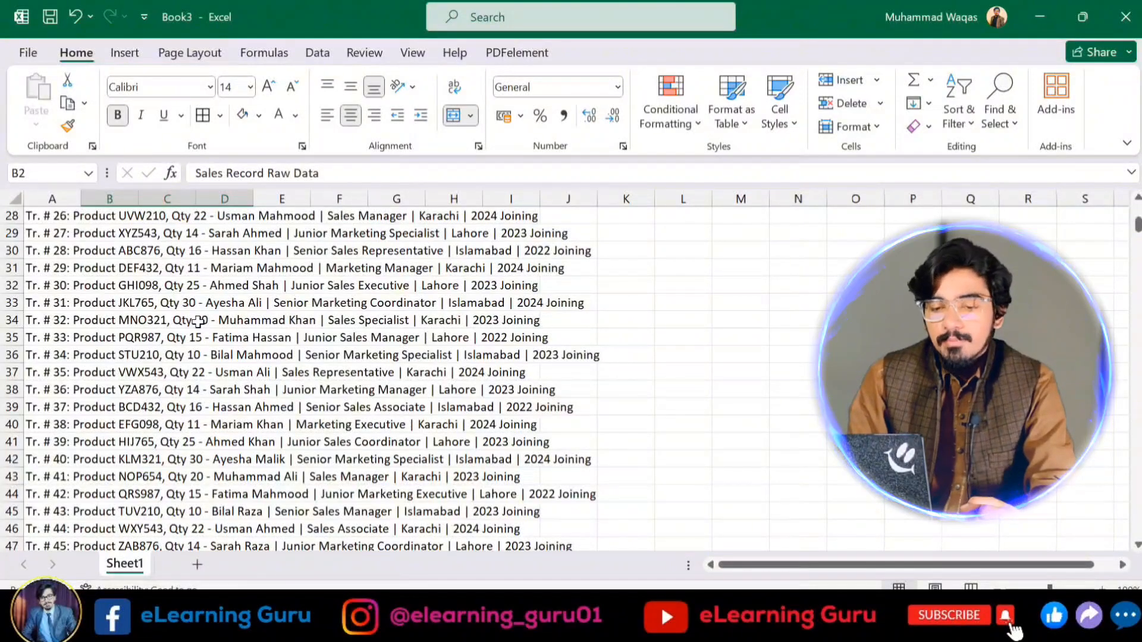
# Read through the Sales Record Raw Data entries on Sheet1, examining how each transaction's details are combined in one text line.
pyautogui.scroll(4, 204, 322)
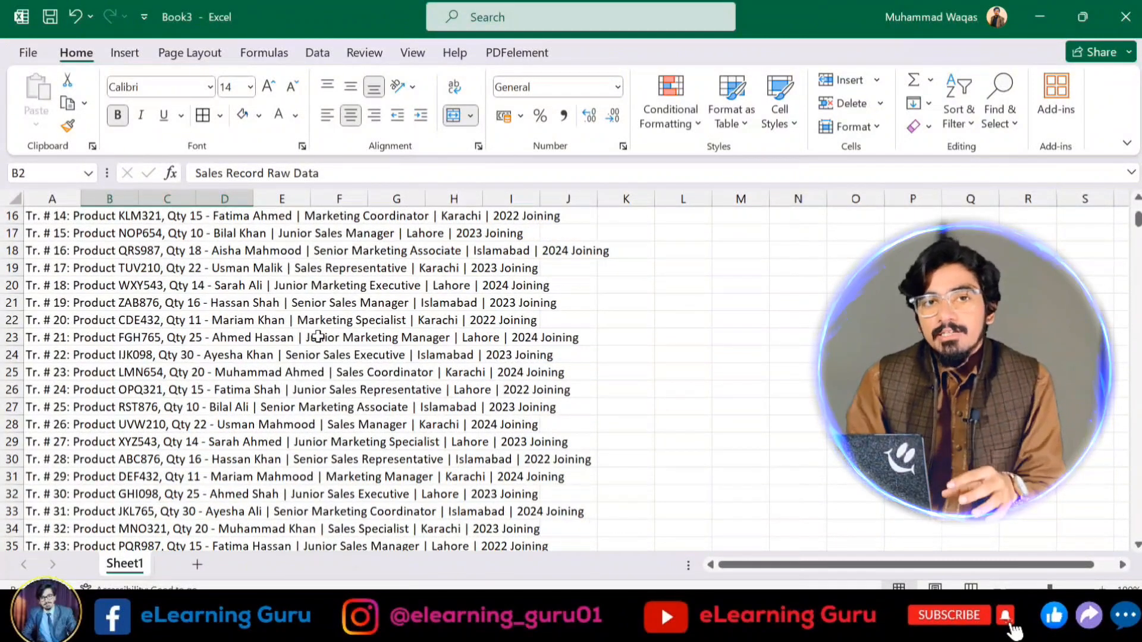
pyautogui.scroll(5, 318, 337)
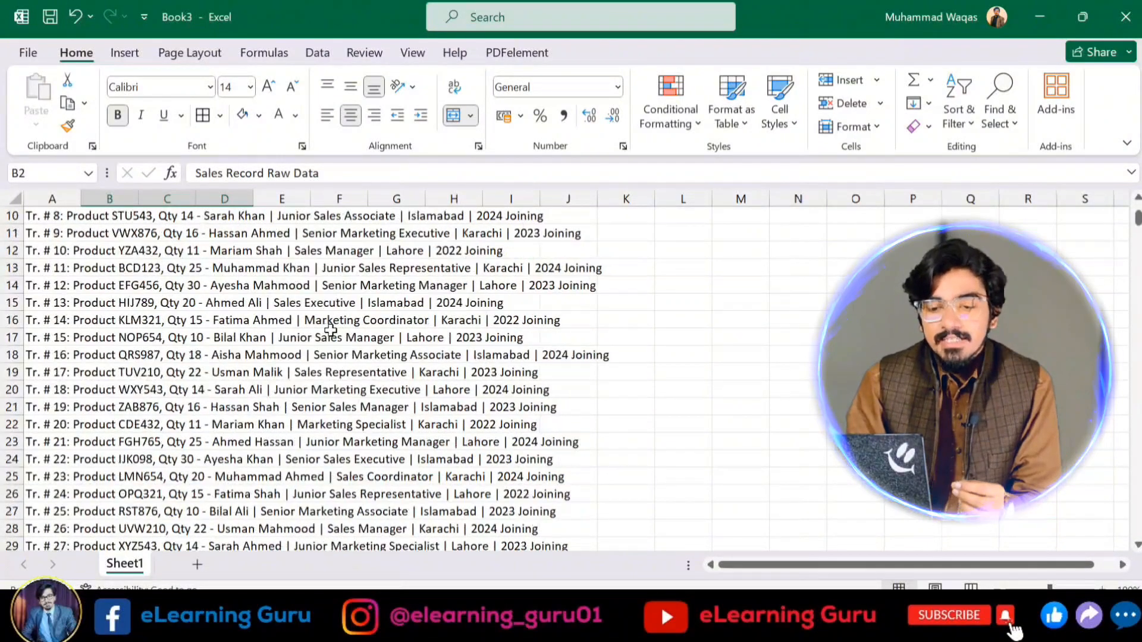
pyautogui.scroll(-3, 375, 327)
pyautogui.scroll(-10, 376, 329)
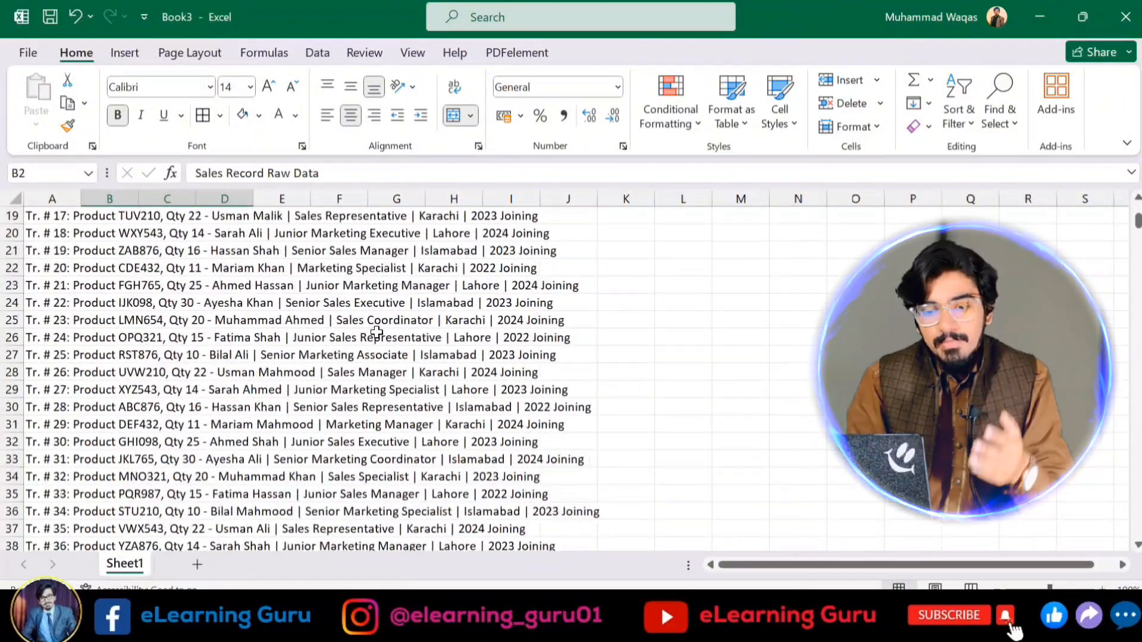
pyautogui.scroll(10, 373, 339)
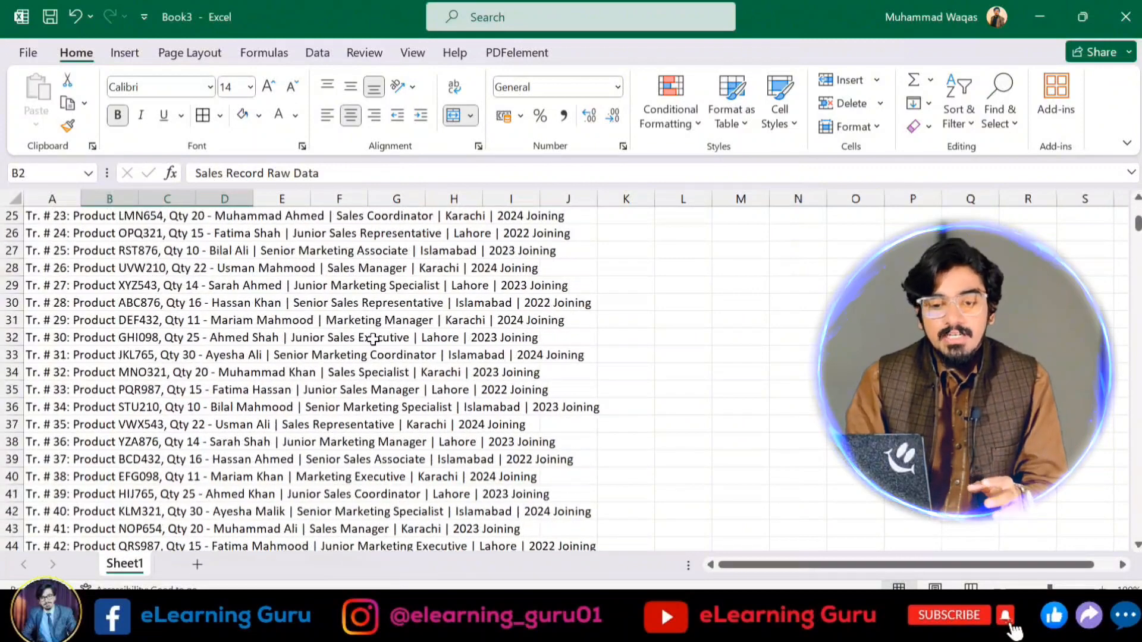
pyautogui.scroll(3, 385, 367)
pyautogui.scroll(-1, 395, 357)
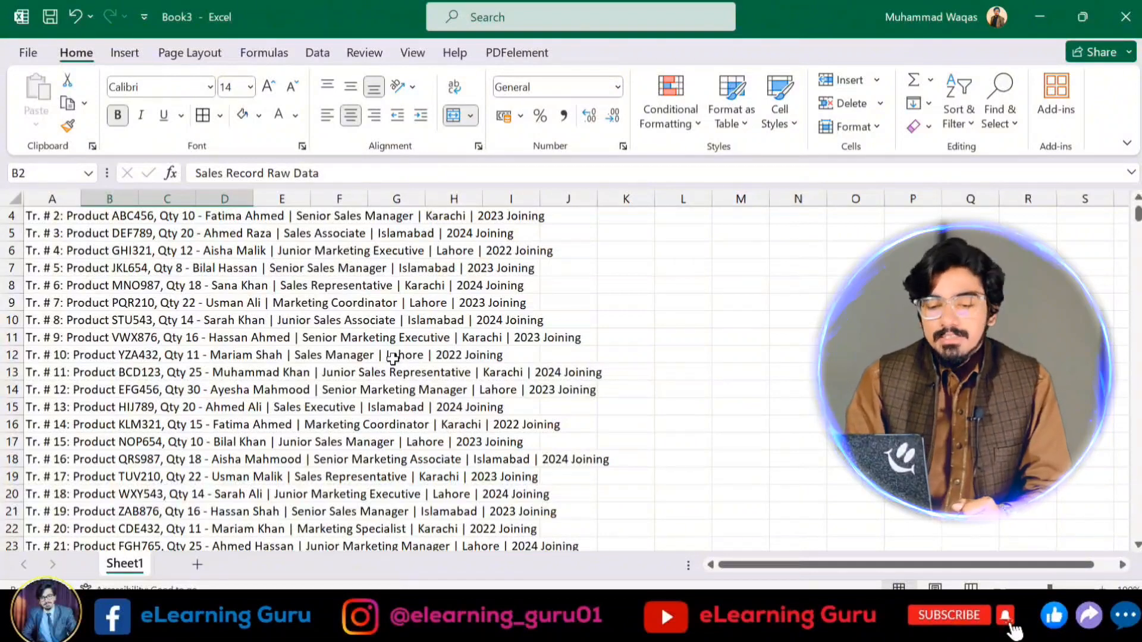
pyautogui.scroll(1, 393, 357)
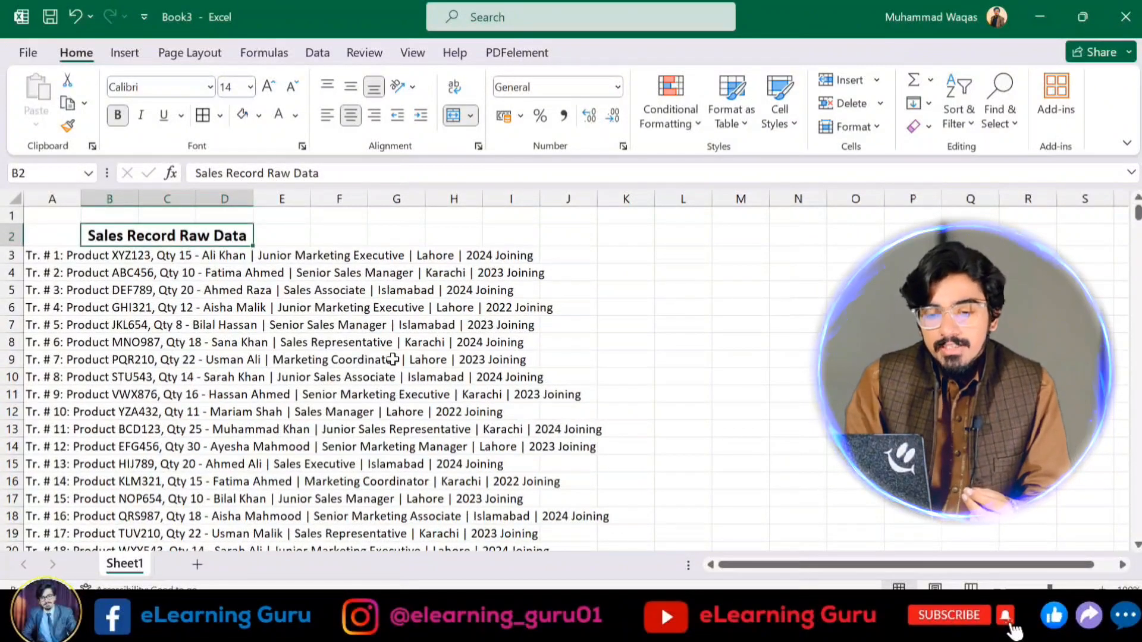
pyautogui.scroll(-1, 357, 324)
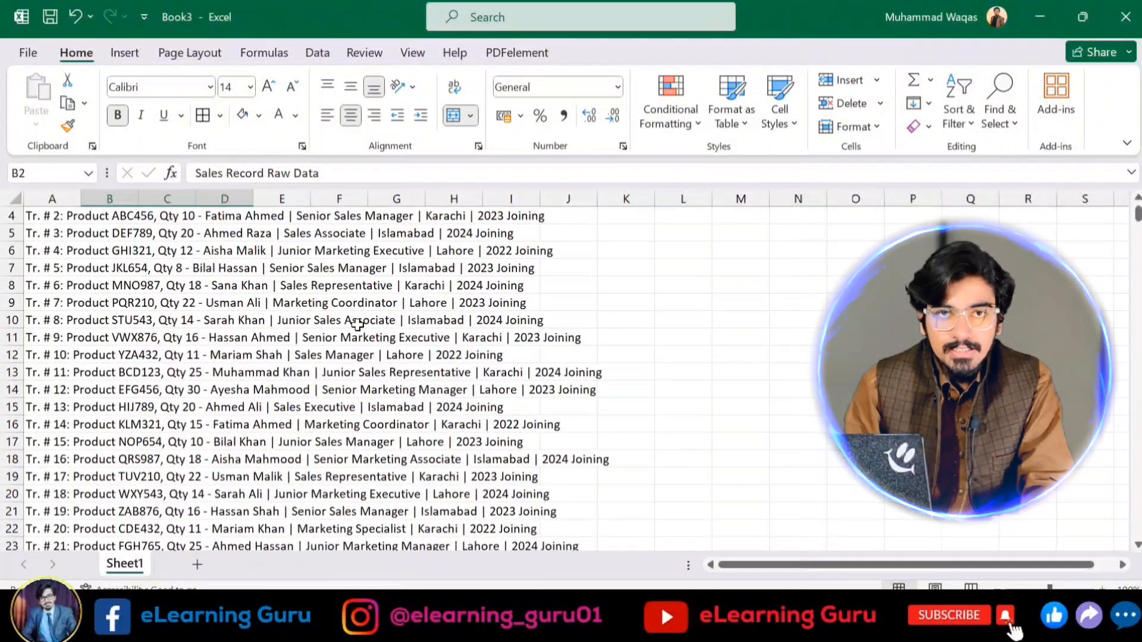
pyautogui.scroll(-1, 357, 324)
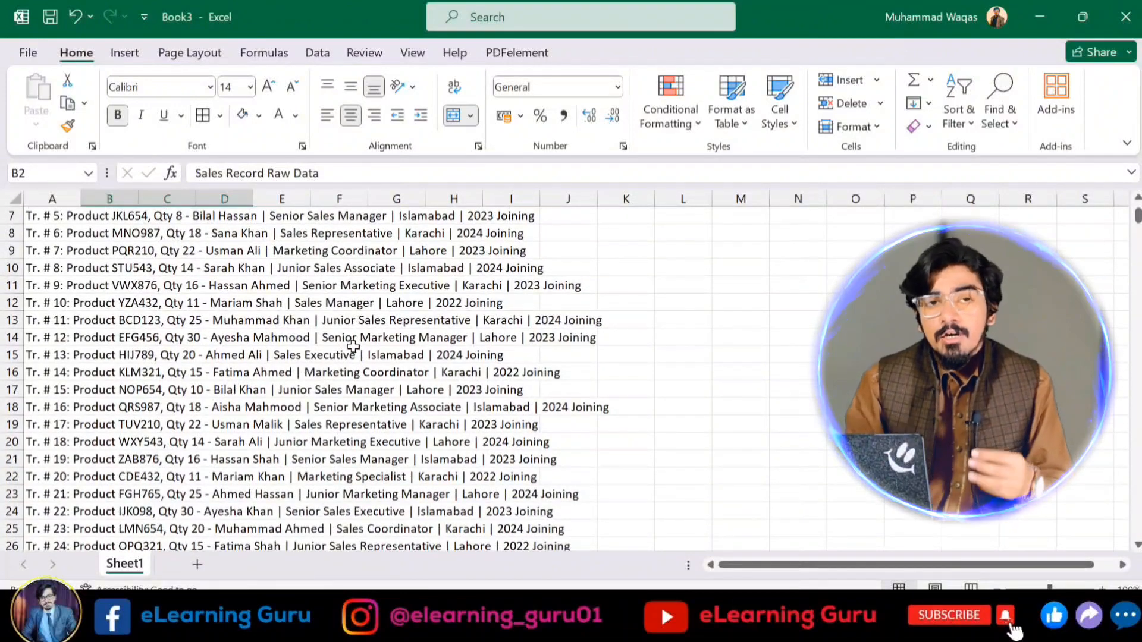
pyautogui.scroll(2, 352, 346)
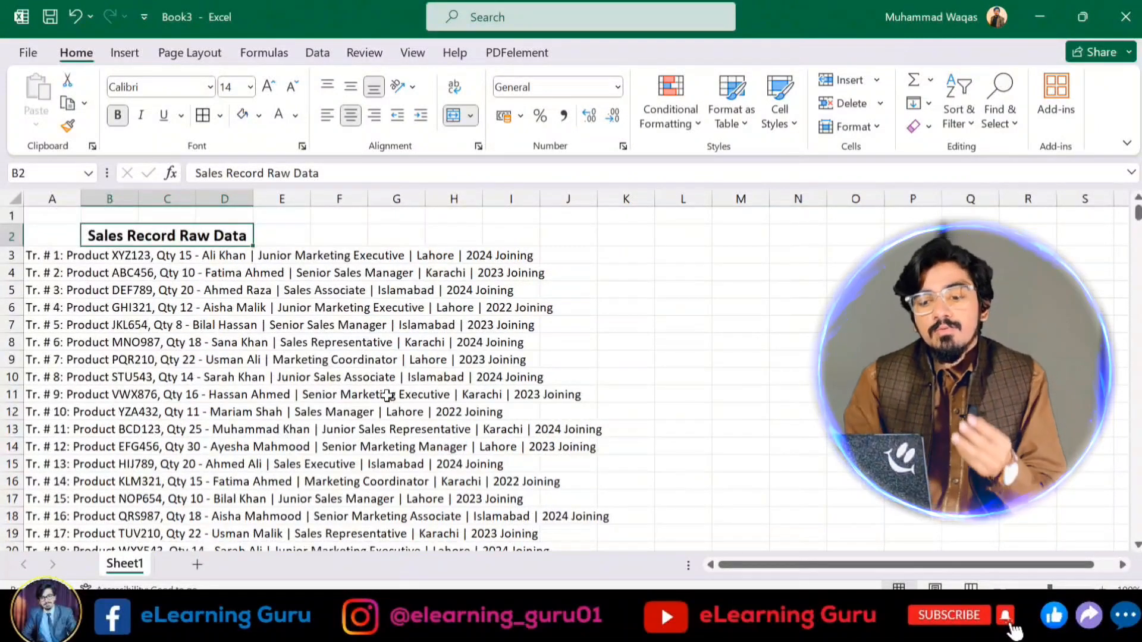
pyautogui.scroll(-2, 384, 392)
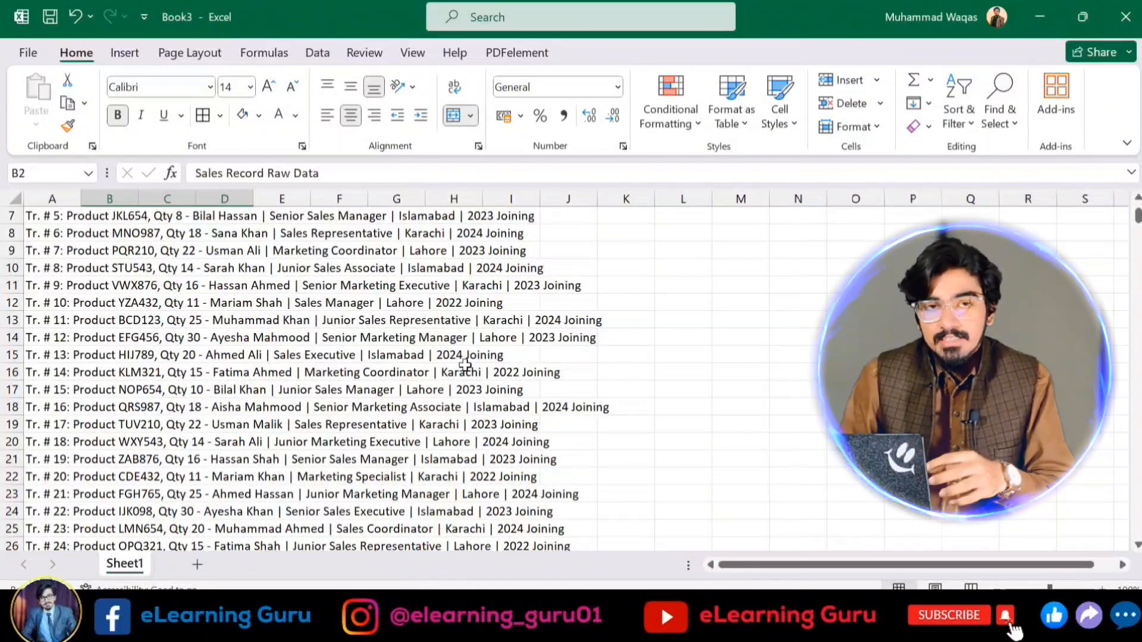
pyautogui.scroll(2, 494, 379)
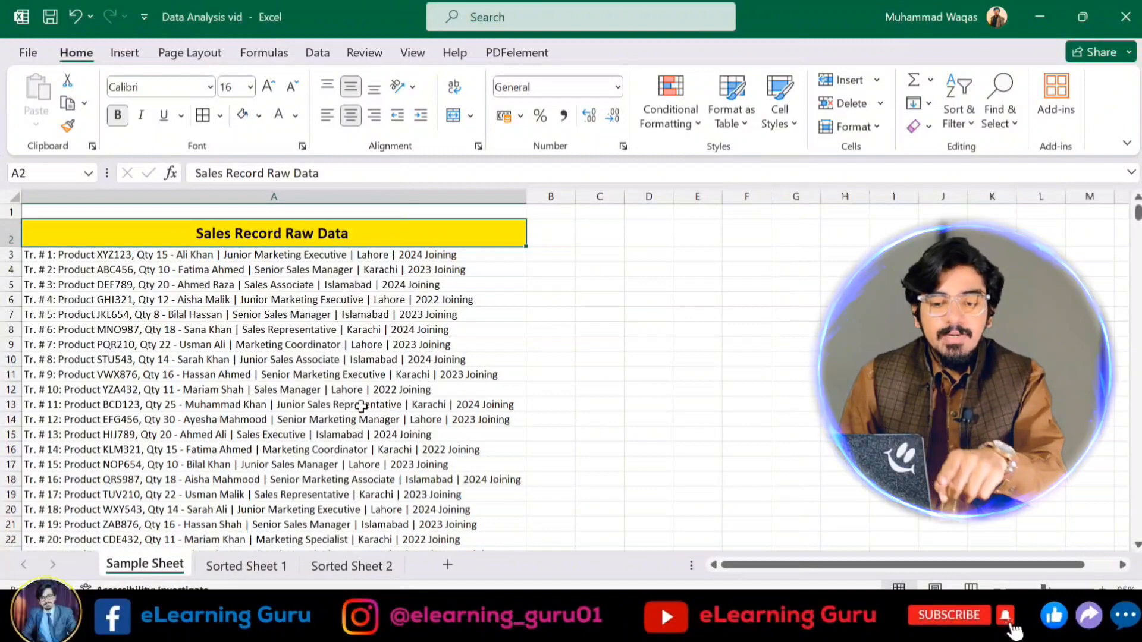
# Compare the raw records on Sample Sheet with the structured table on Sorted Sheet 1.
pyautogui.scroll(-3, 359, 410)
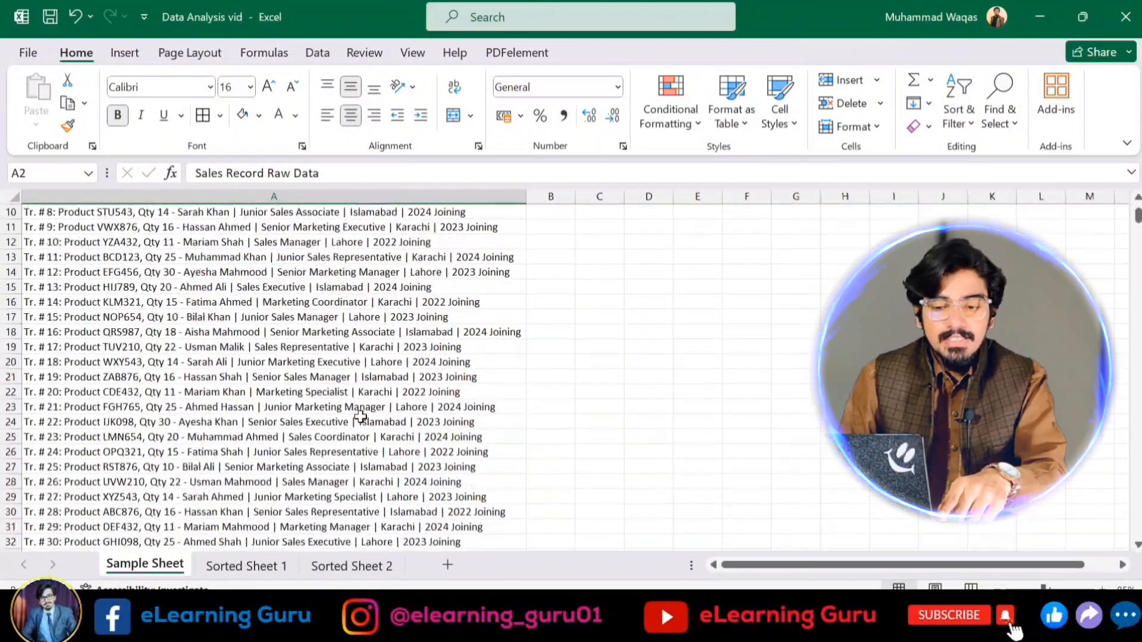
pyautogui.scroll(-6, 360, 415)
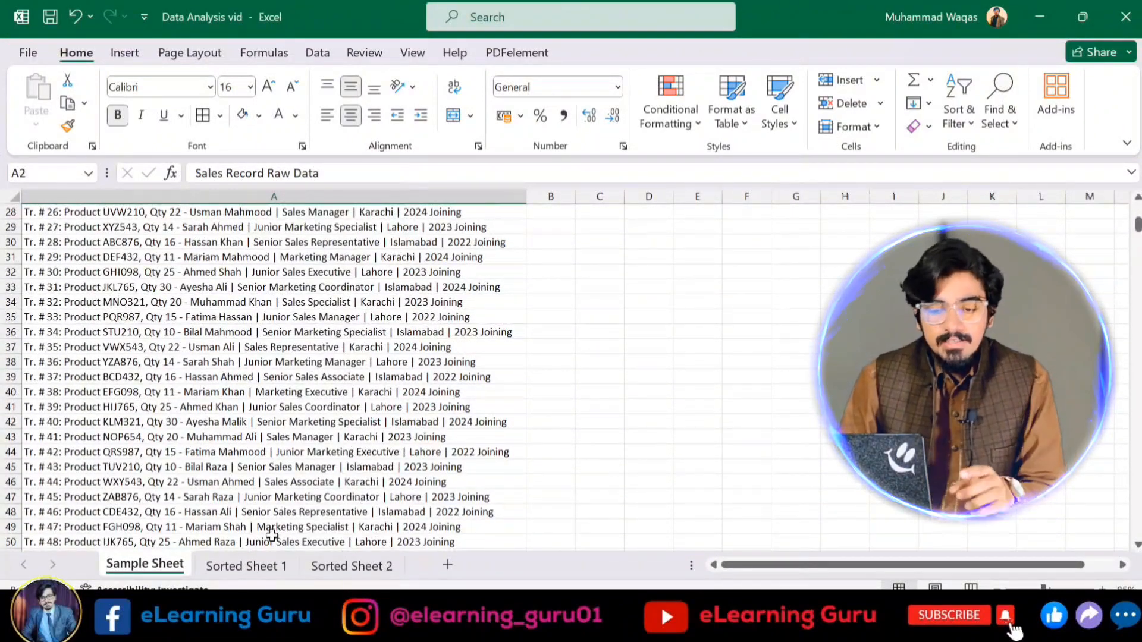
pyautogui.click(257, 566)
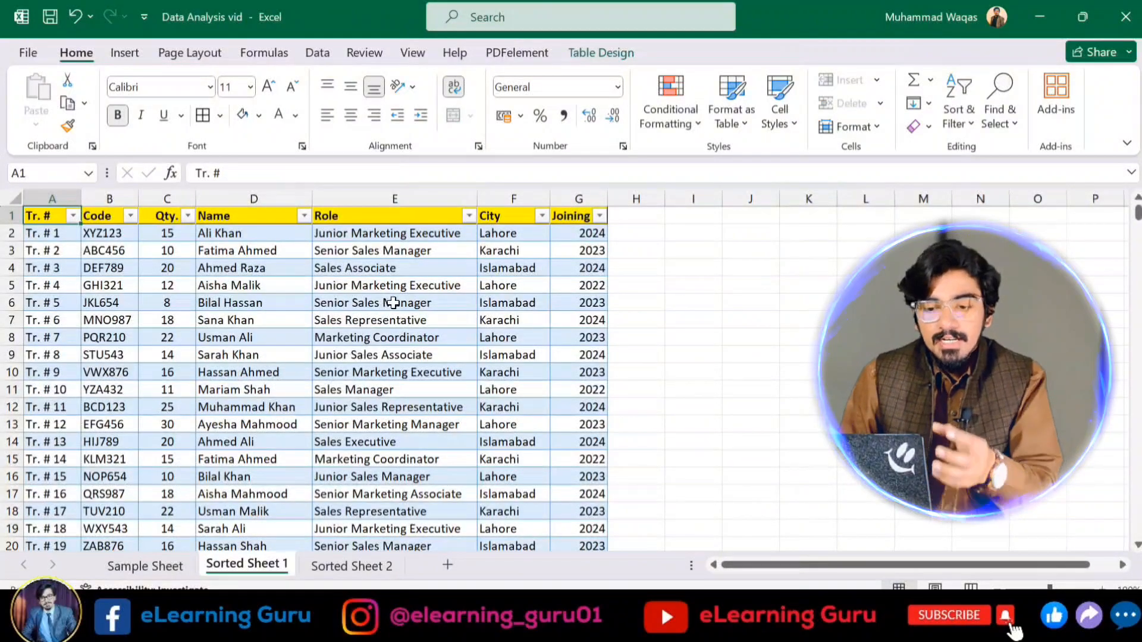
pyautogui.scroll(-3, 439, 380)
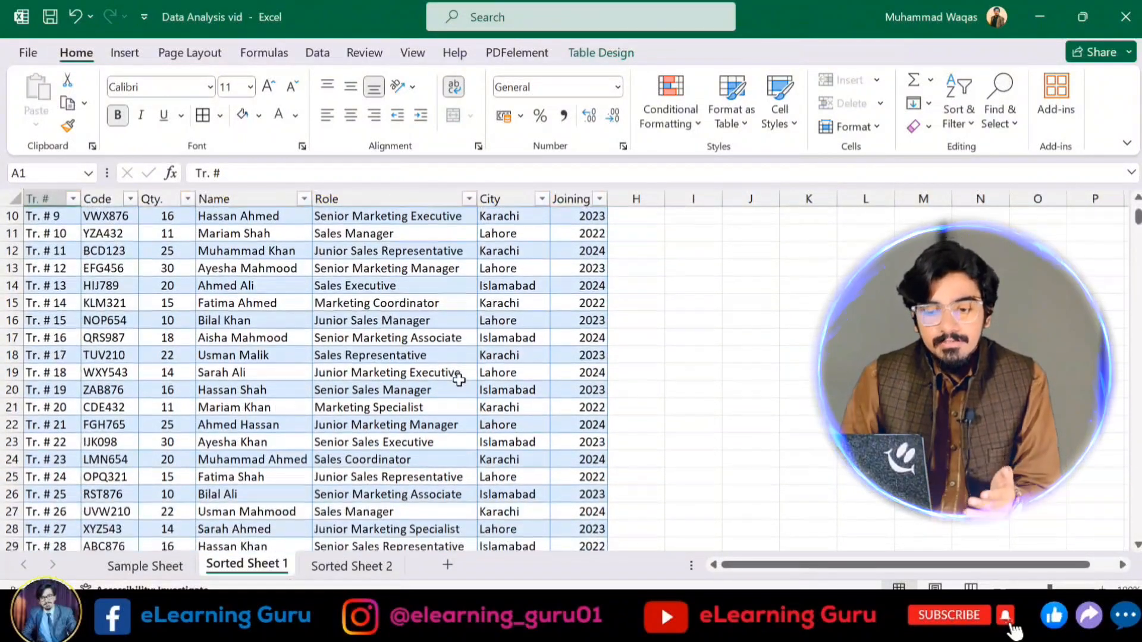
pyautogui.scroll(3, 443, 378)
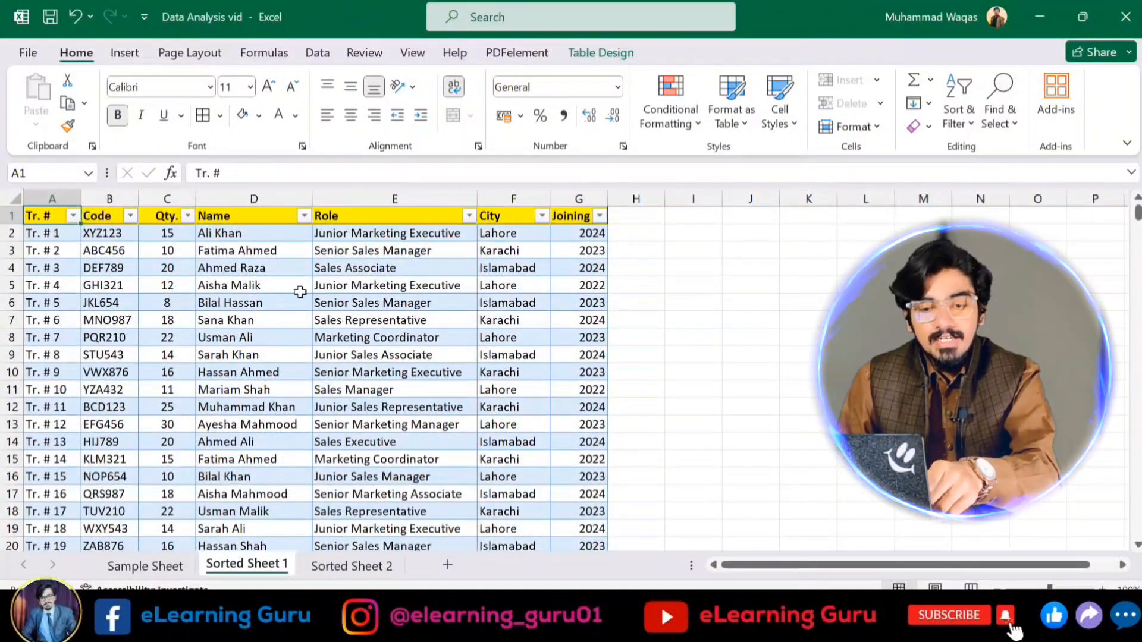
pyautogui.scroll(-20, 356, 392)
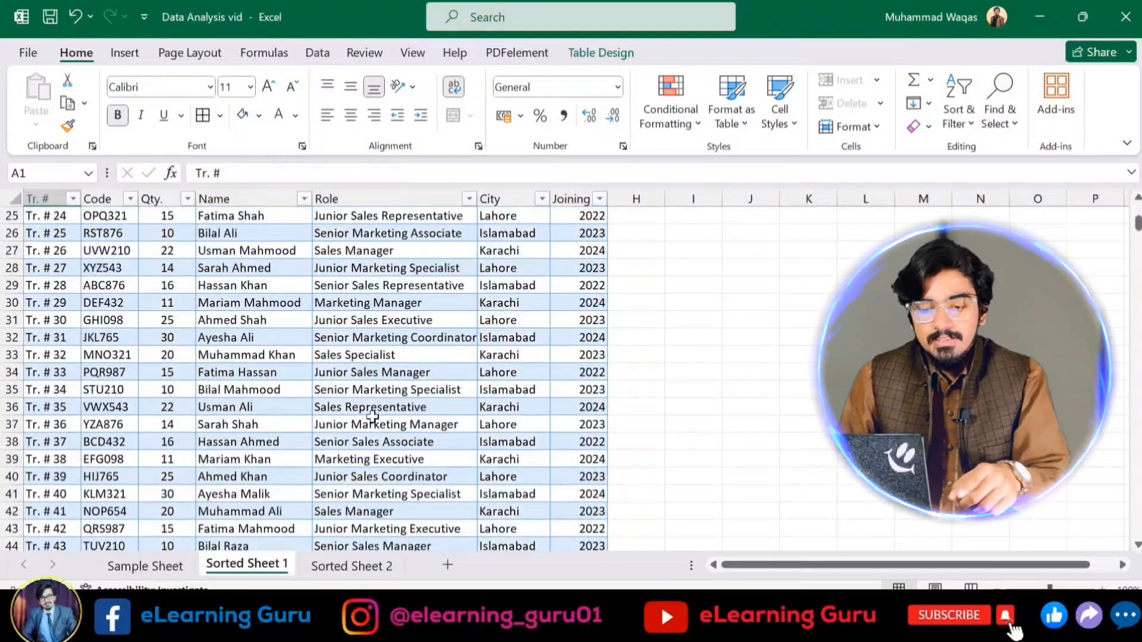
pyautogui.scroll(-20, 443, 389)
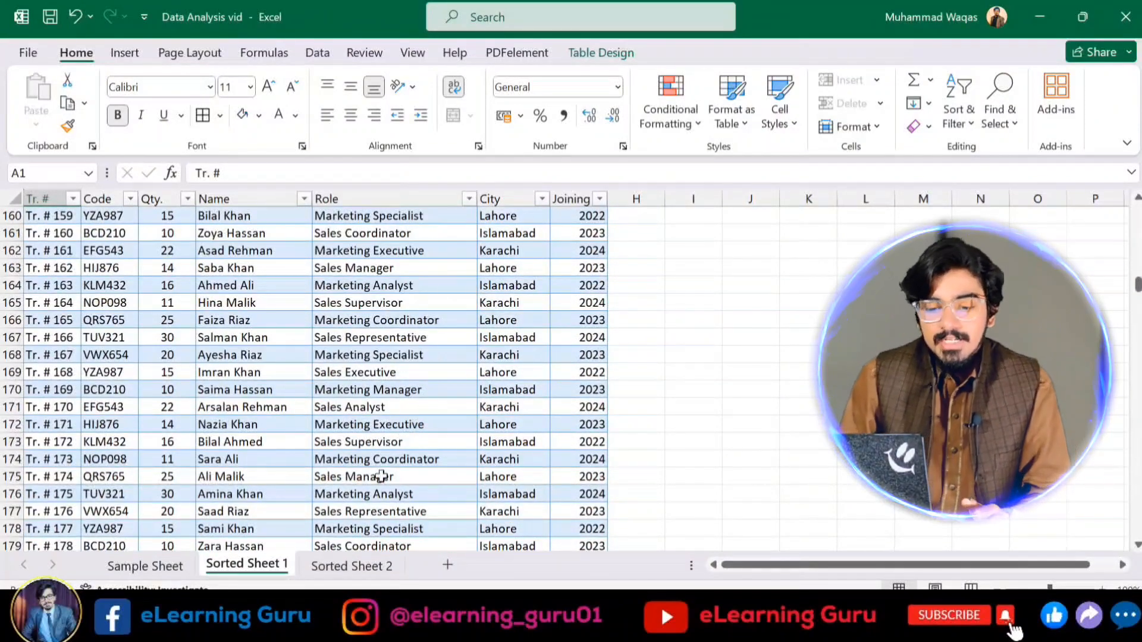
# Examine the role and city wise quantity sold summary and its chart on Sorted Sheet 2.
pyautogui.click(353, 563)
pyautogui.scroll(-6, 424, 460)
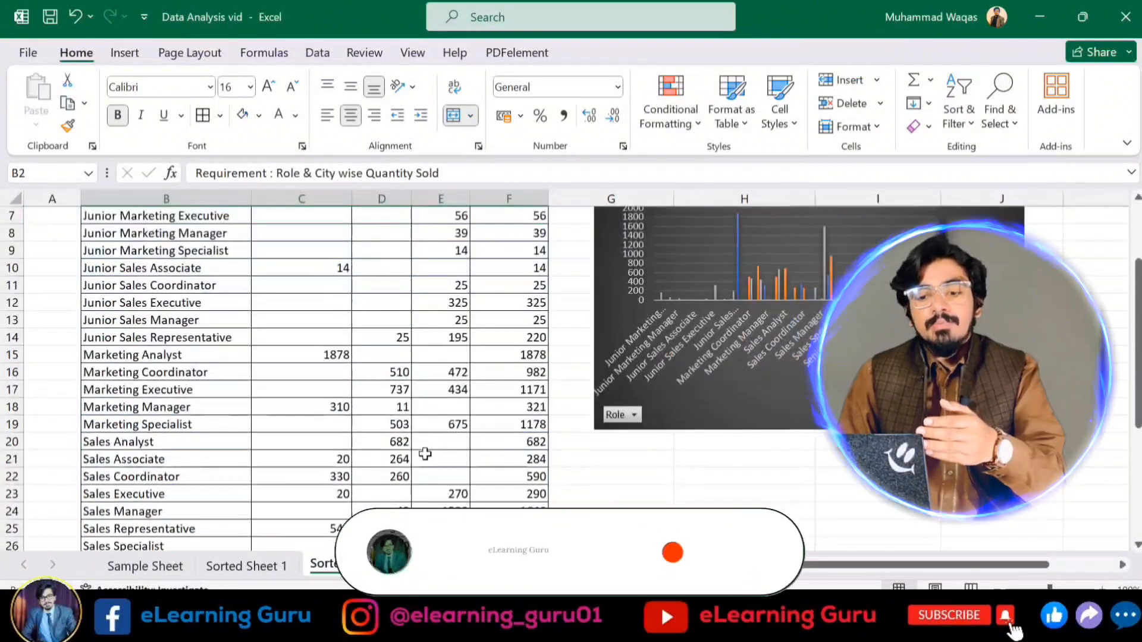
pyautogui.scroll(-3, 428, 431)
pyautogui.scroll(7, 407, 410)
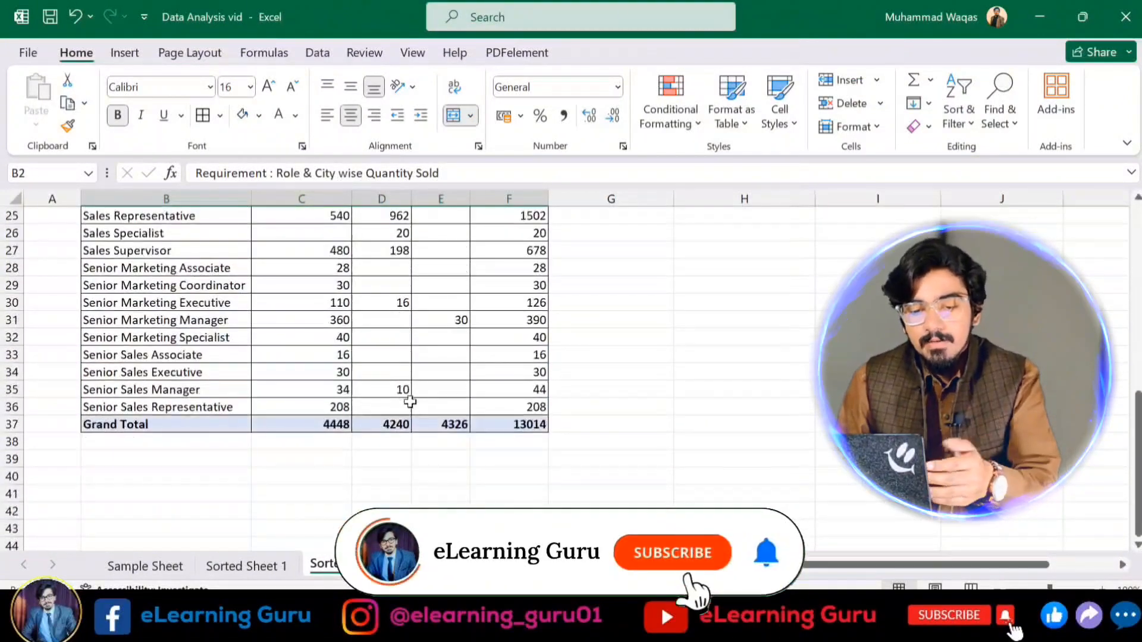
pyautogui.scroll(2, 400, 414)
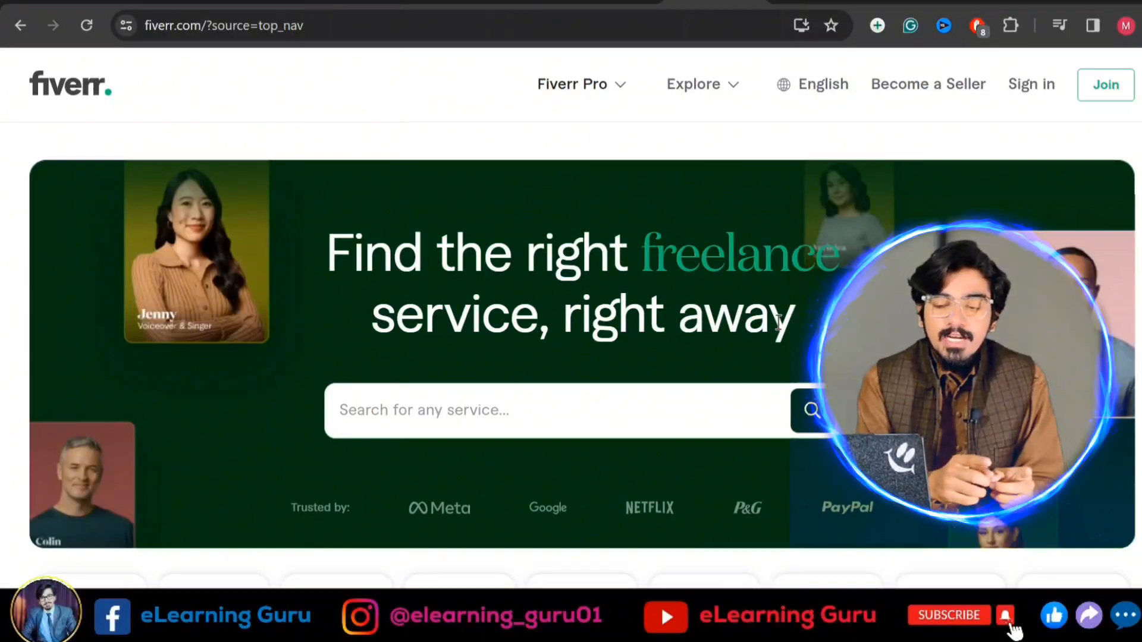
# Search the Fiverr website for "excel data analysis" services.
pyautogui.click(575, 414)
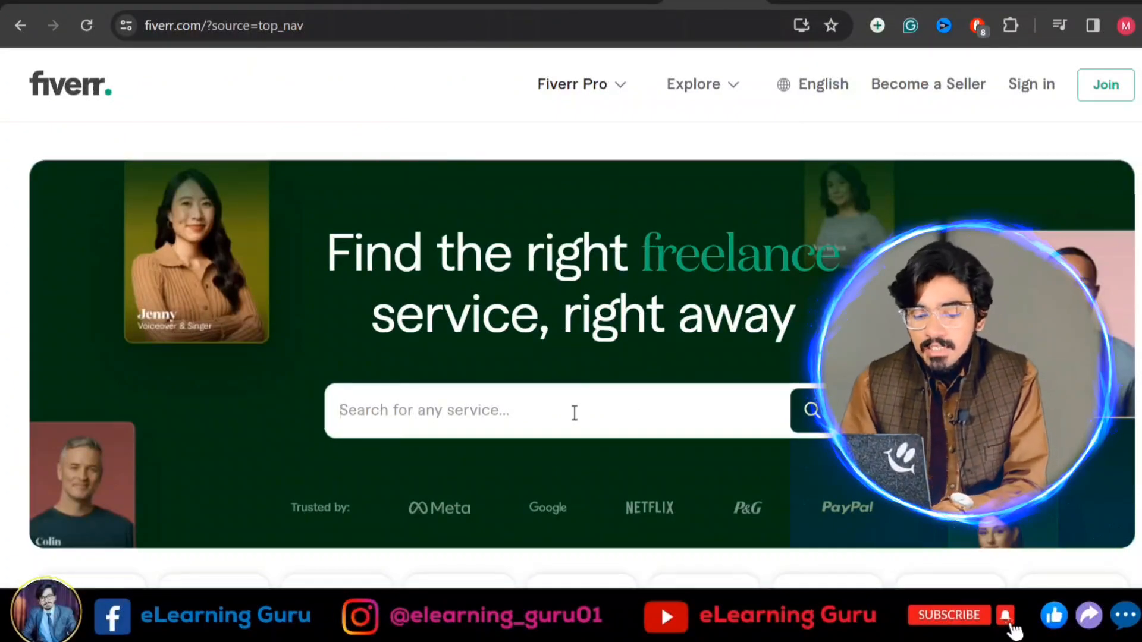
pyautogui.write('excel data analysis')
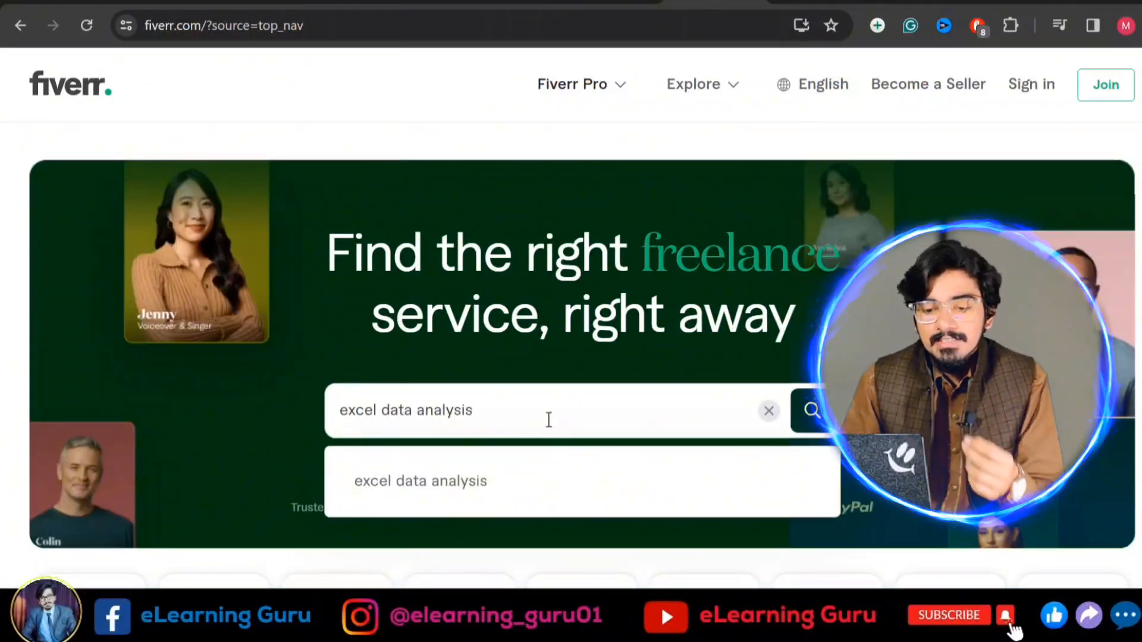
pyautogui.click(811, 411)
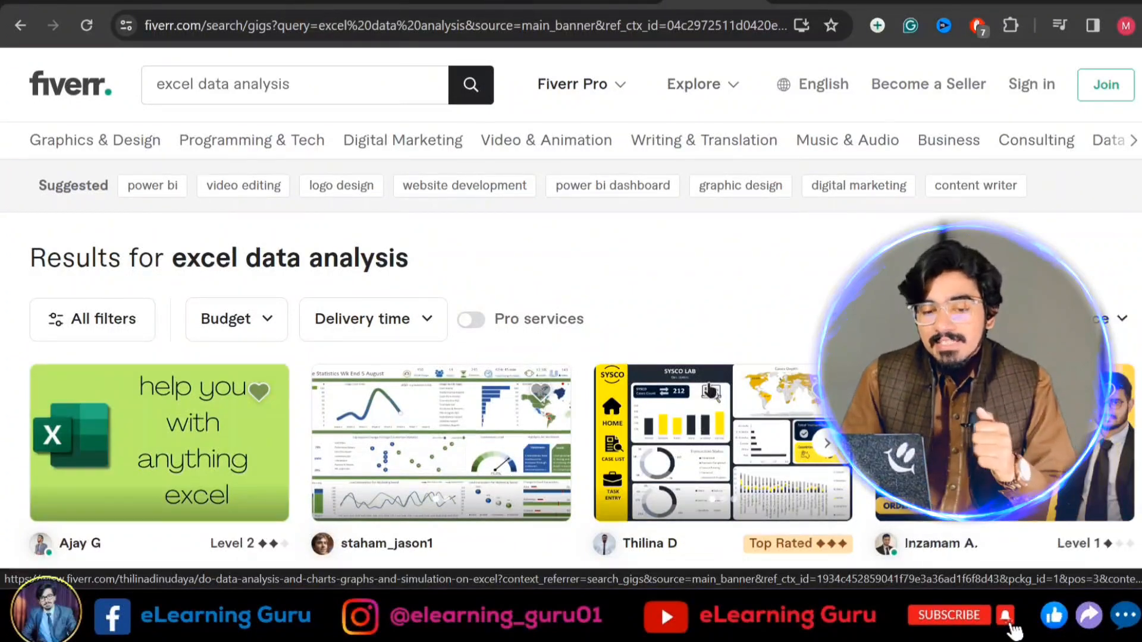
# Browse the excel data analysis gigs and compare their service titles, ratings, review counts and starting prices.
pyautogui.scroll(-3, 709, 389)
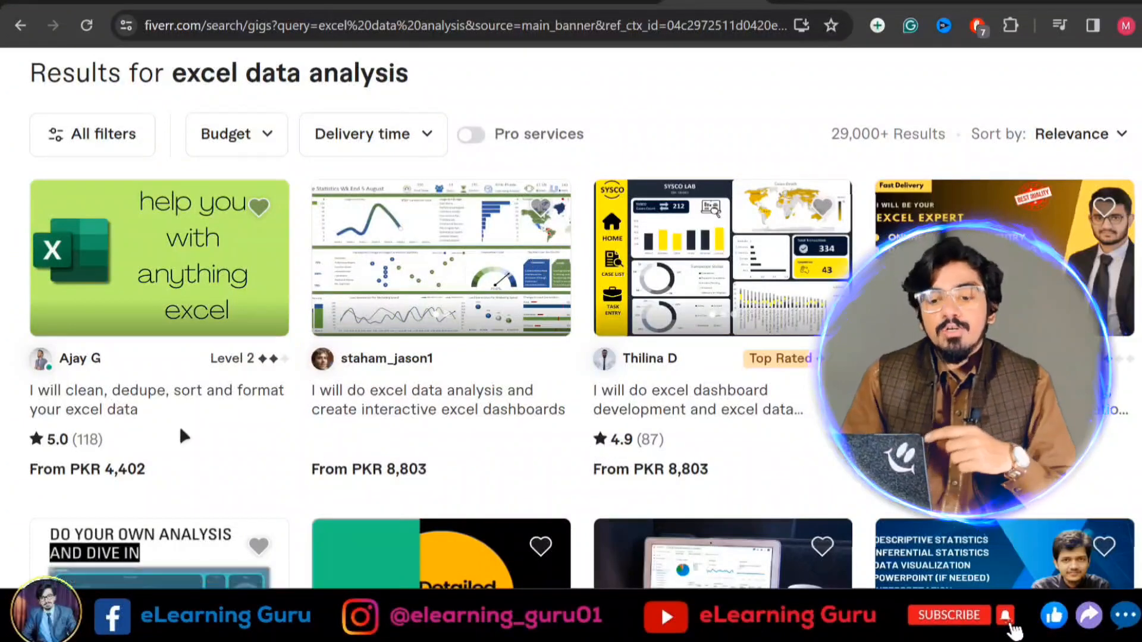
pyautogui.scroll(-2, 298, 416)
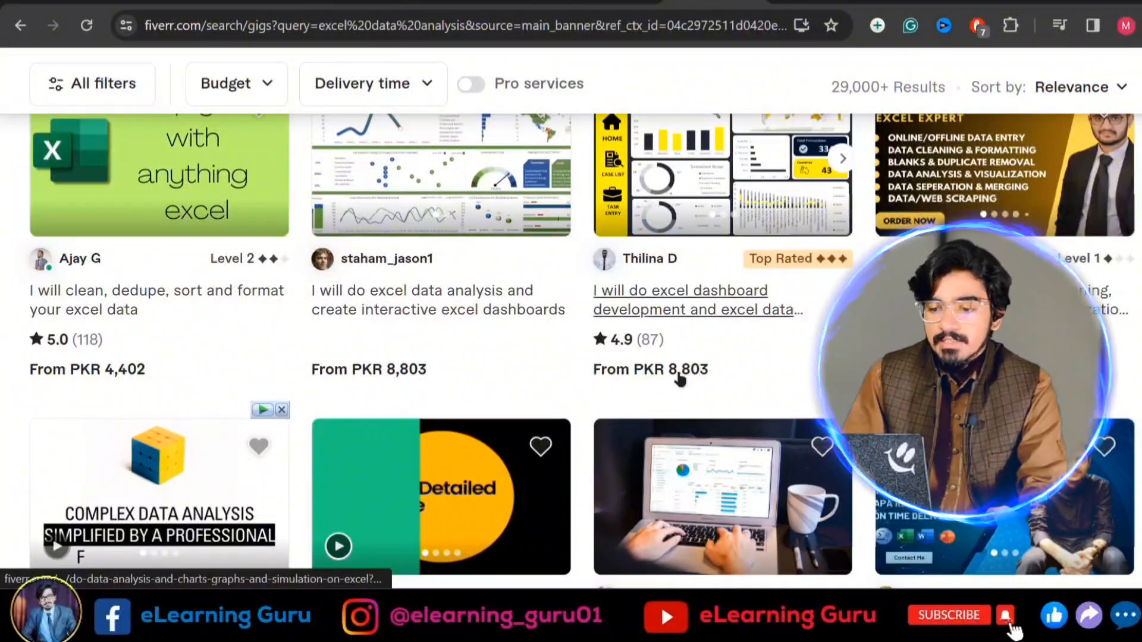
pyautogui.scroll(-6, 567, 351)
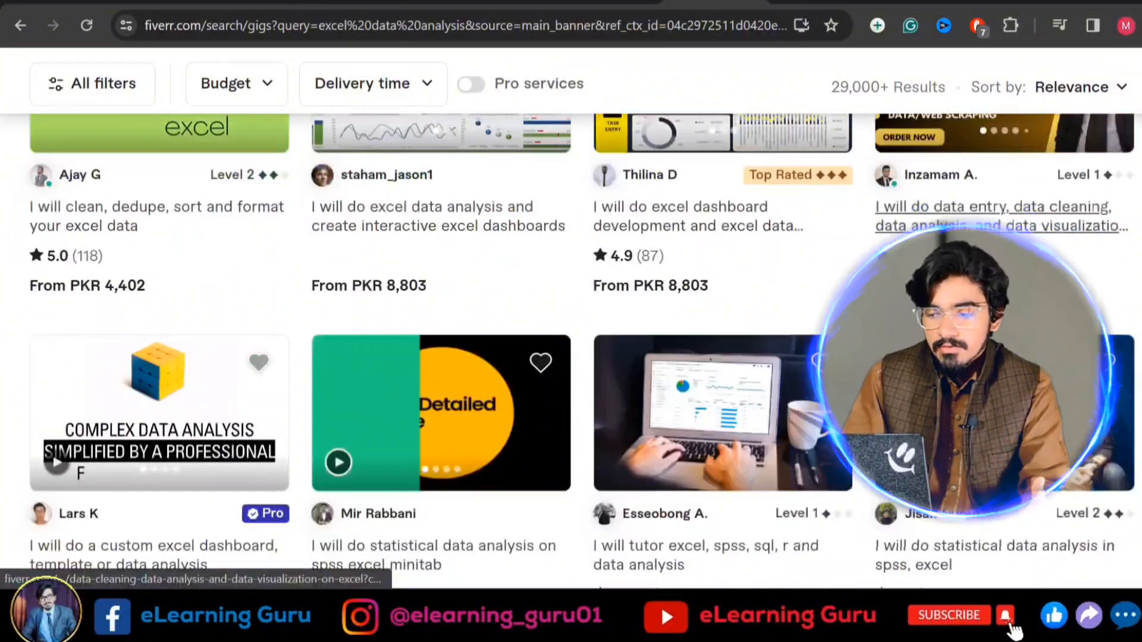
pyautogui.scroll(-3, 731, 326)
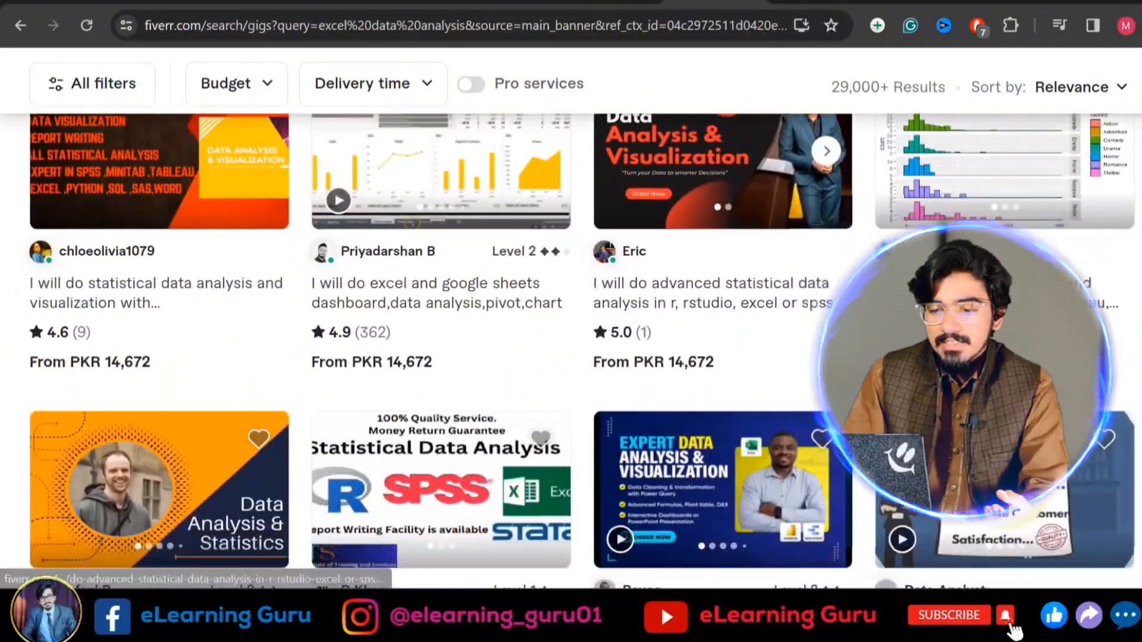
pyautogui.scroll(-2, 732, 326)
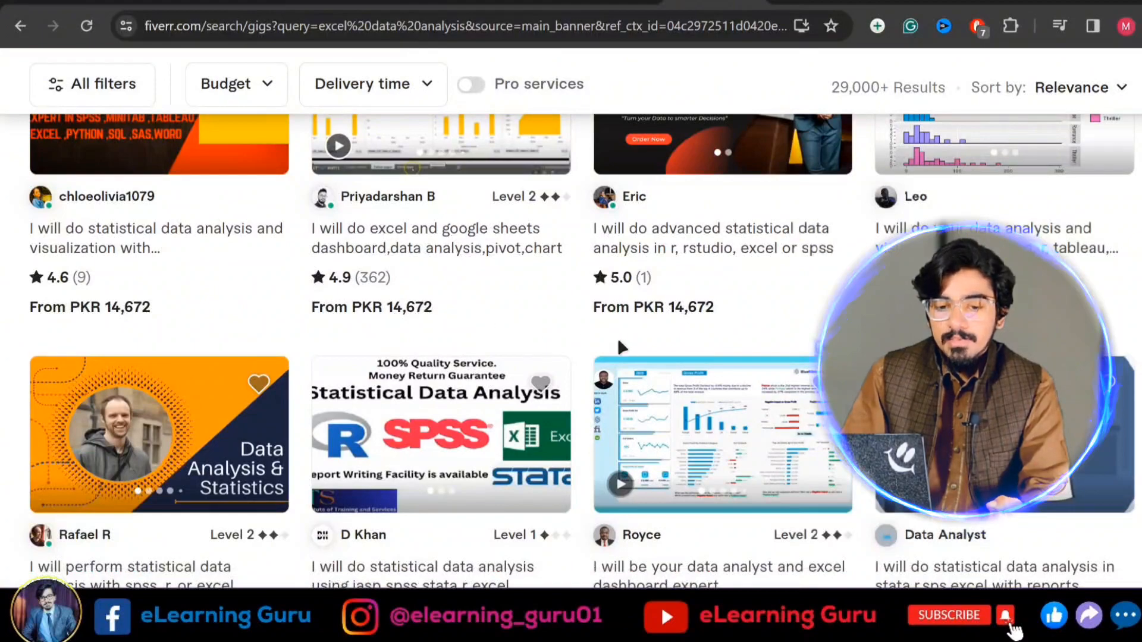
pyautogui.scroll(3, 617, 337)
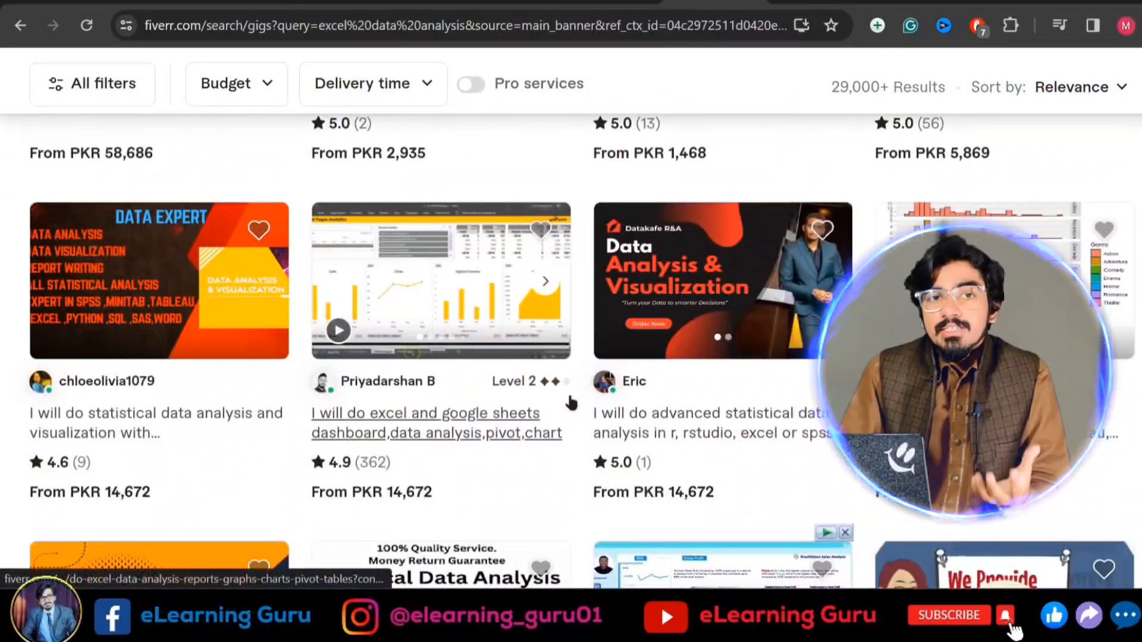
pyautogui.moveTo(517, 394)
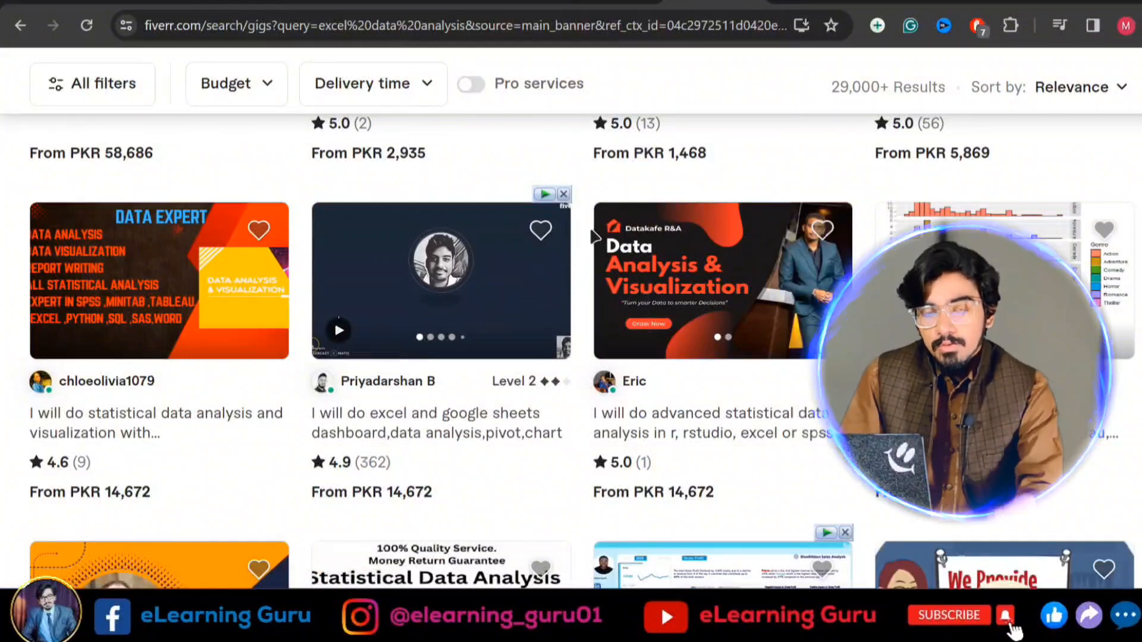
pyautogui.scroll(2, 627, 422)
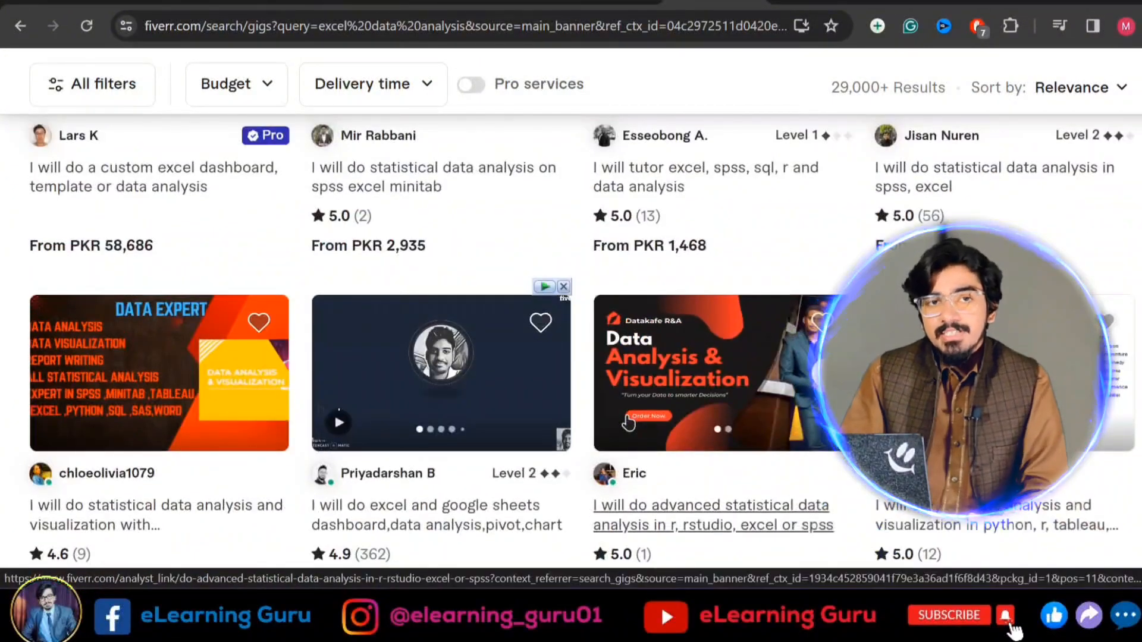
pyautogui.scroll(10, 627, 422)
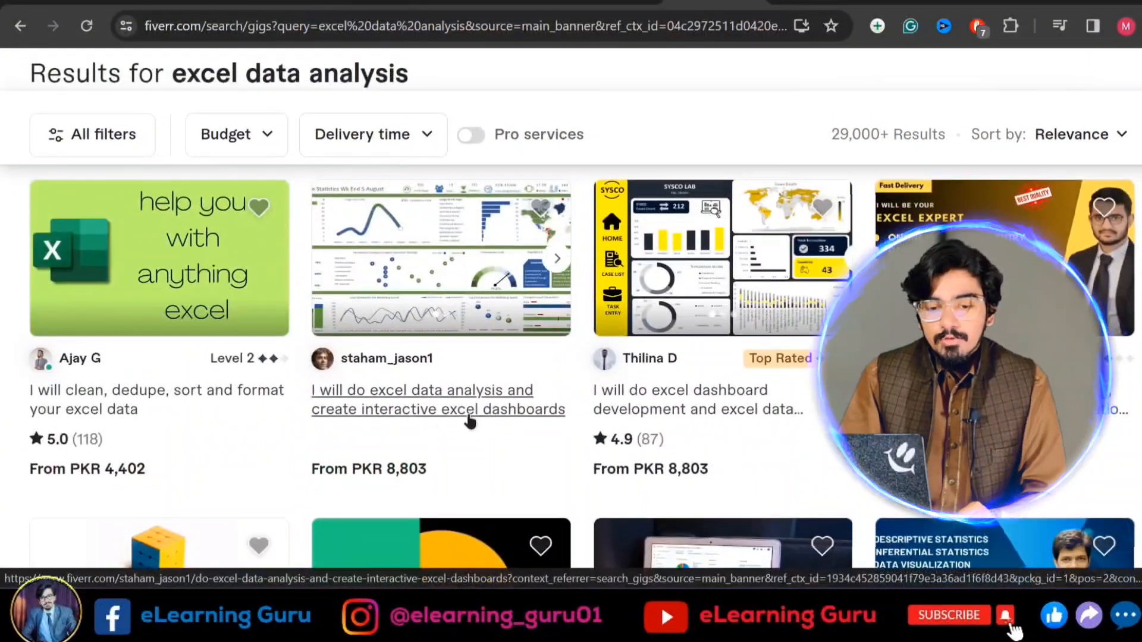
pyautogui.scroll(-4, 88, 483)
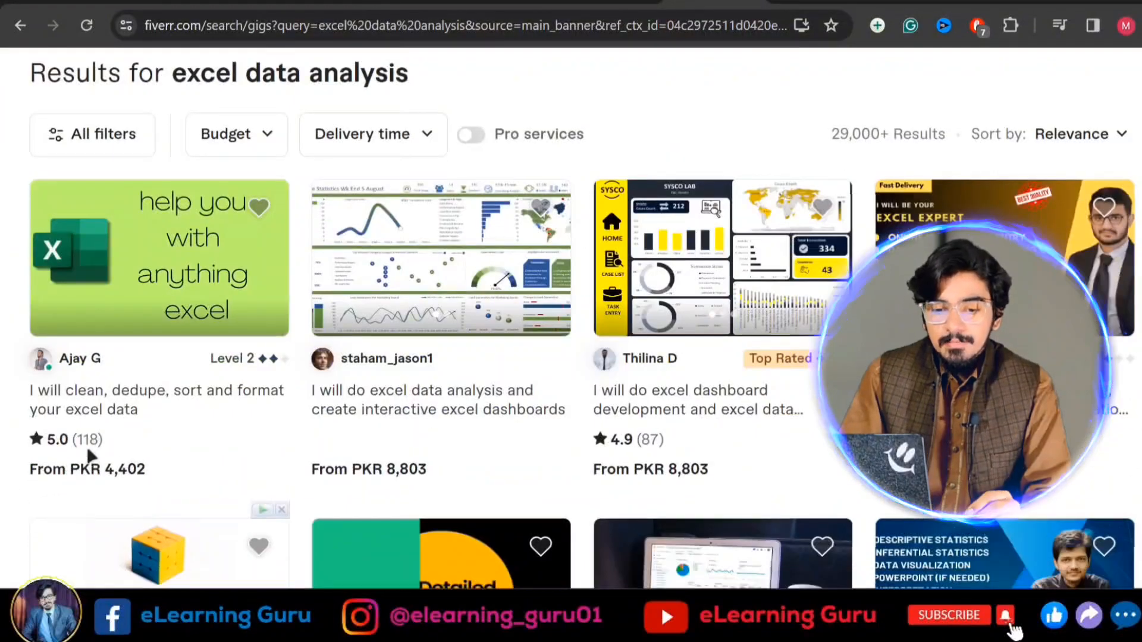
pyautogui.scroll(-3, 346, 449)
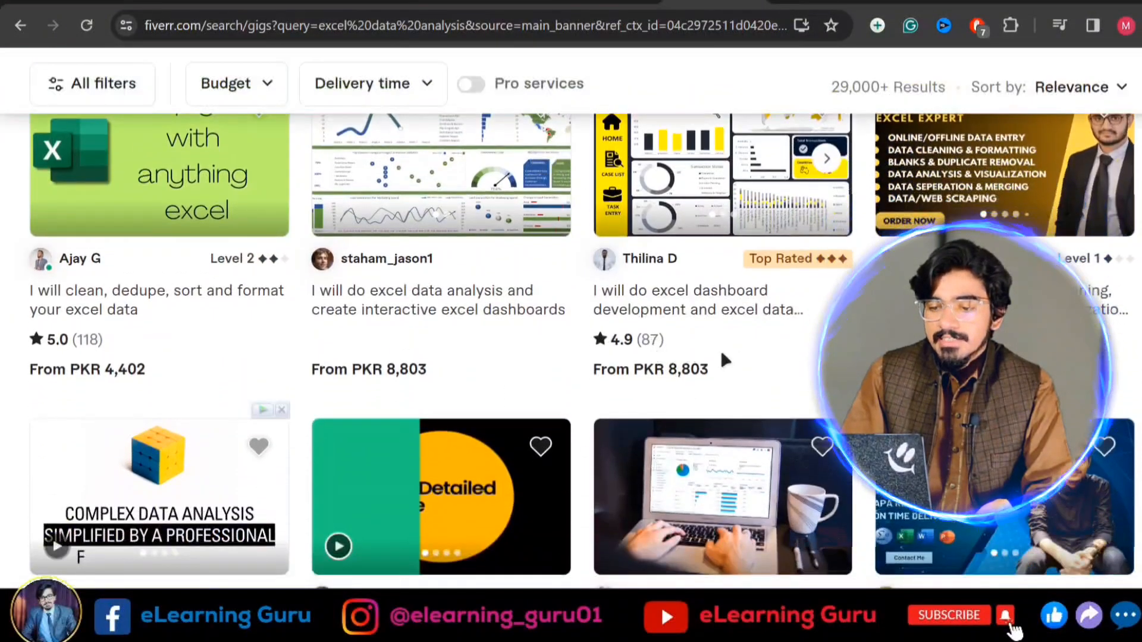
# Look through further excel data analysis gigs, noting their seller levels, review counts and starting prices.
pyautogui.scroll(-2, 975, 357)
pyautogui.scroll(2, 975, 297)
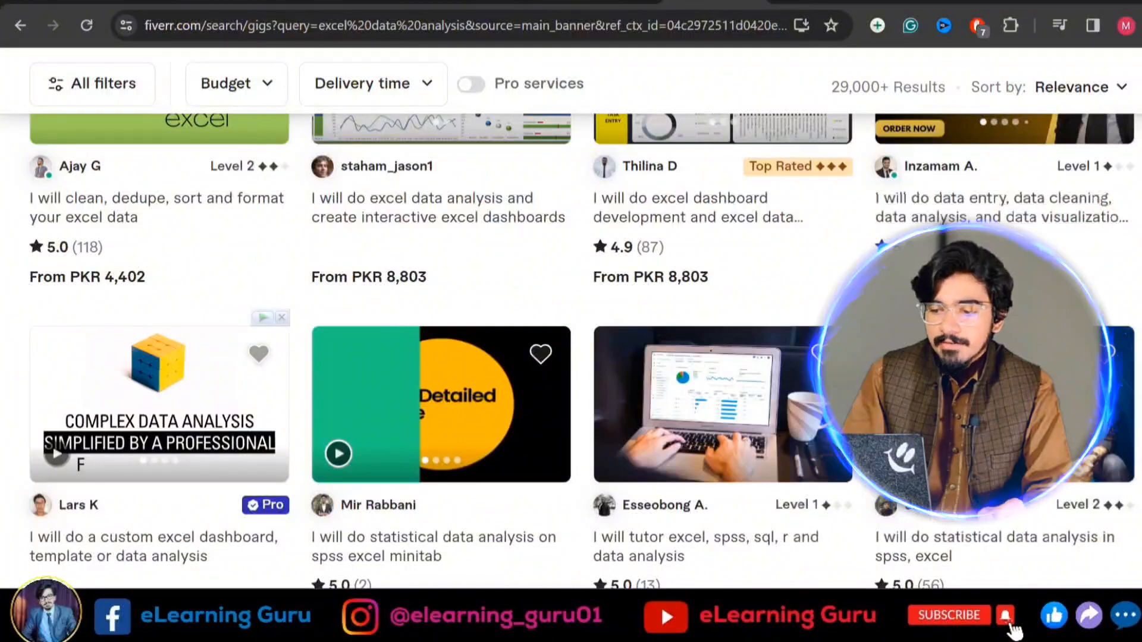
pyautogui.scroll(-1, 982, 449)
pyautogui.scroll(-3, 746, 333)
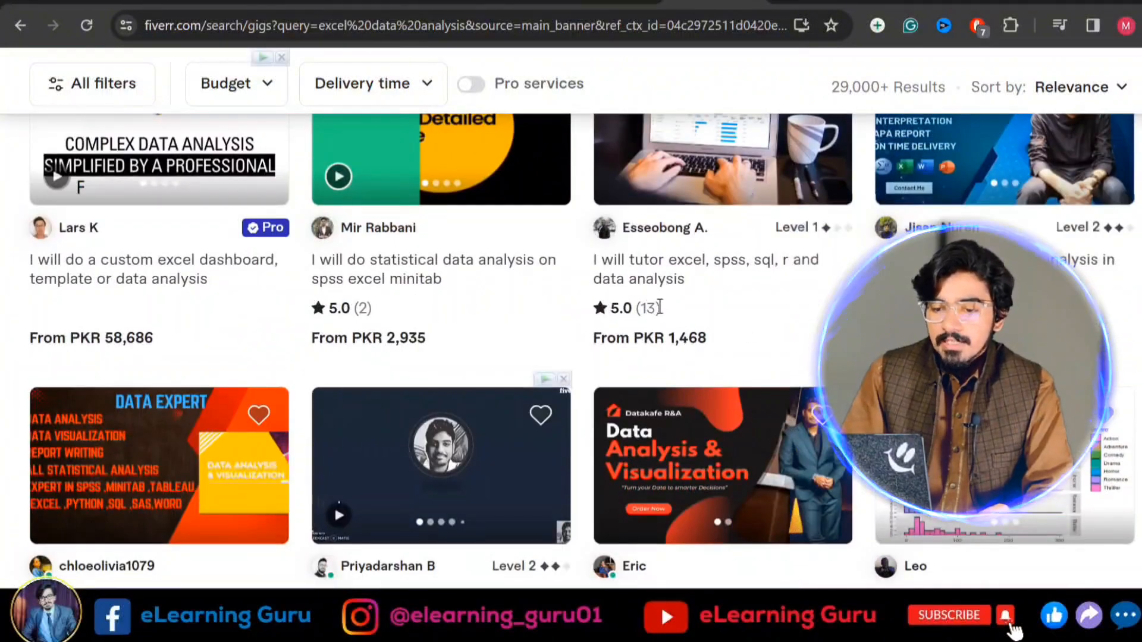
pyautogui.scroll(-5, 659, 310)
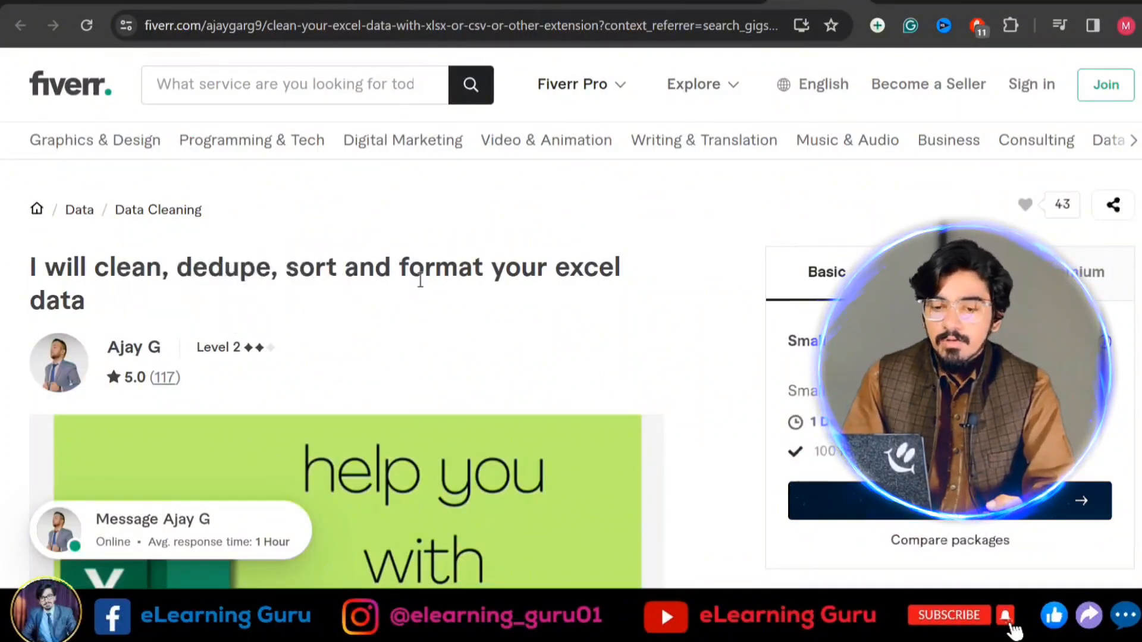
# Review the Basic package price, delivery time and cleaned items of the "clean, dedupe, sort and format your excel data" gig.
pyautogui.scroll(-2, 539, 331)
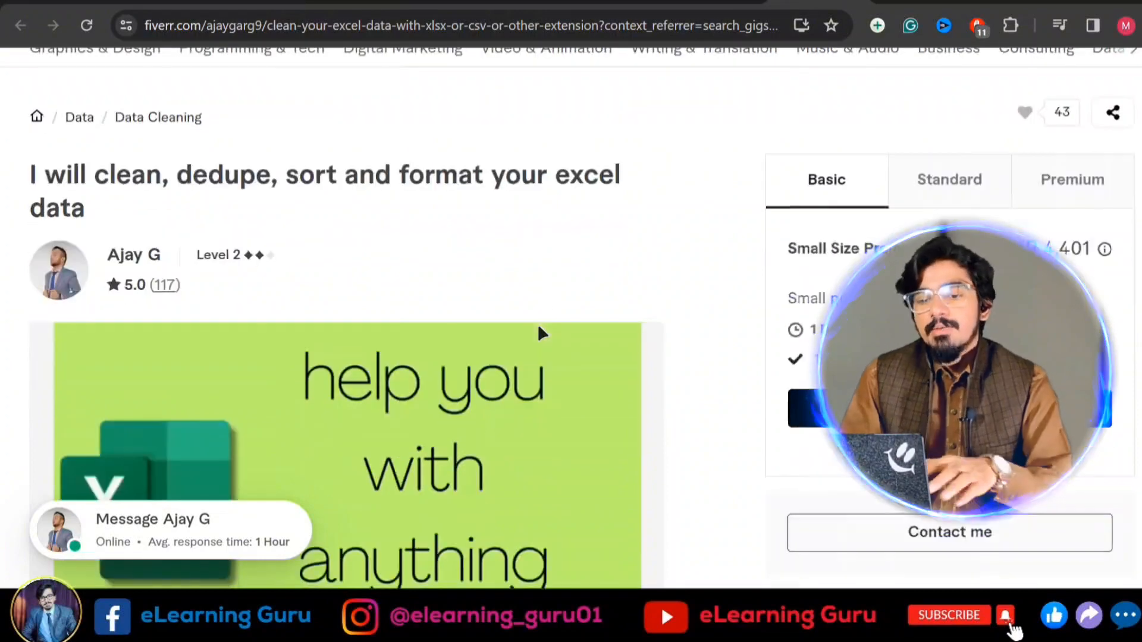
pyautogui.scroll(-2, 636, 386)
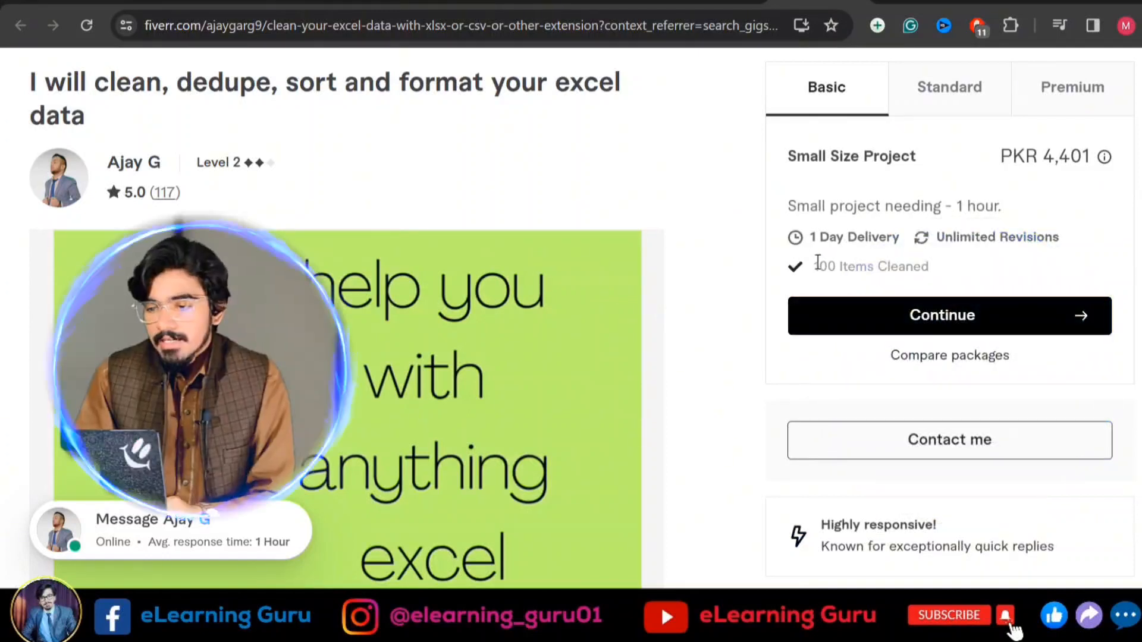
pyautogui.moveTo(813, 266); pyautogui.dragTo(922, 265)
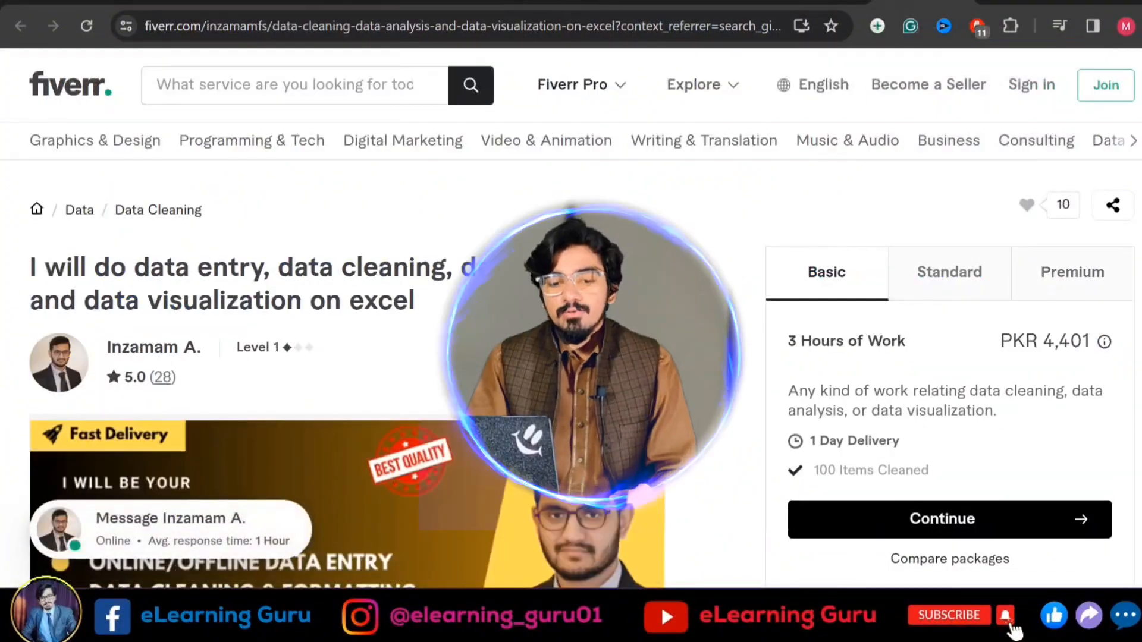
# Examine the Excel data entry, cleaning, analysis and visualization gig's title and compare its Basic, Standard and Premium packages.
pyautogui.scroll(-1, 571, 318)
pyautogui.scroll(-1, 464, 286)
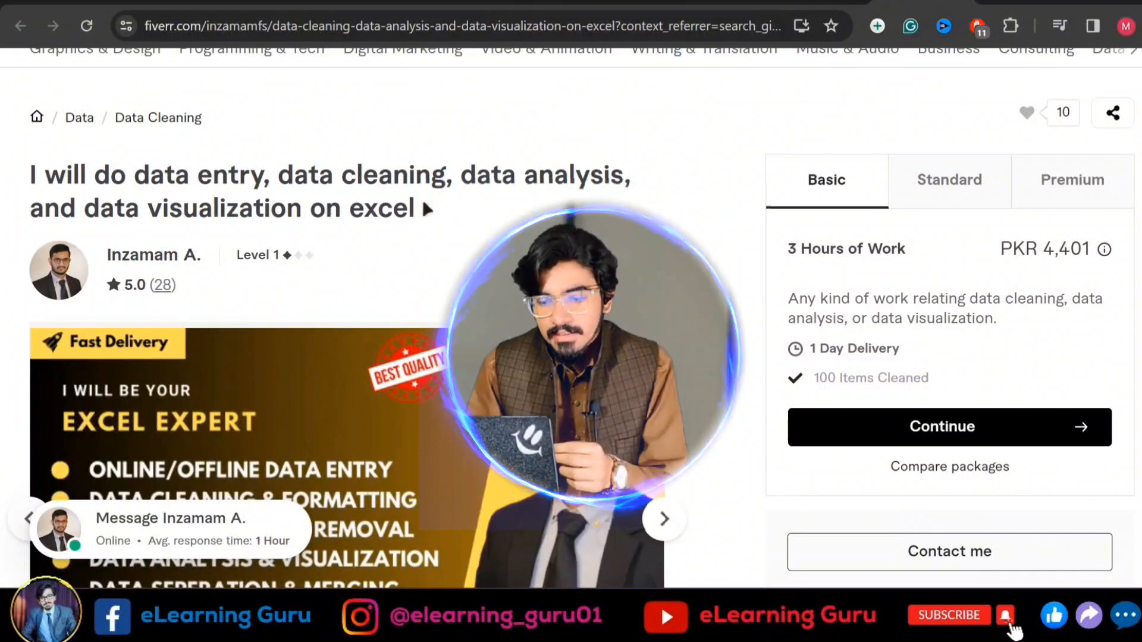
pyautogui.moveTo(426, 209); pyautogui.dragTo(47, 173)
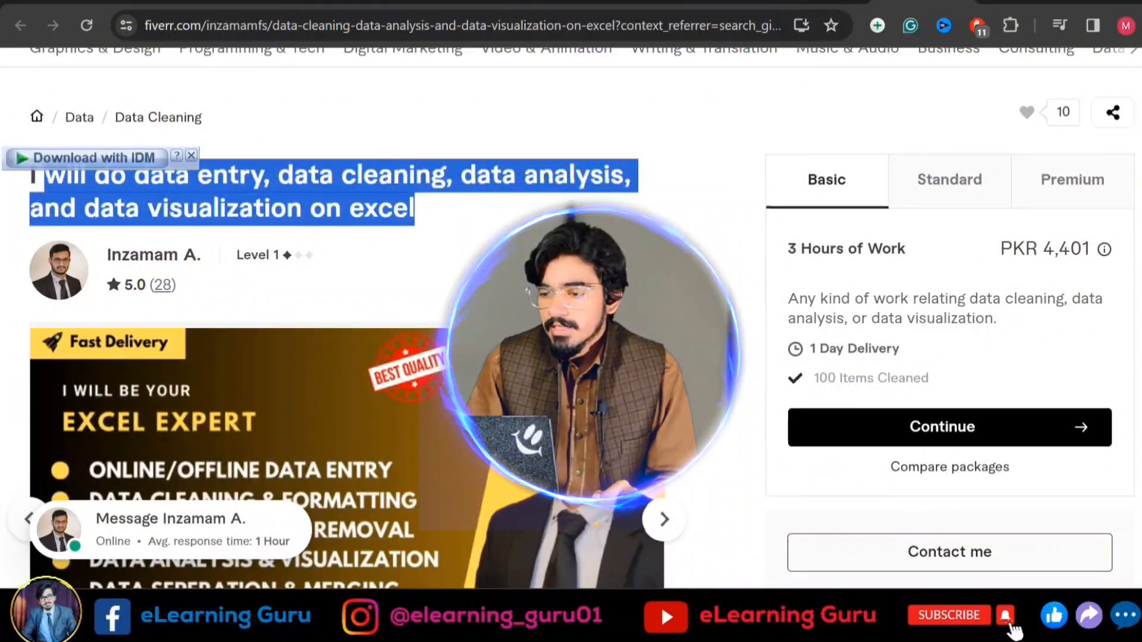
pyautogui.click(827, 273)
pyautogui.moveTo(811, 377); pyautogui.dragTo(935, 384)
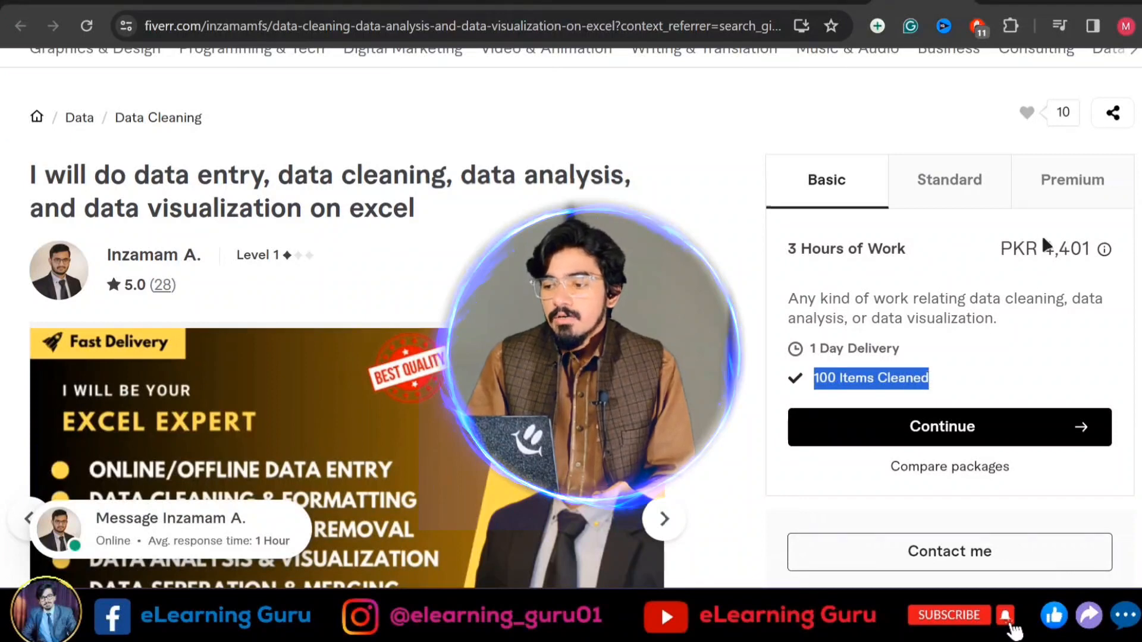
pyautogui.moveTo(1045, 249); pyautogui.dragTo(1092, 250)
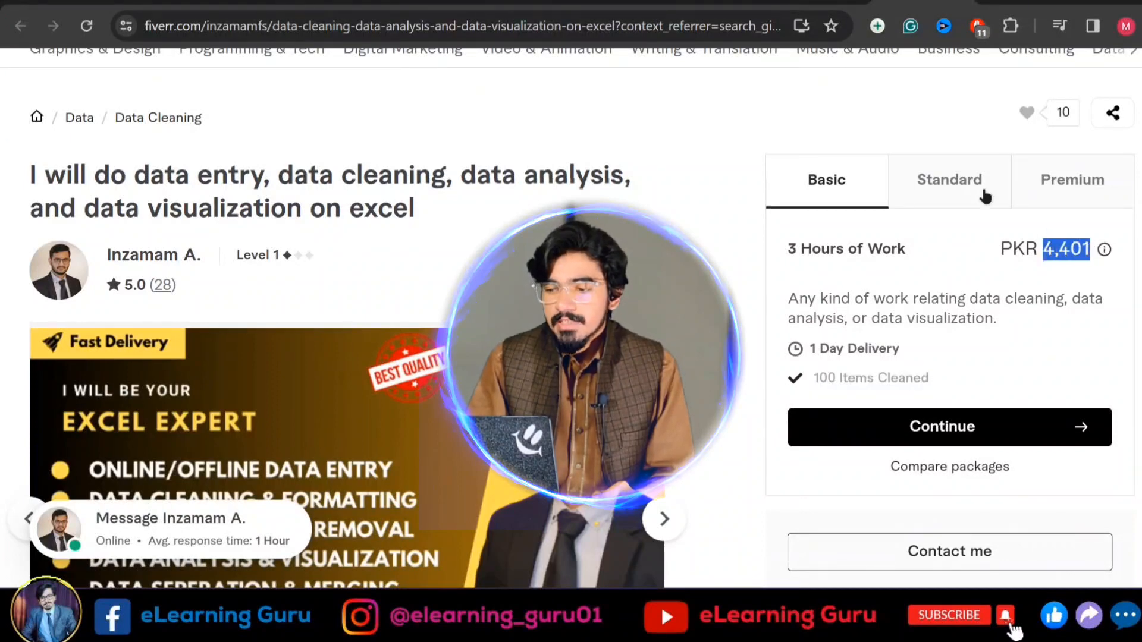
pyautogui.click(965, 195)
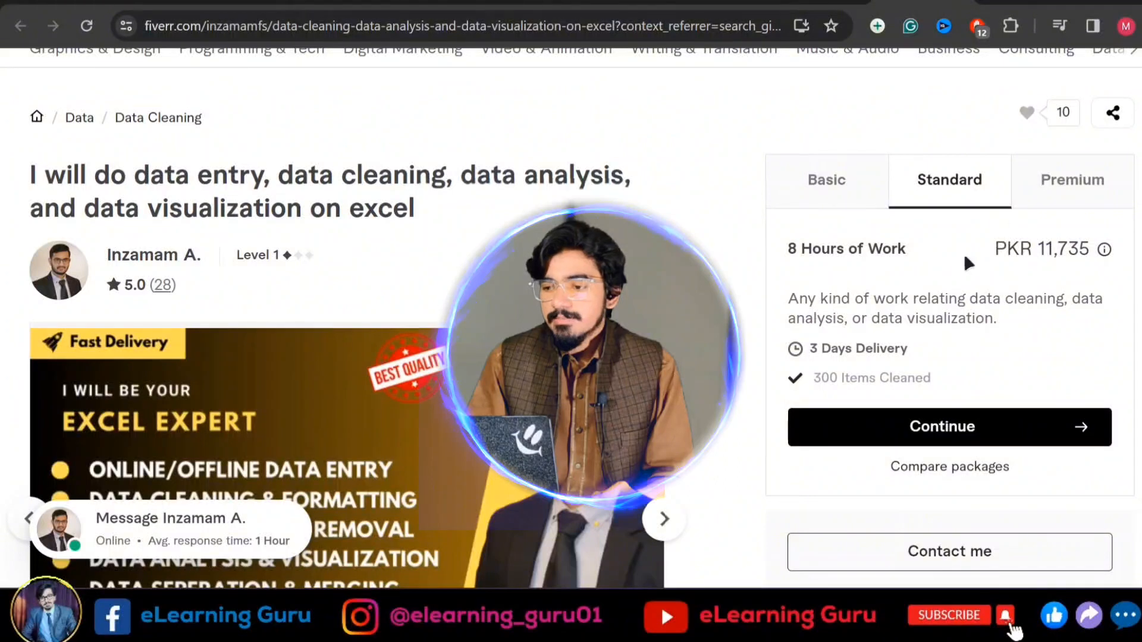
pyautogui.click(1057, 187)
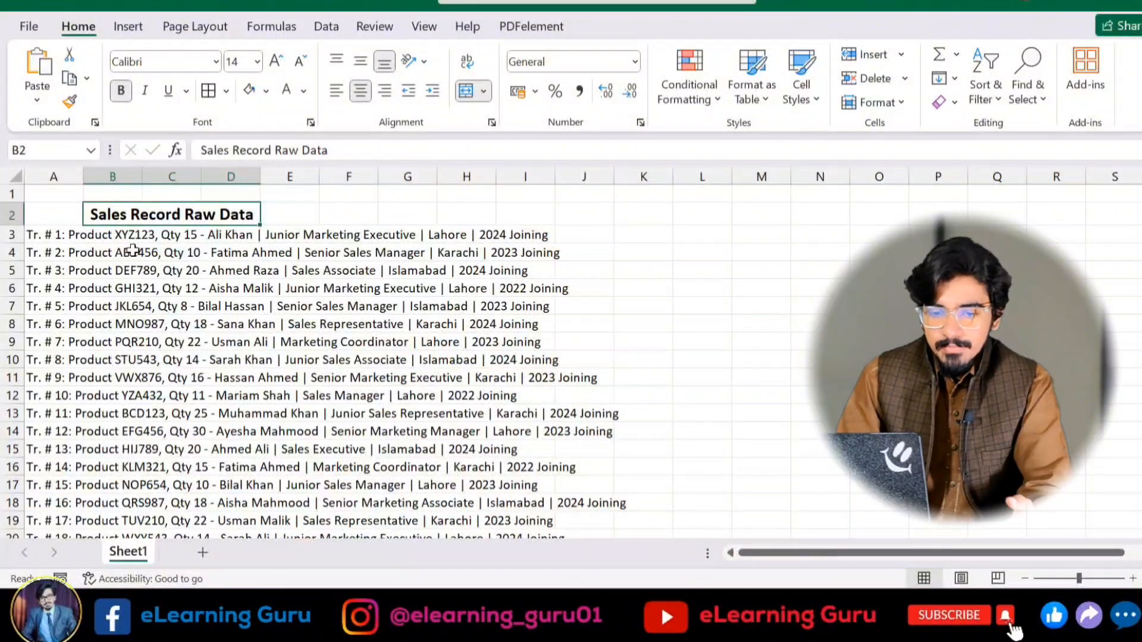
# In Excel, widen column A to fit the raw records and move the Sales Record Raw Data heading to A2.
pyautogui.moveTo(86, 178); pyautogui.dragTo(644, 178)
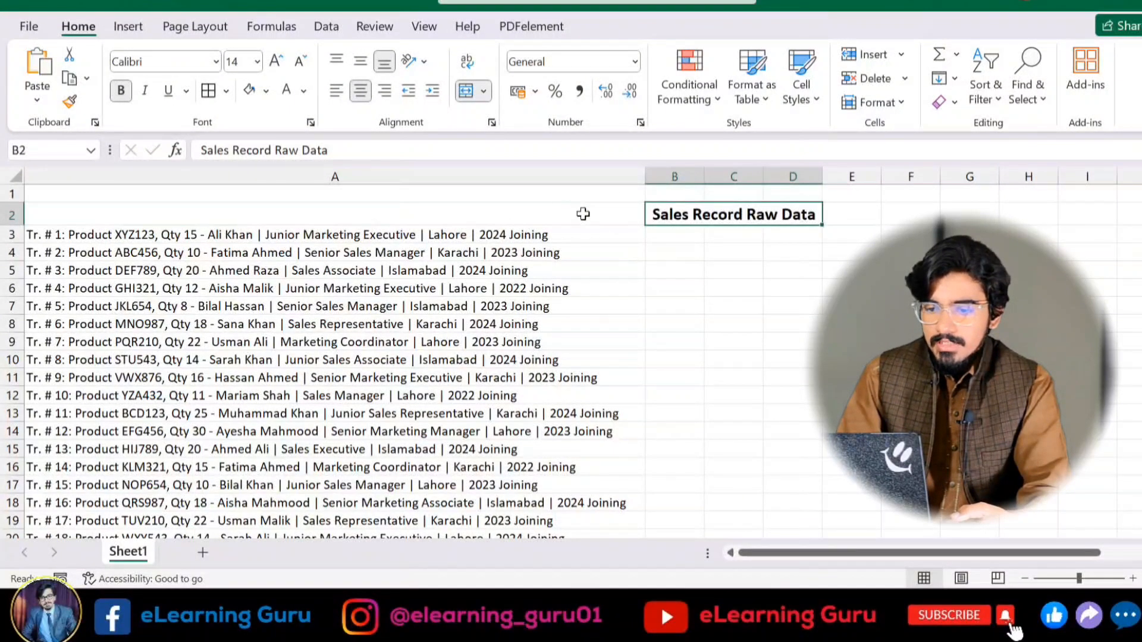
pyautogui.moveTo(650, 216); pyautogui.dragTo(619, 216)
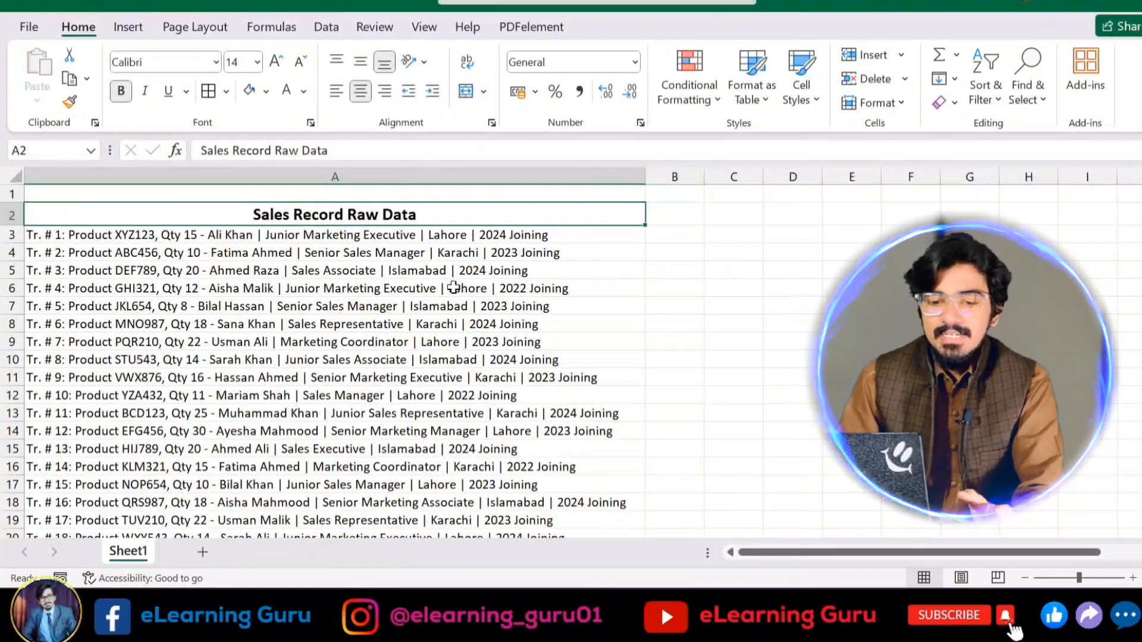
# Examine how each raw sales record in column A combines transaction, product, quantity, name, role, city and joining year.
pyautogui.scroll(-3, 453, 289)
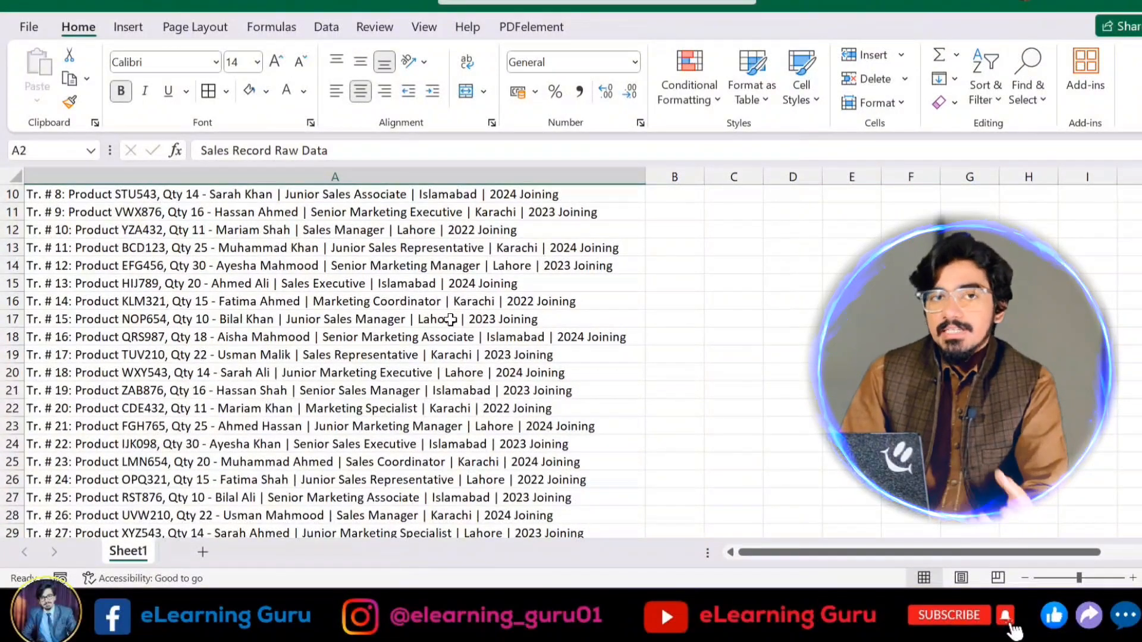
pyautogui.scroll(3, 450, 330)
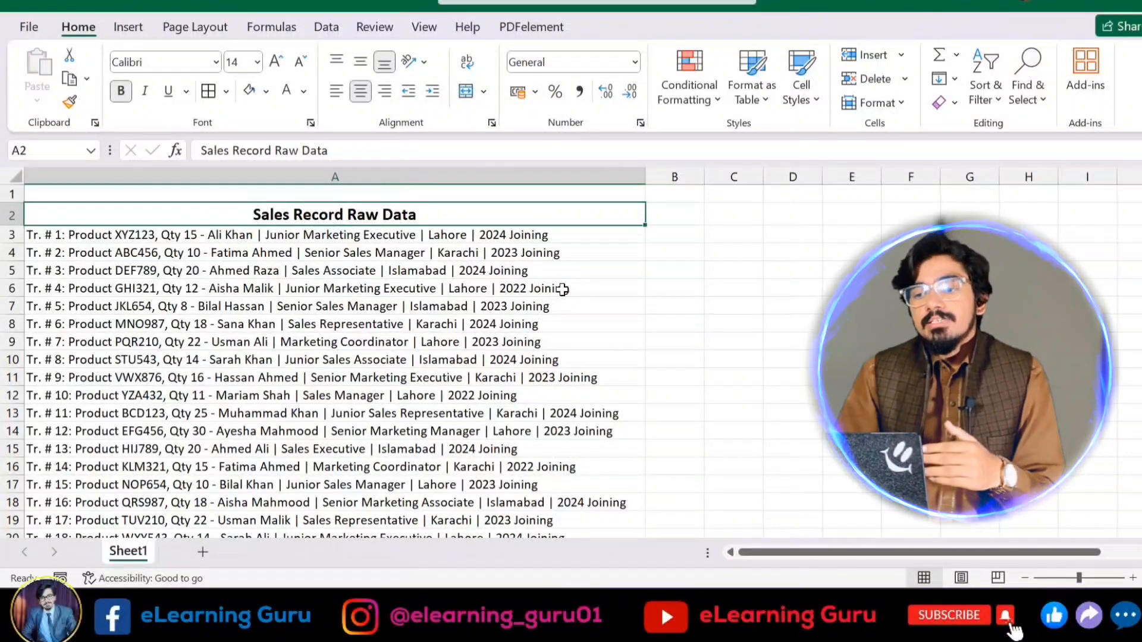
pyautogui.scroll(-2, 474, 338)
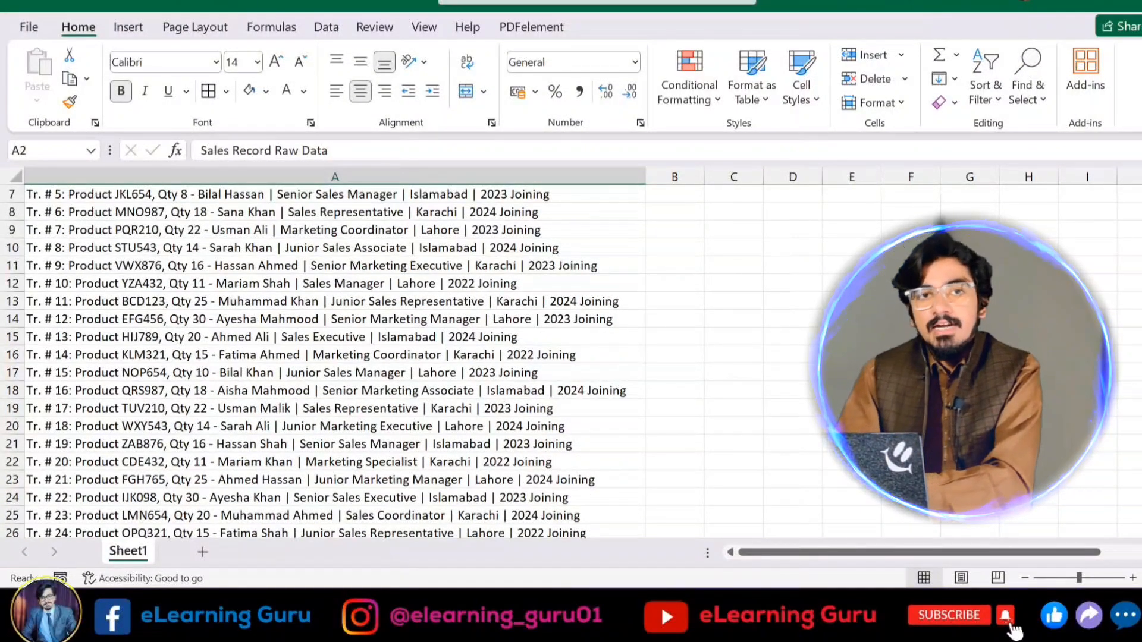
pyautogui.scroll(-5, 607, 355)
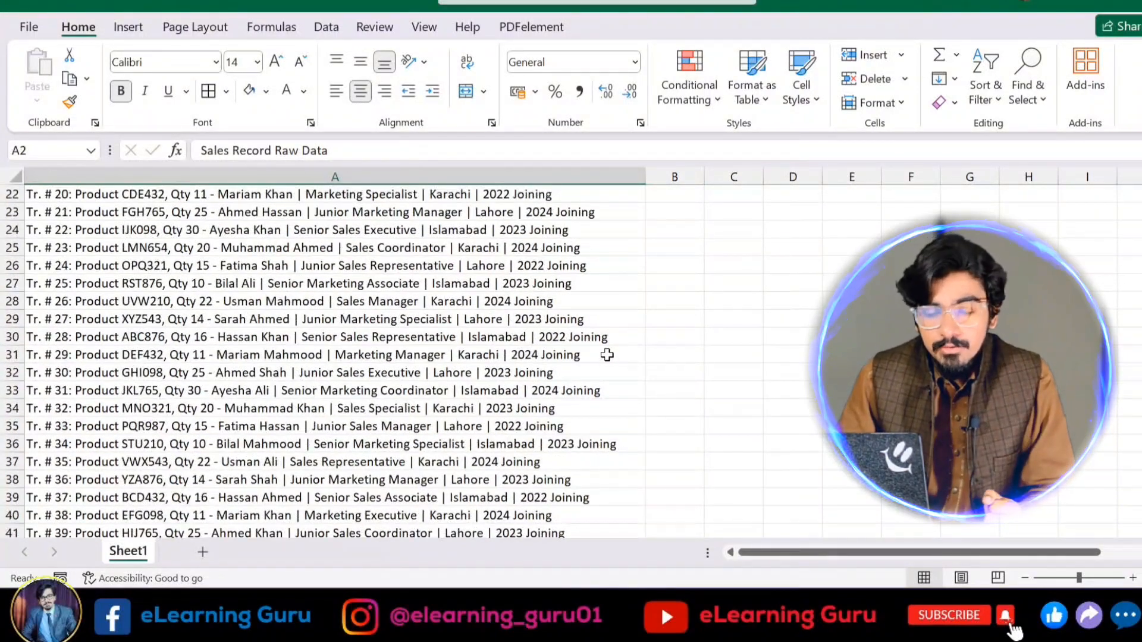
pyautogui.scroll(-3, 608, 360)
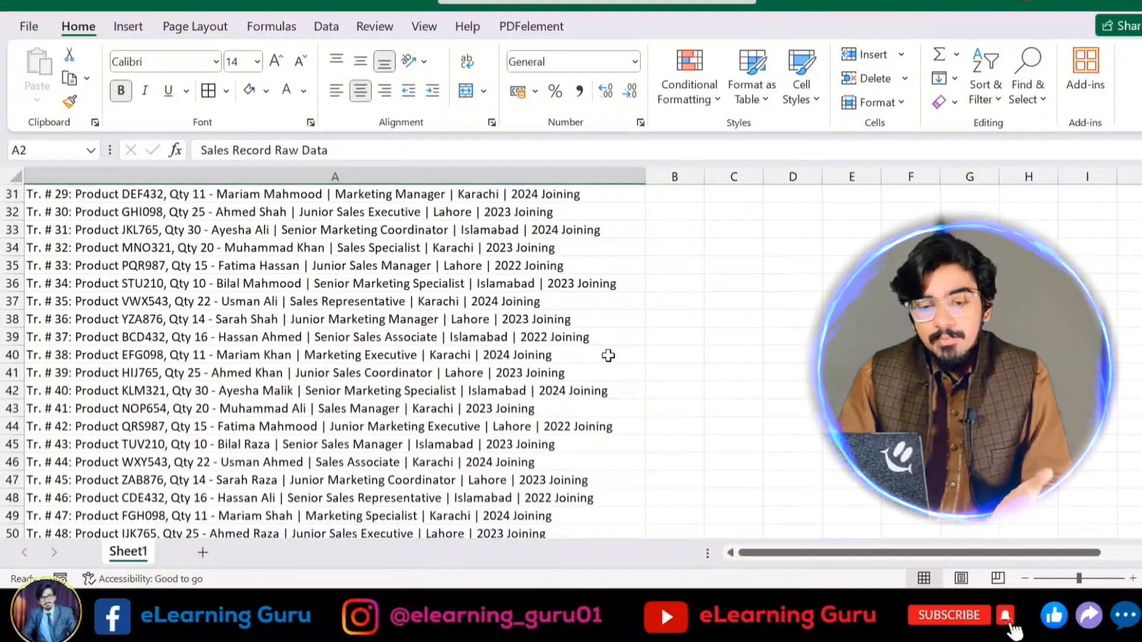
pyautogui.scroll(-6, 602, 374)
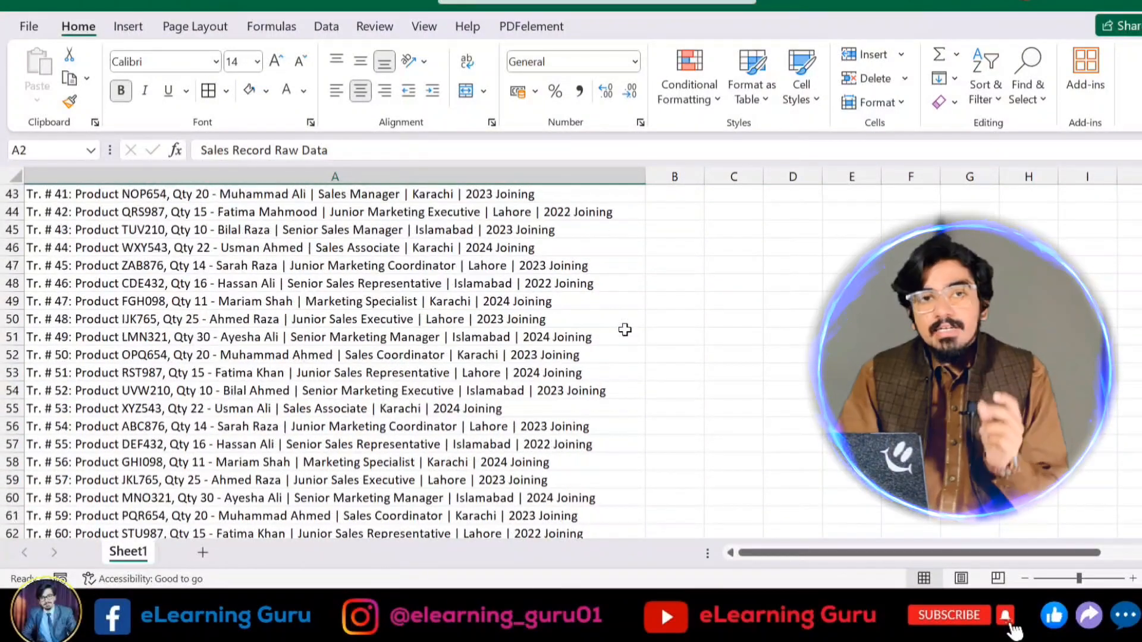
pyautogui.scroll(2, 629, 336)
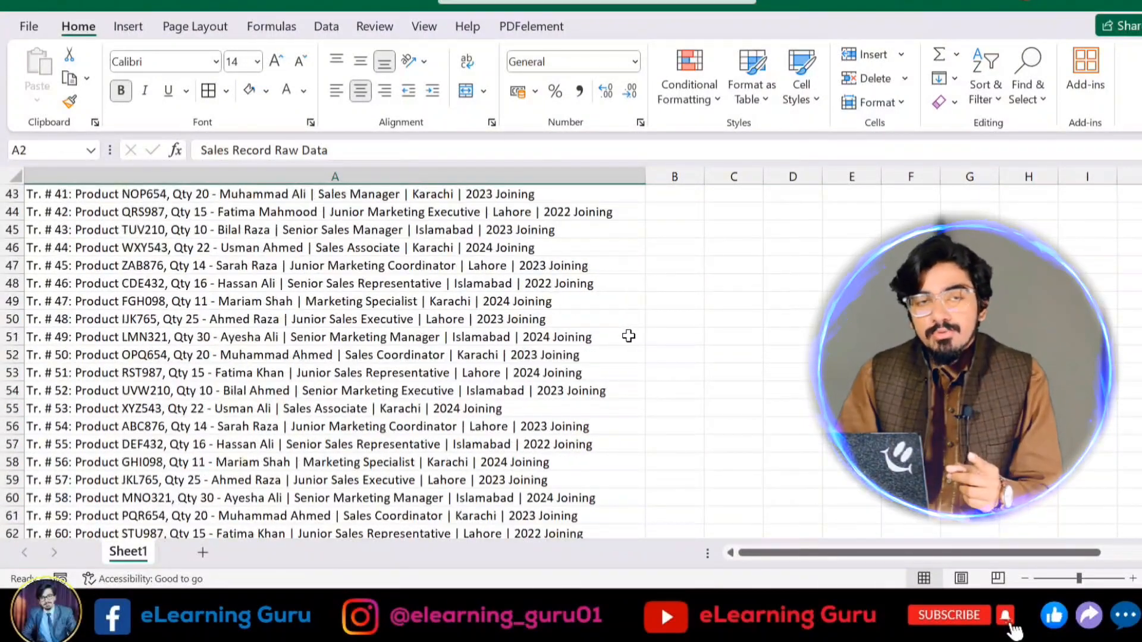
pyautogui.scroll(4, 629, 336)
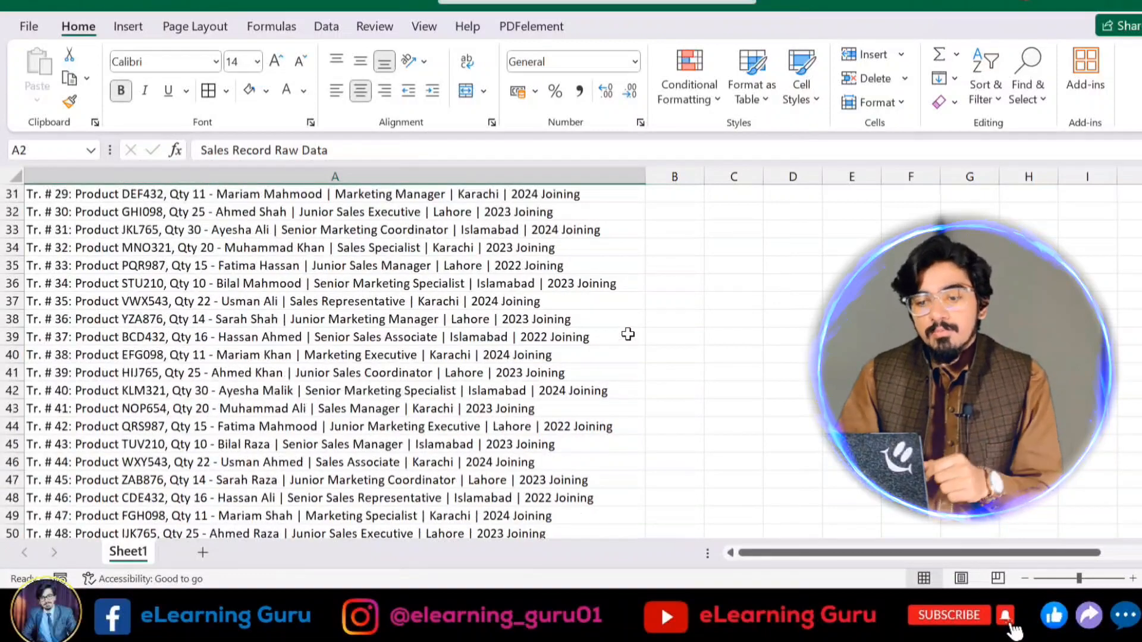
pyautogui.scroll(1, 626, 335)
pyautogui.scroll(-1, 657, 337)
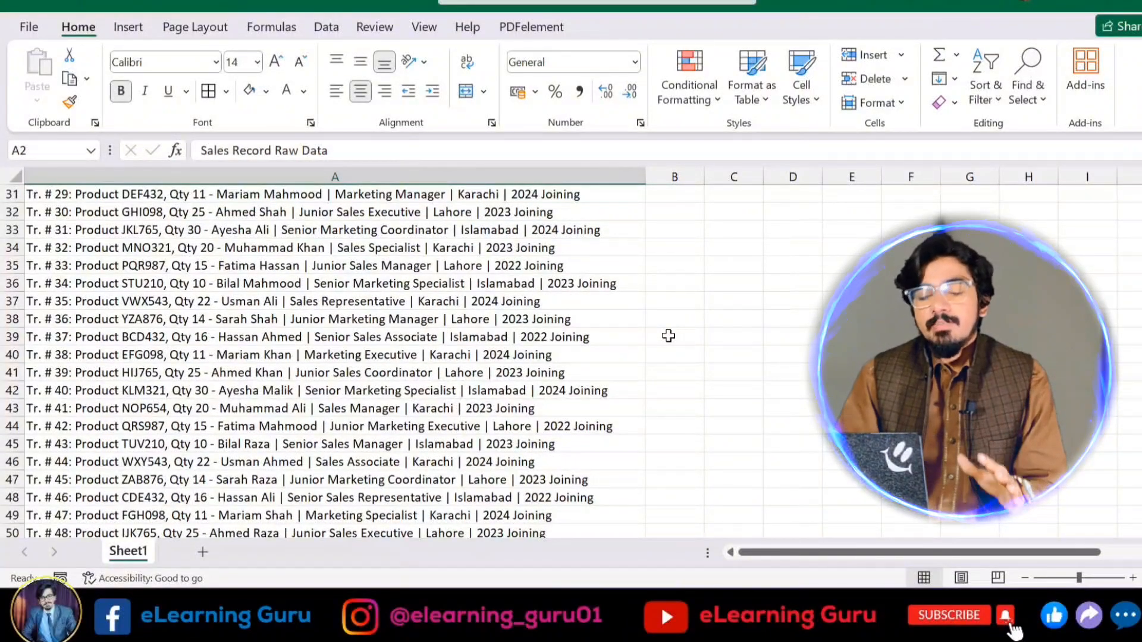
pyautogui.scroll(7, 668, 336)
pyautogui.scroll(3, 678, 348)
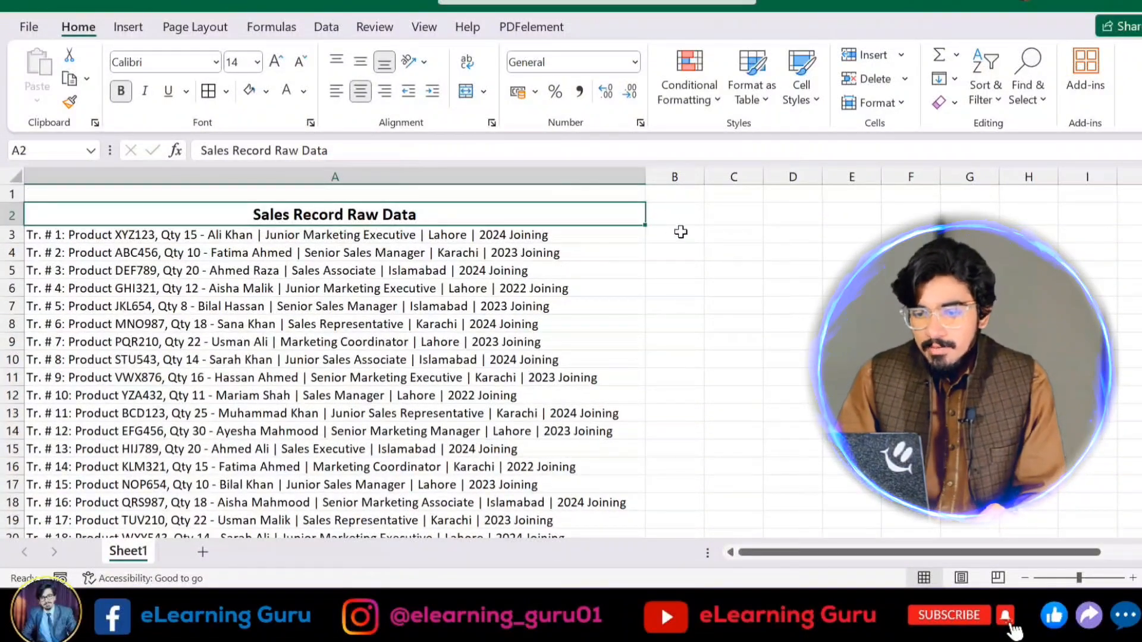
# Enter "Tr. # 1" in B3 as the example for extracting transaction numbers from the raw records.
pyautogui.click(675, 236)
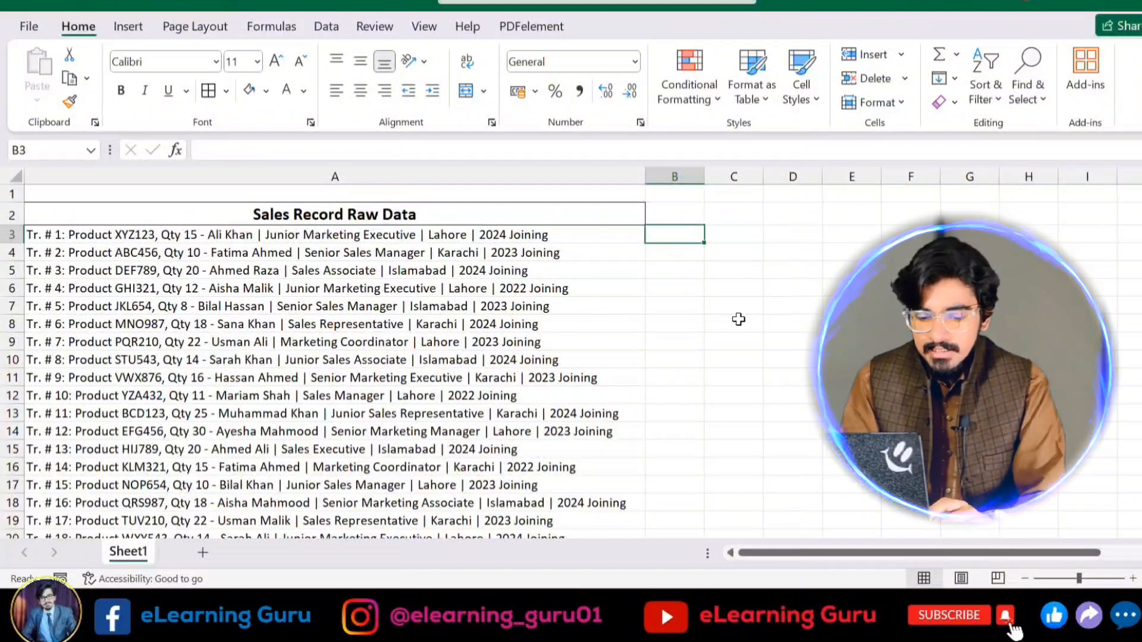
pyautogui.write('Tr. # 1')
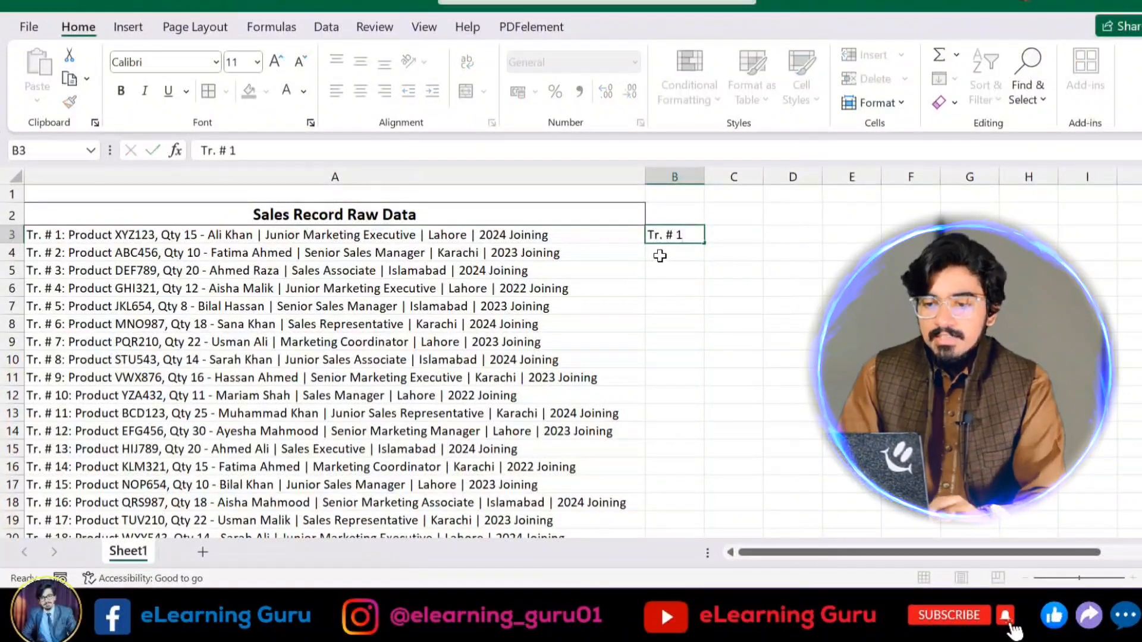
pyautogui.press('Return')
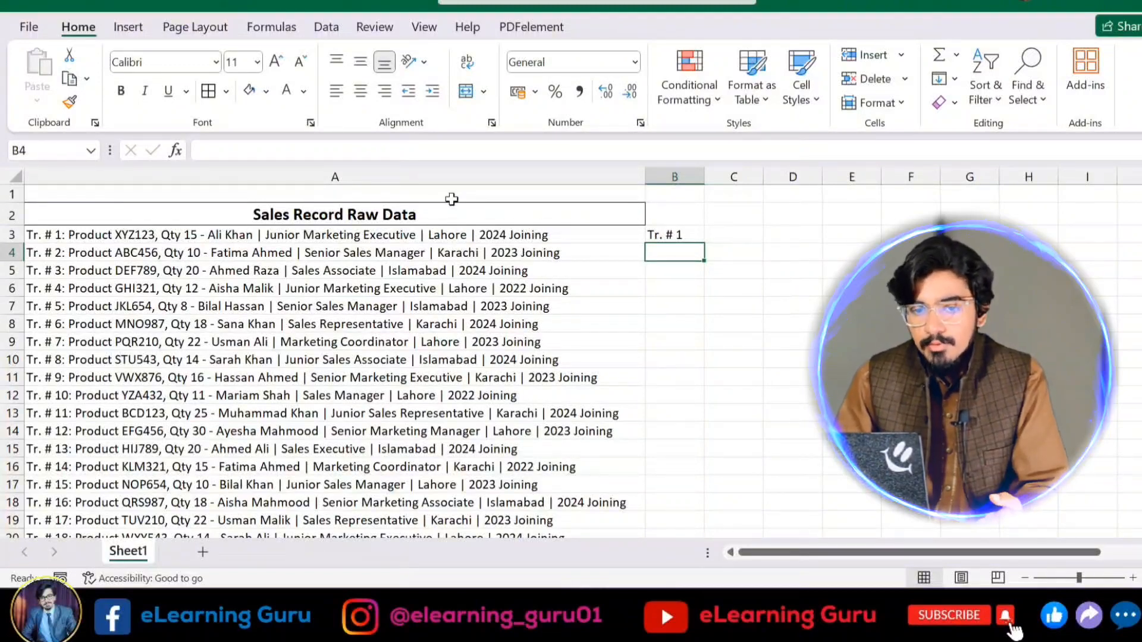
# Try Flash Fill on the transaction numbers below B3, check the filled rows against the raw records, and undo it.
pyautogui.click(321, 26)
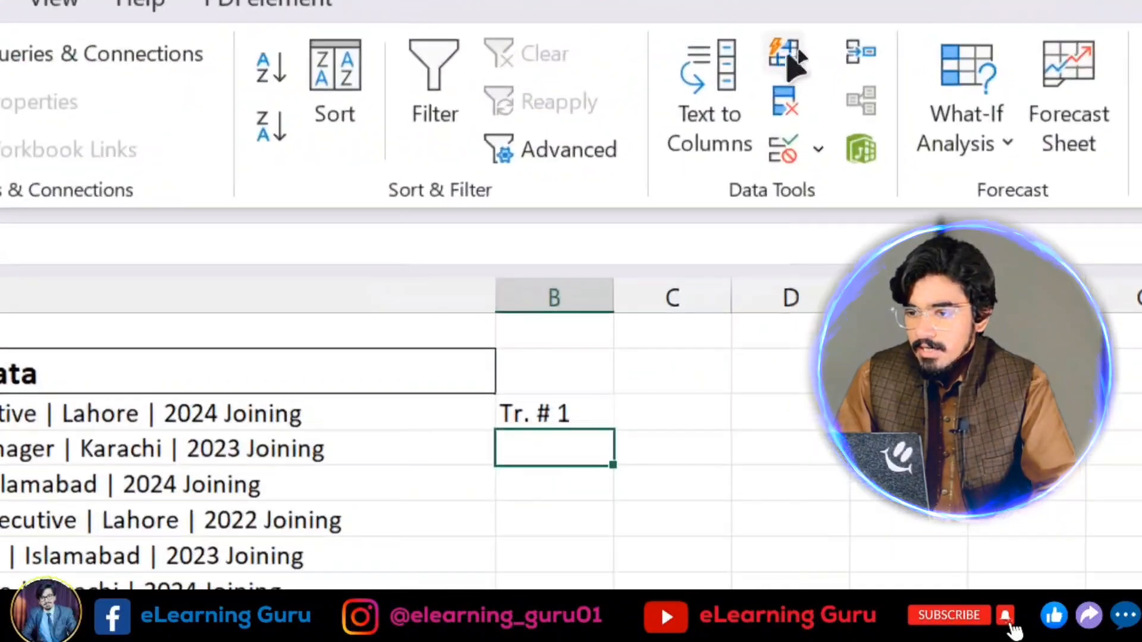
pyautogui.click(785, 63)
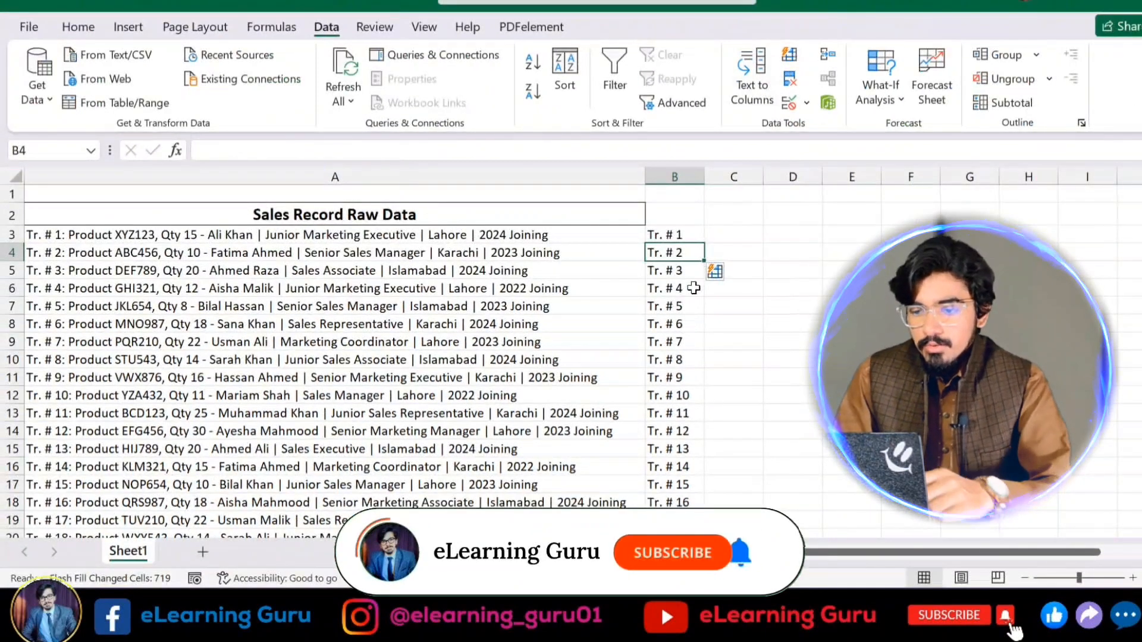
pyautogui.scroll(-1, 684, 270)
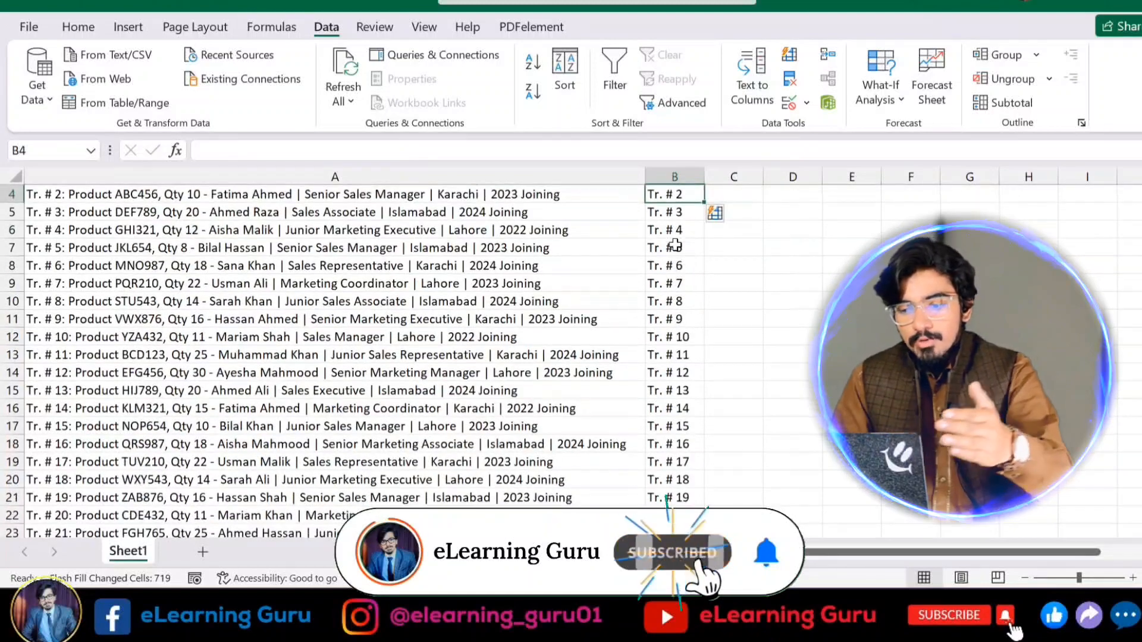
pyautogui.scroll(-2, 680, 268)
pyautogui.scroll(-6, 680, 266)
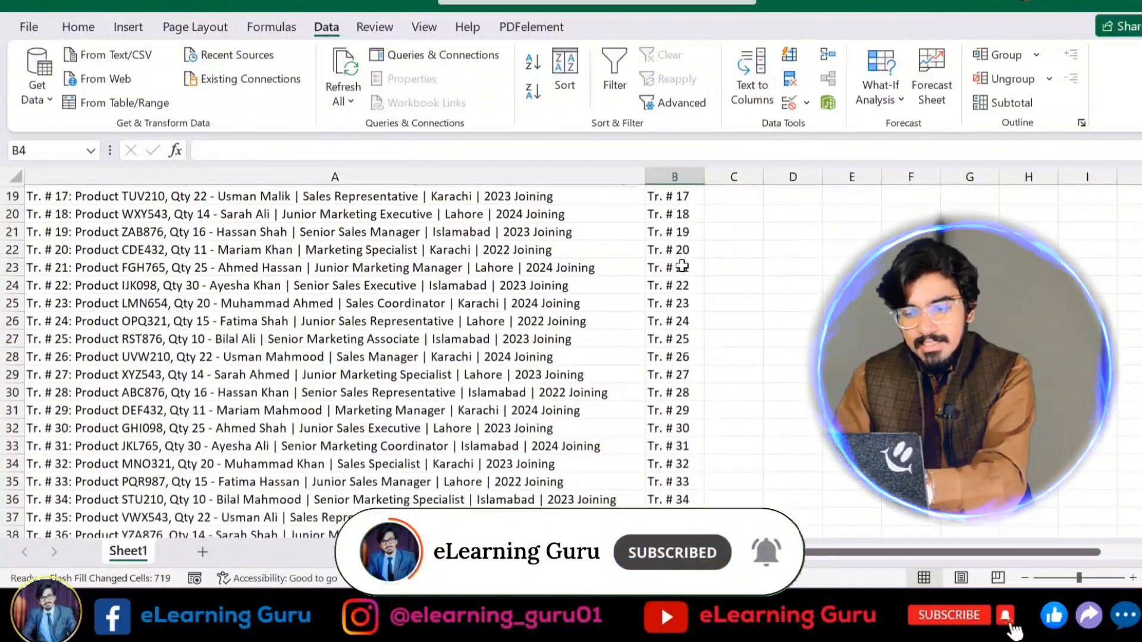
pyautogui.scroll(-1, 666, 445)
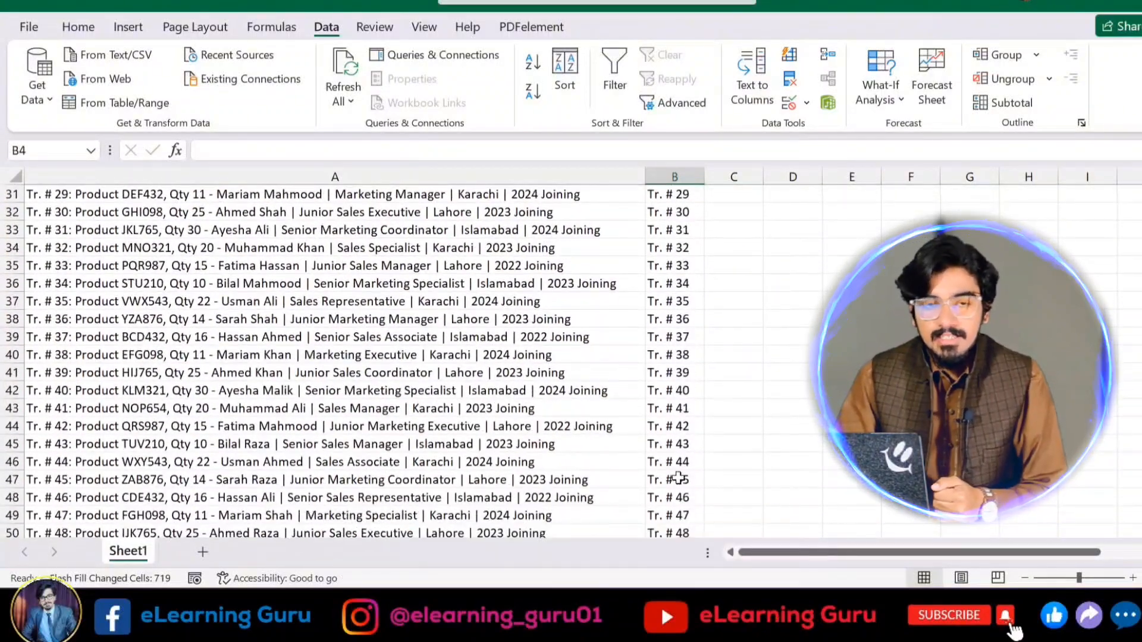
pyautogui.scroll(10, 678, 470)
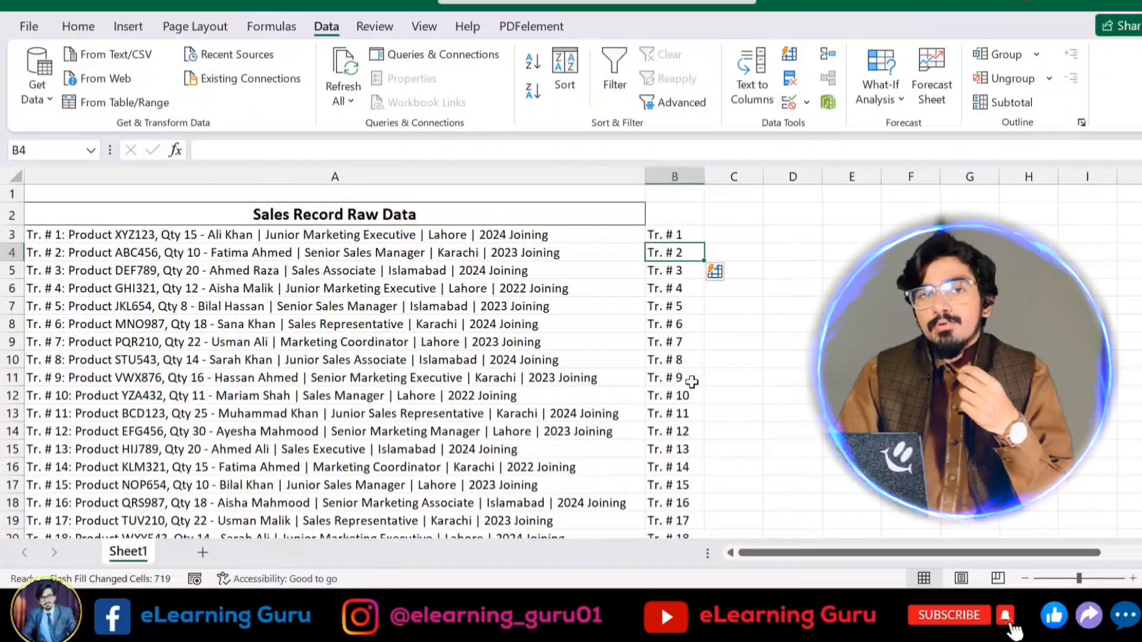
pyautogui.hotkey('ctrl', 'z')
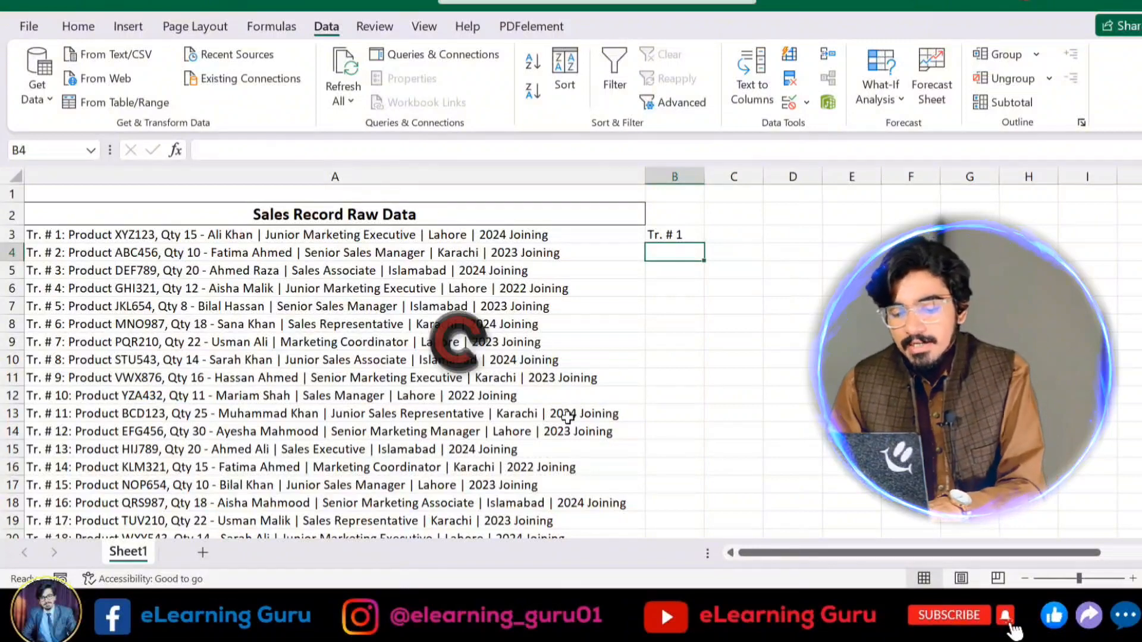
# Flash Fill the remaining transaction numbers down column B from B4, following the example in B3.
pyautogui.hotkey('ctrl', 'e')
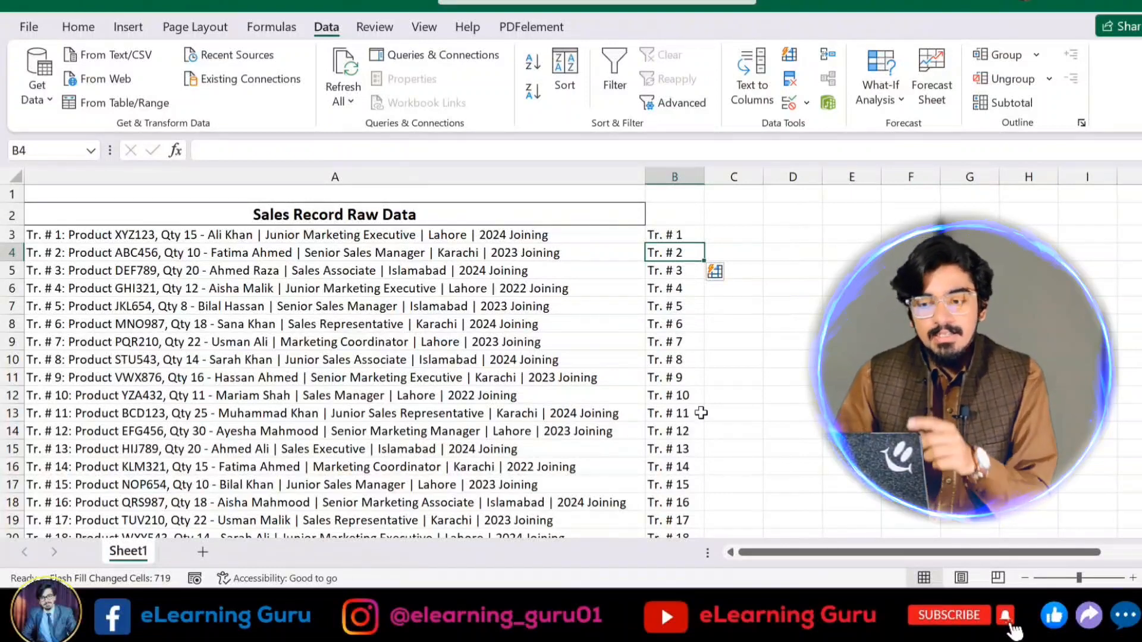
# Enter "XYZ123" in C3 as the example product code and Flash Fill the remaining codes down column C from C4.
pyautogui.click(727, 235)
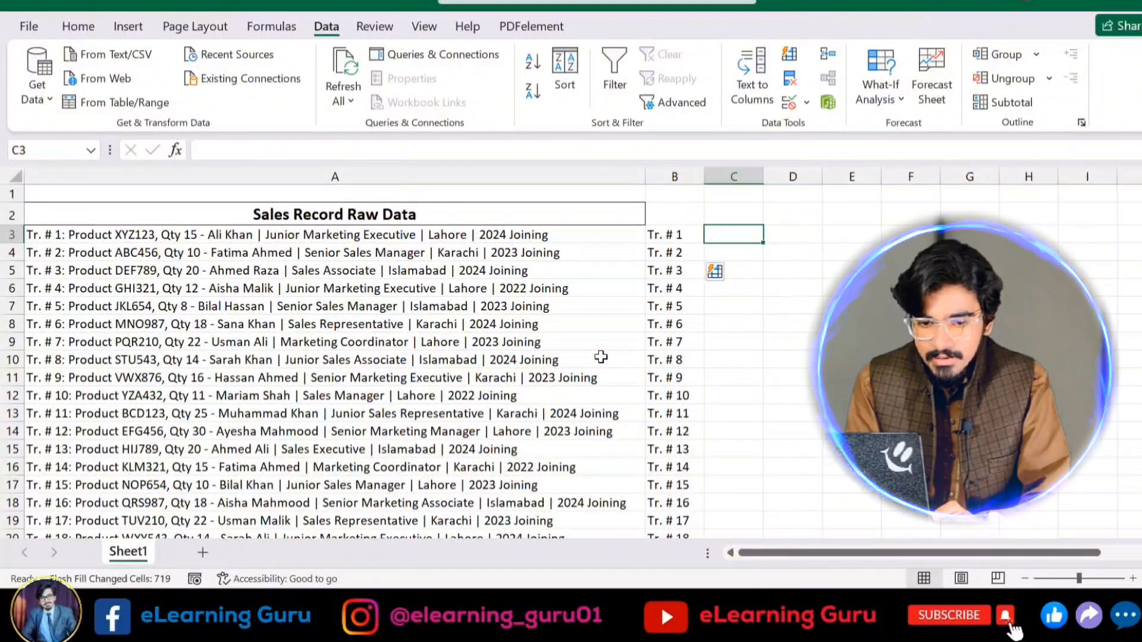
pyautogui.write('XYZ123')
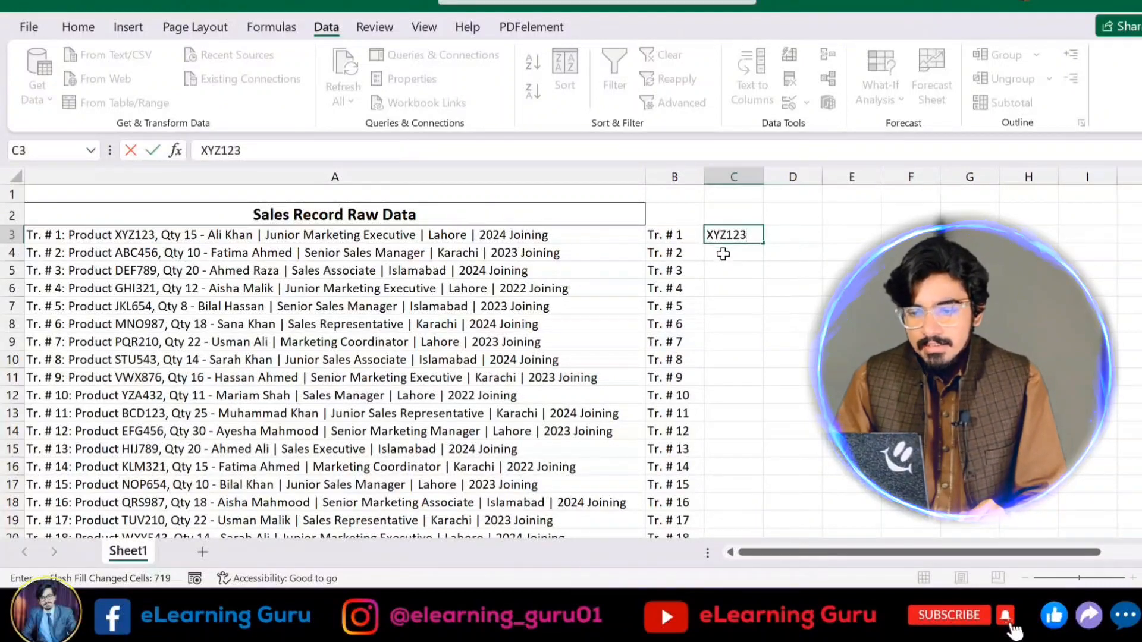
pyautogui.click(723, 254)
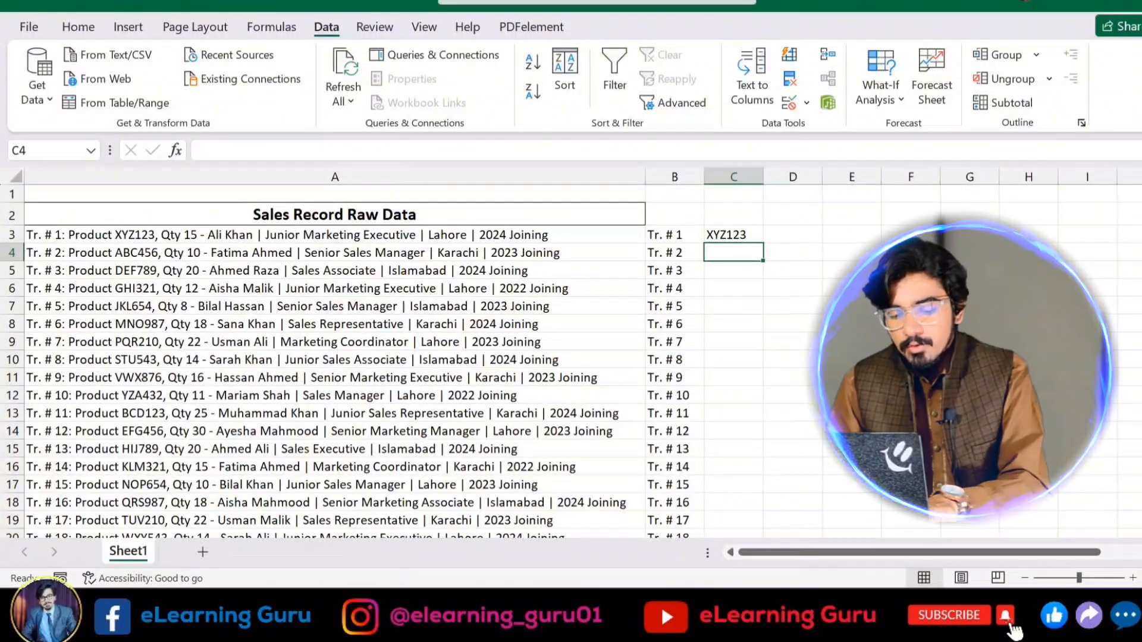
pyautogui.hotkey('ctrl', 'e')
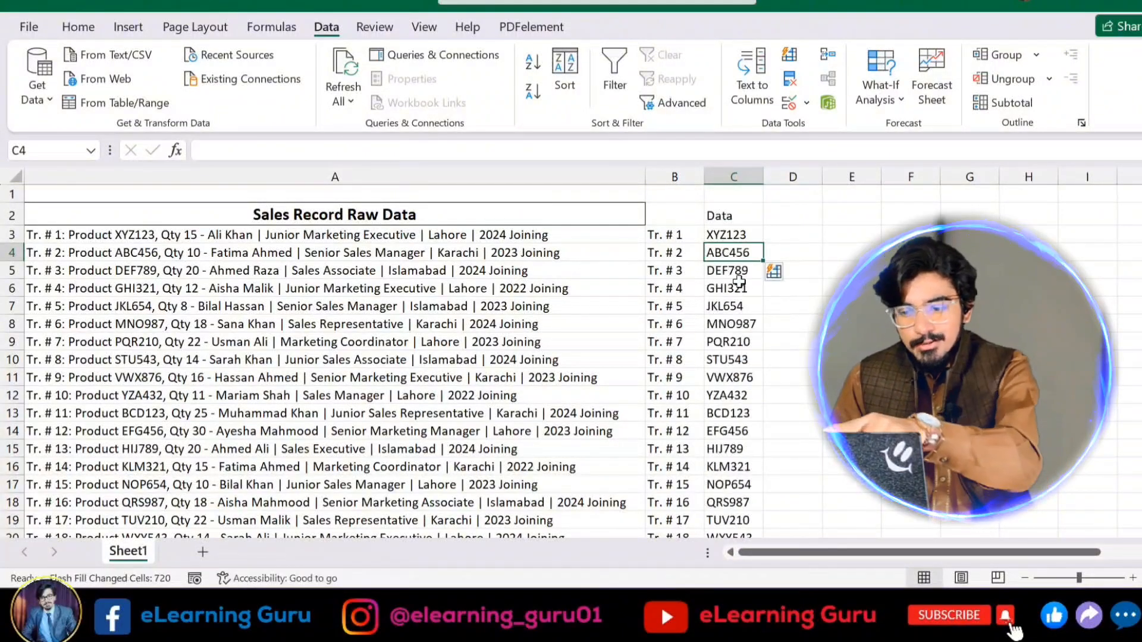
# Compare the filled product codes down column C with the raw records, including the code in C110.
pyautogui.scroll(-2, 746, 466)
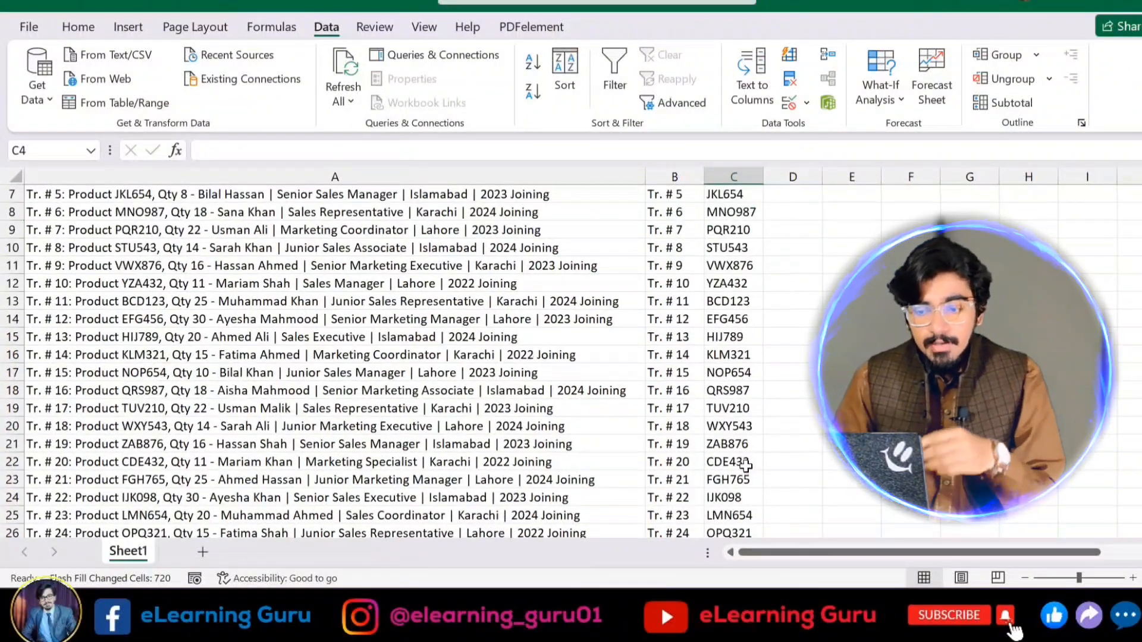
pyautogui.scroll(-4, 747, 456)
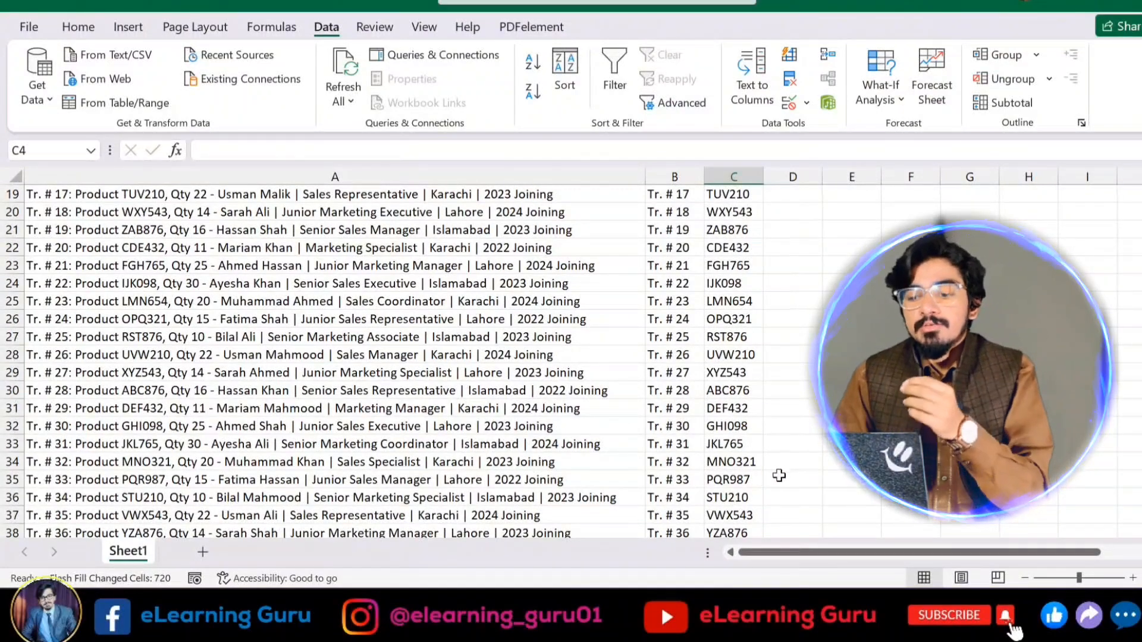
pyautogui.scroll(-1, 773, 470)
pyautogui.scroll(-20, 752, 356)
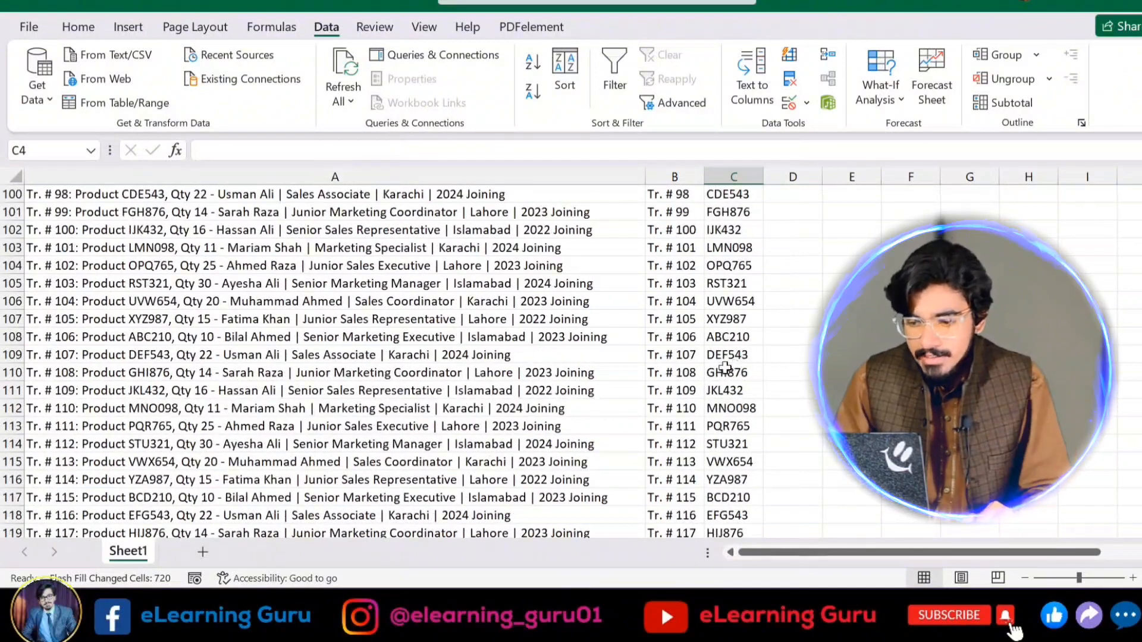
pyautogui.click(731, 373)
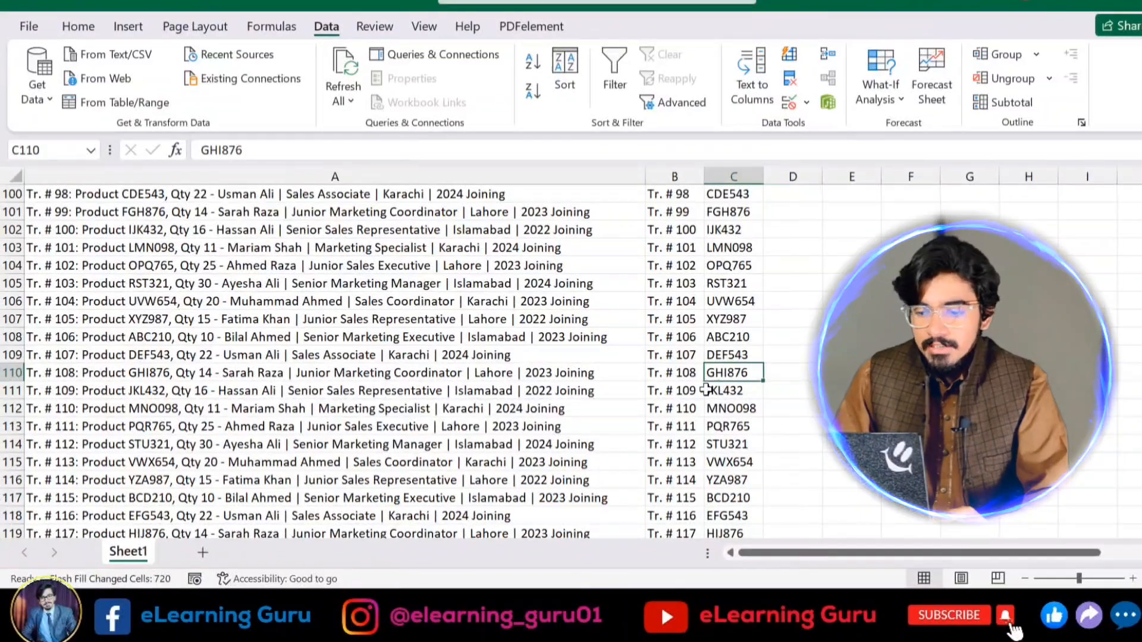
pyautogui.scroll(4, 805, 348)
pyautogui.scroll(20, 806, 348)
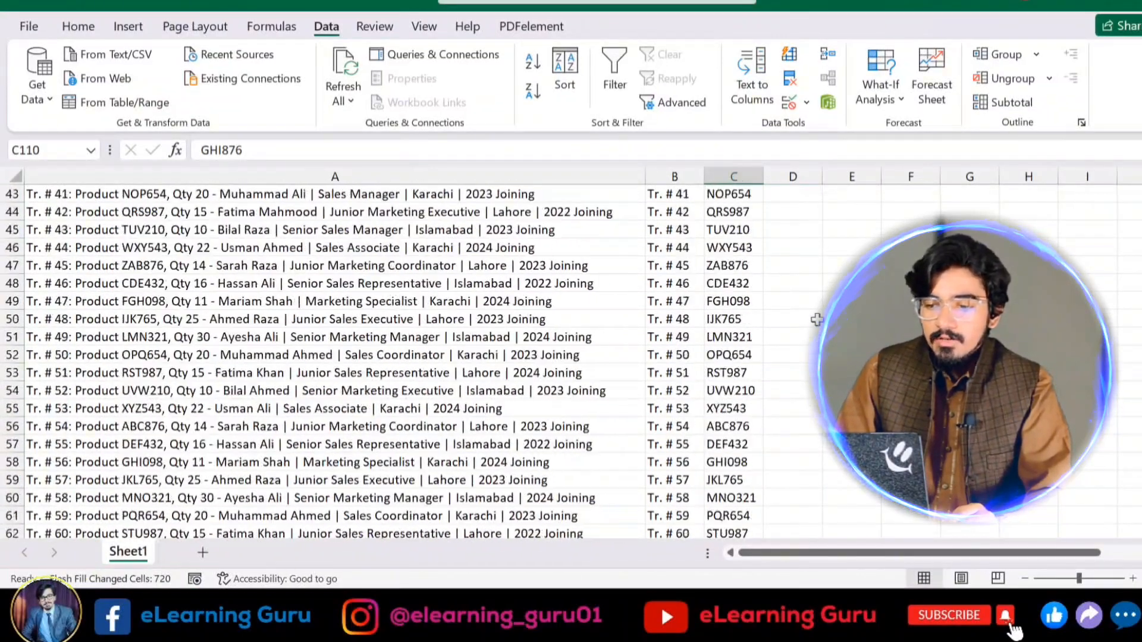
# Enter 15 in D3 as the example quantity and Flash Fill the remaining quantities down column D from D4.
pyautogui.click(789, 231)
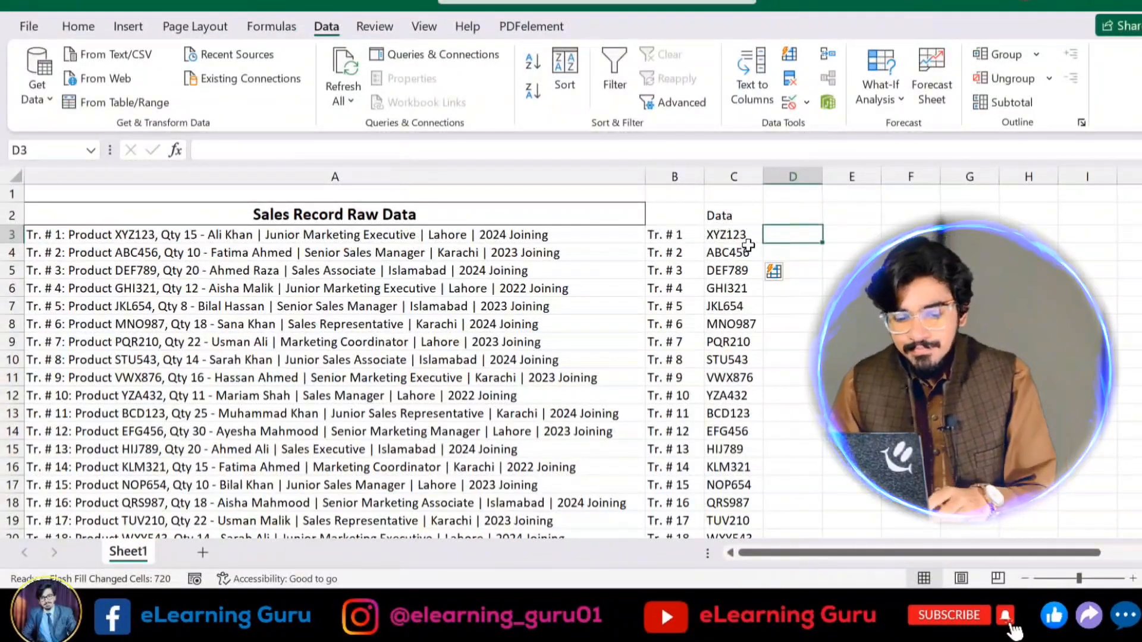
pyautogui.write('15')
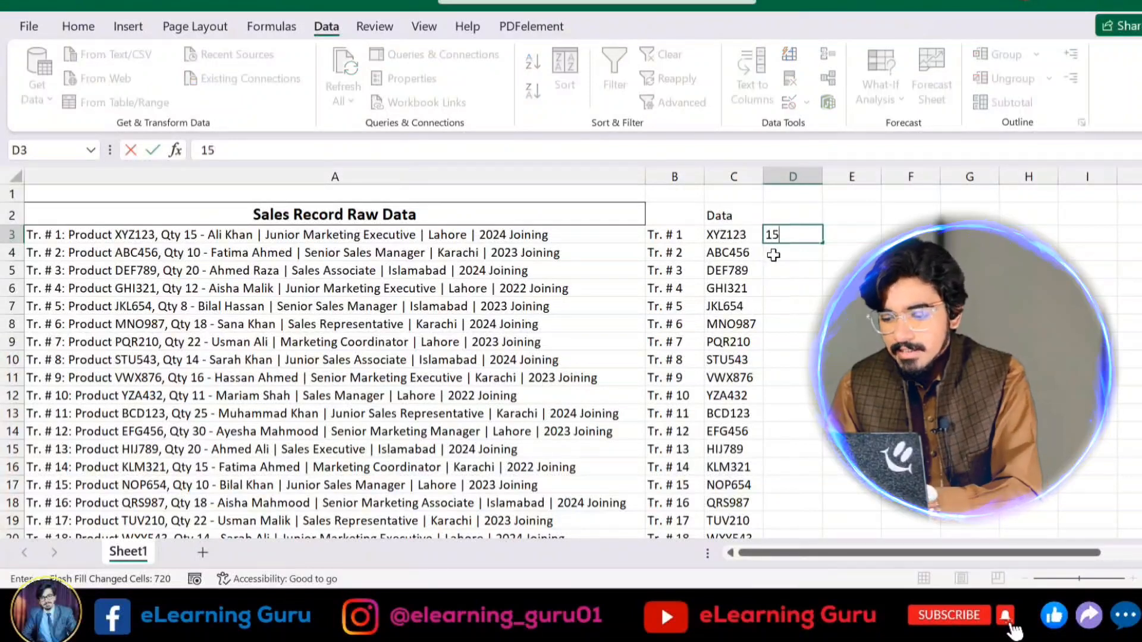
pyautogui.press('Return')
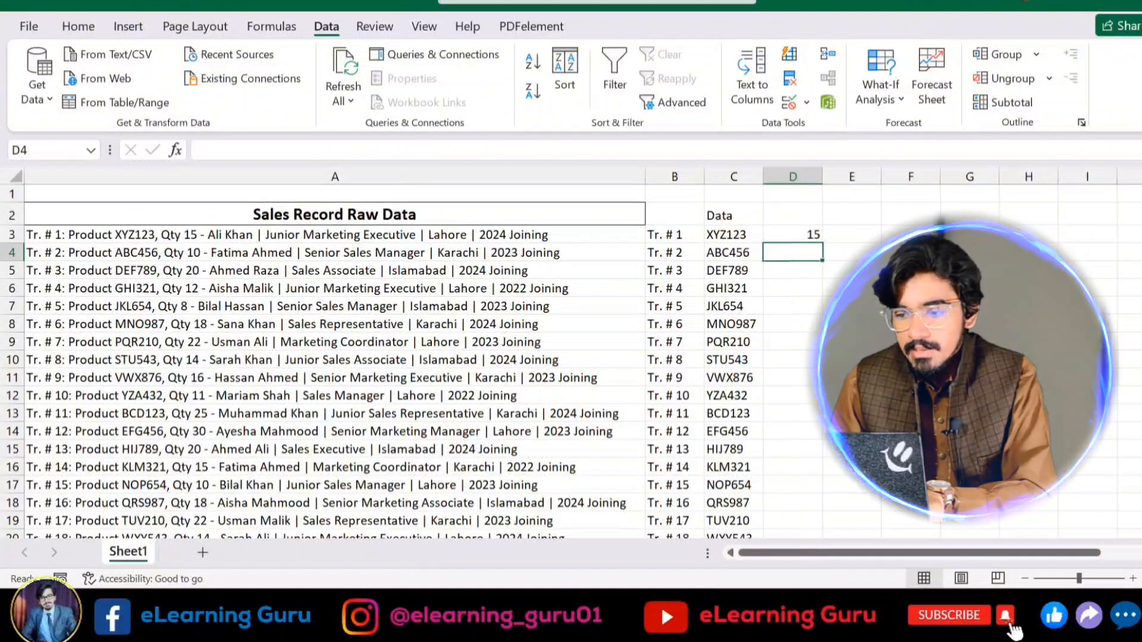
pyautogui.hotkey('ctrl', 'e')
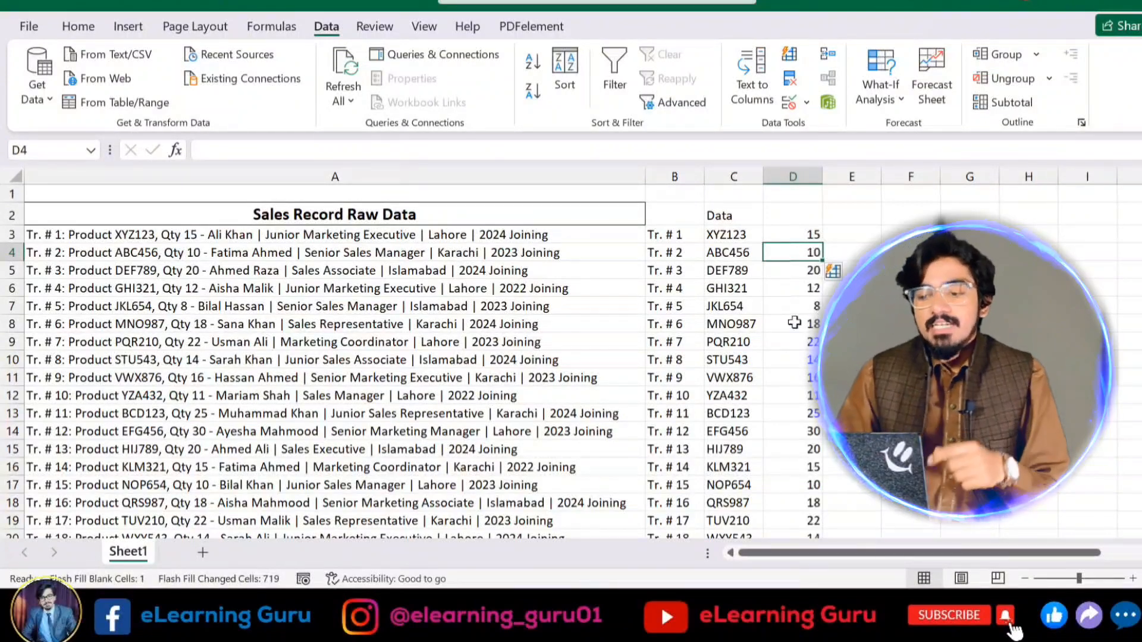
pyautogui.scroll(-2, 803, 344)
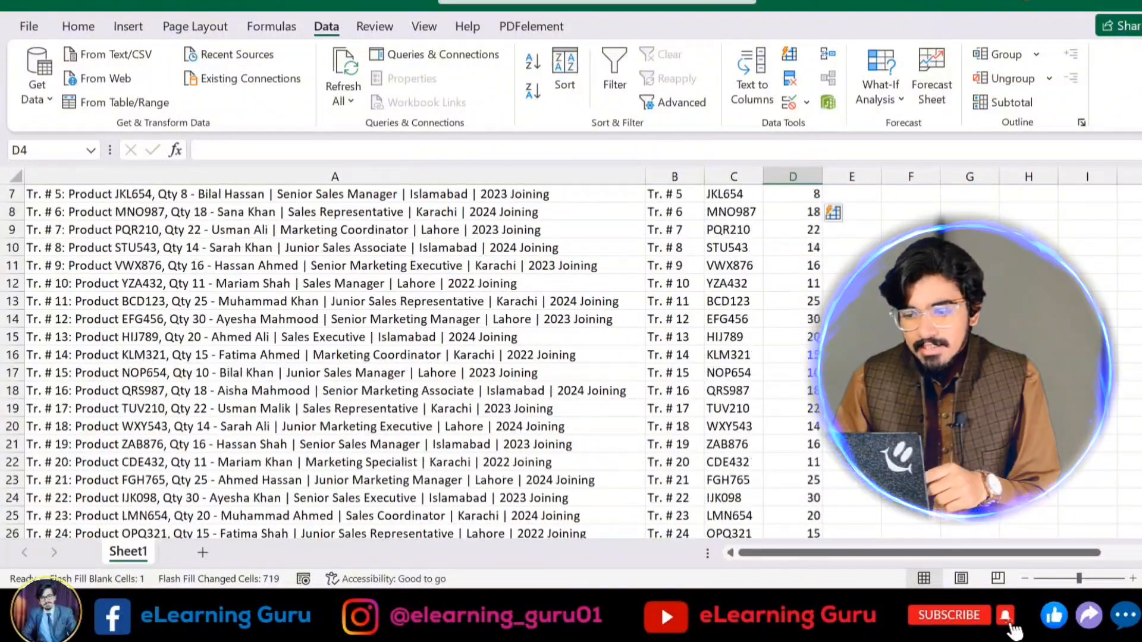
pyautogui.scroll(2, 819, 304)
# Enter the first record's person name in E3, Flash Fill the remaining names from E4, and widen column E.
pyautogui.click(848, 237)
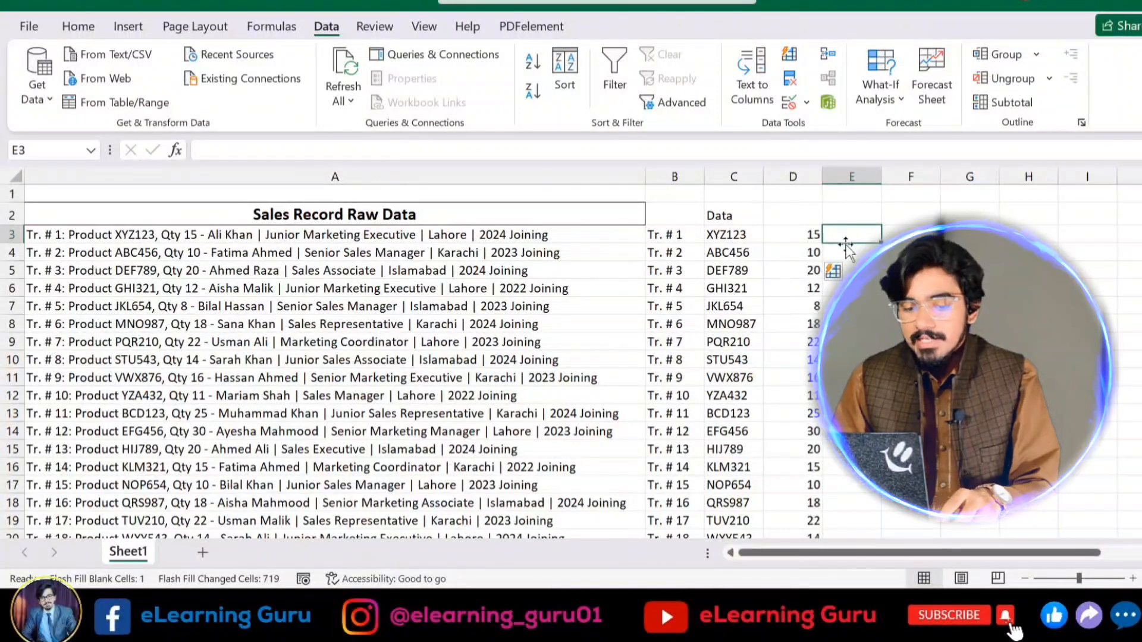
pyautogui.write('Ali Khan')
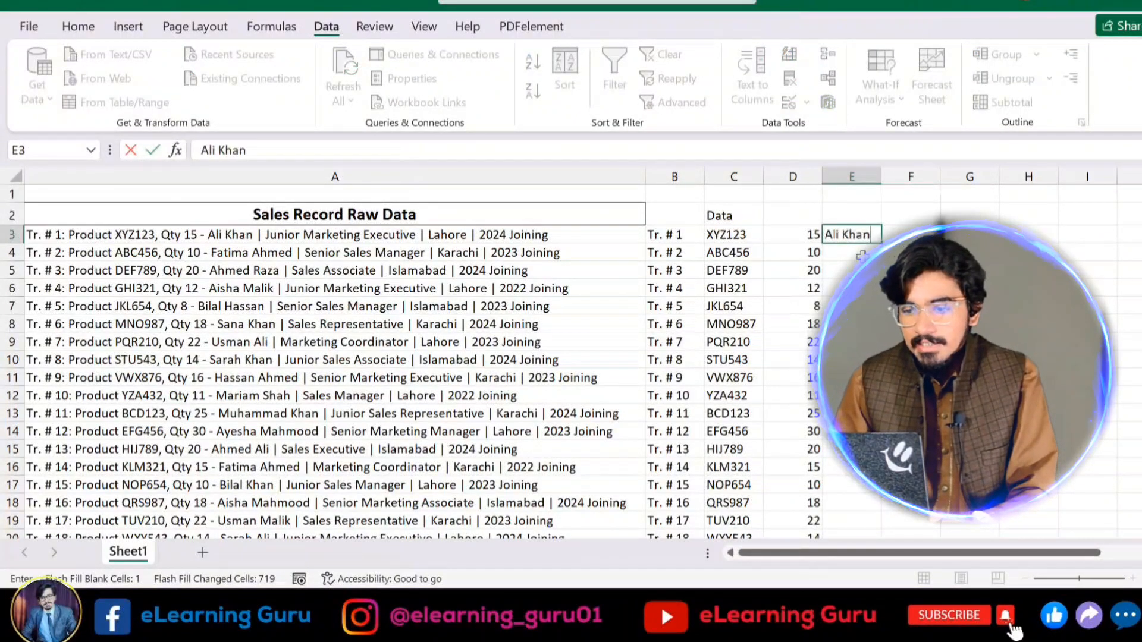
pyautogui.press('Return')
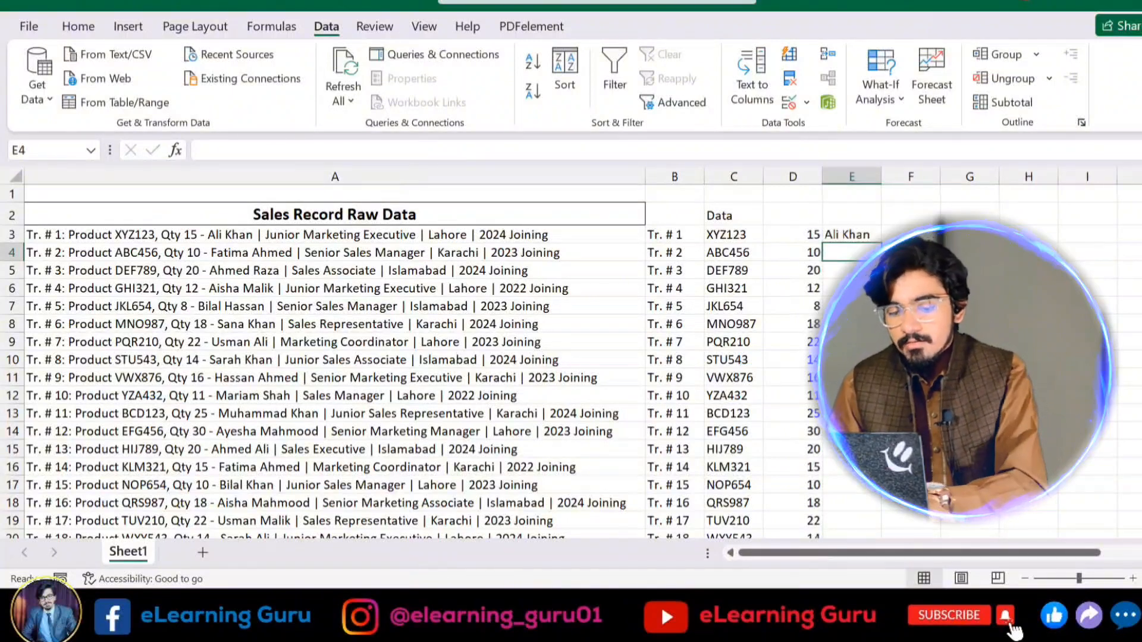
pyautogui.hotkey('ctrl', 'e')
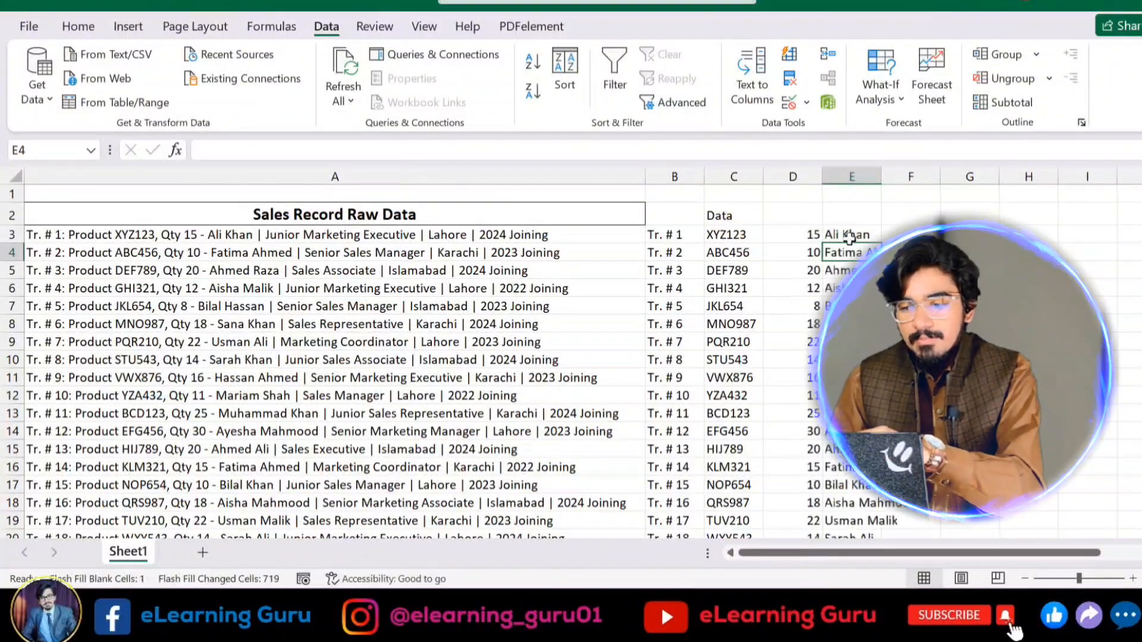
pyautogui.moveTo(877, 167); pyautogui.dragTo(944, 167)
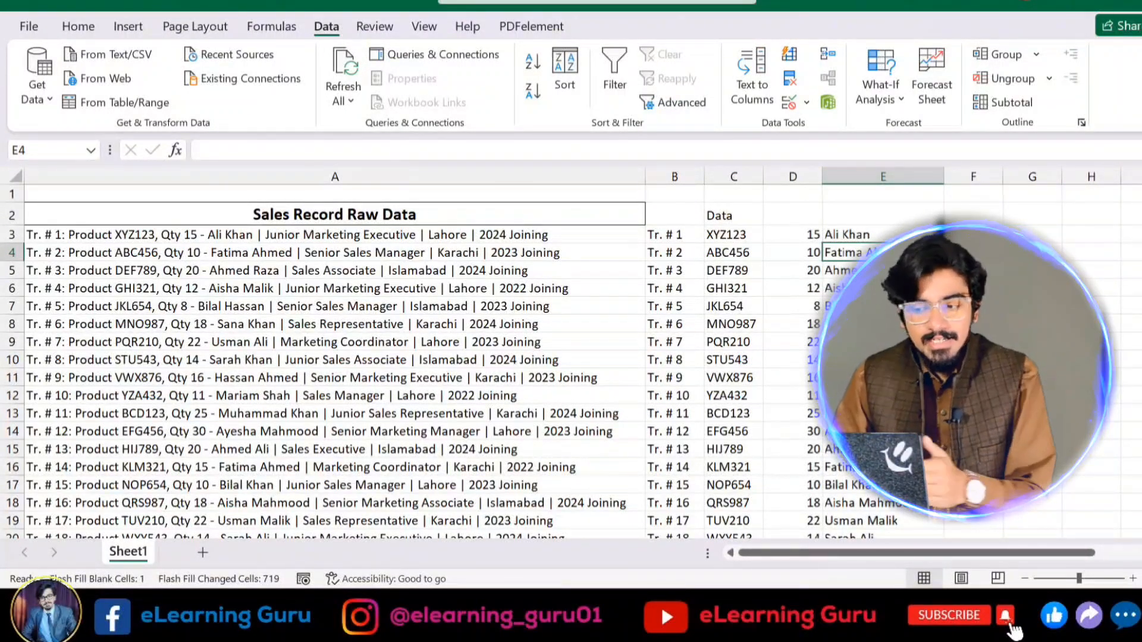
# Flash Fill the job roles down column F from F4, using "Junior Marketing Executive" in F3 as the example.
pyautogui.scroll(-1, 333, 357)
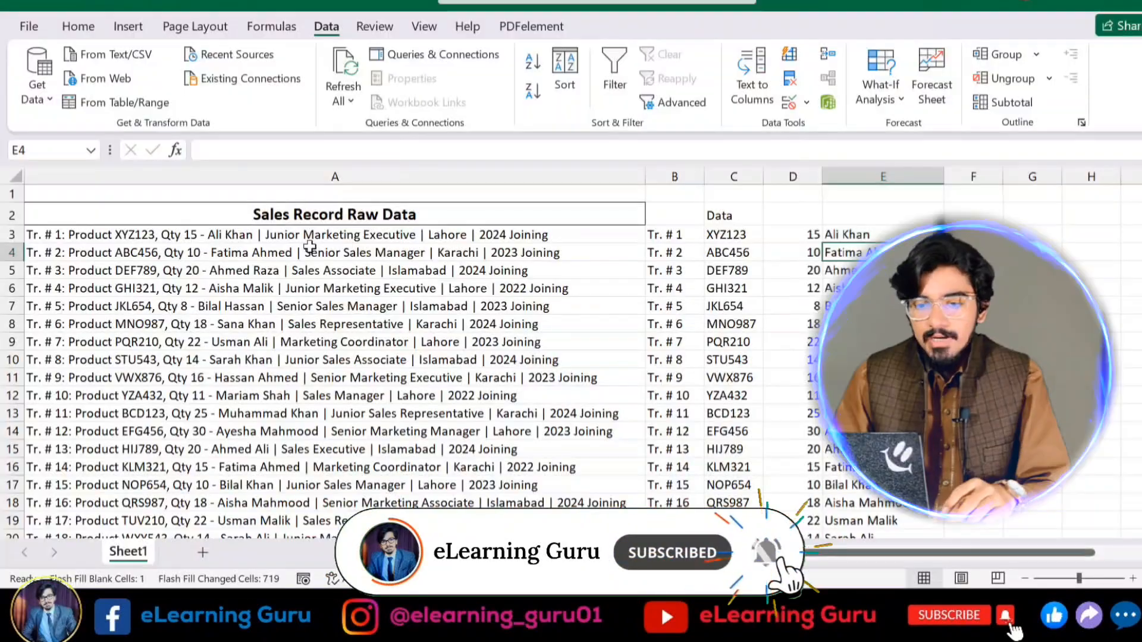
pyautogui.click(294, 235)
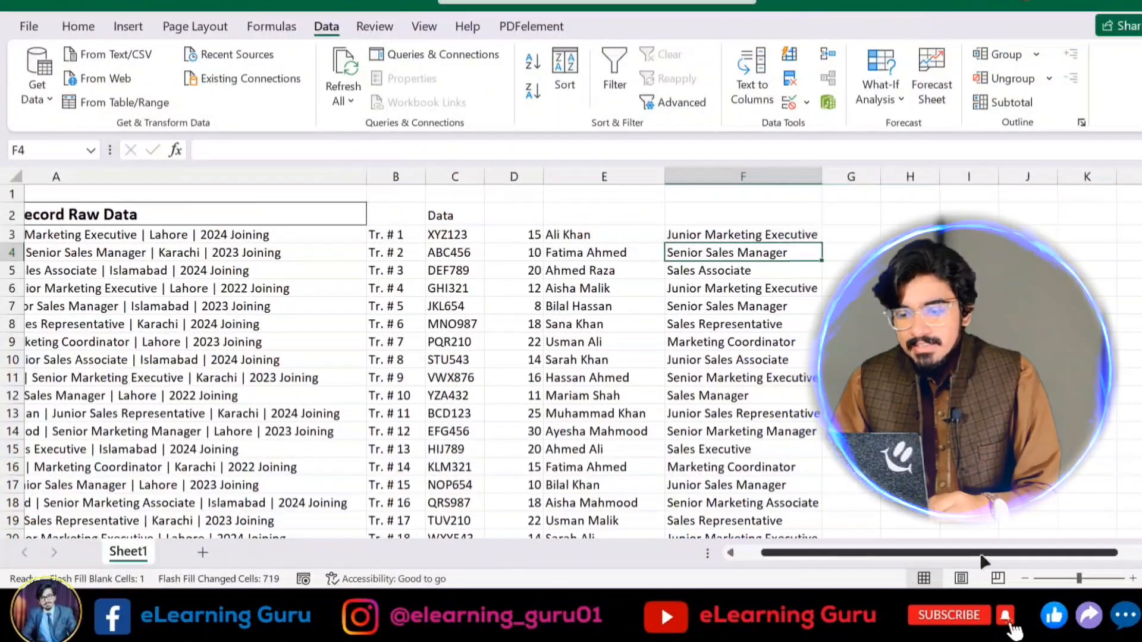
pyautogui.moveTo(1001, 556); pyautogui.dragTo(980, 558)
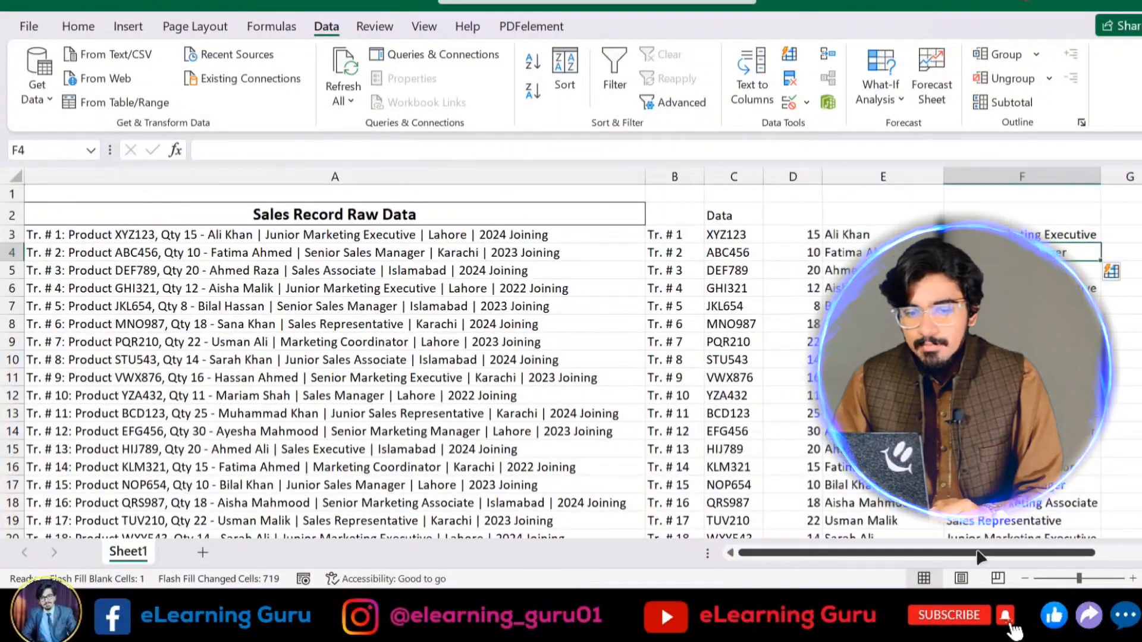
# Extract the cities and joining years from the raw records, and place all the split columns on Sheet2 starting at A3.
pyautogui.click(449, 234)
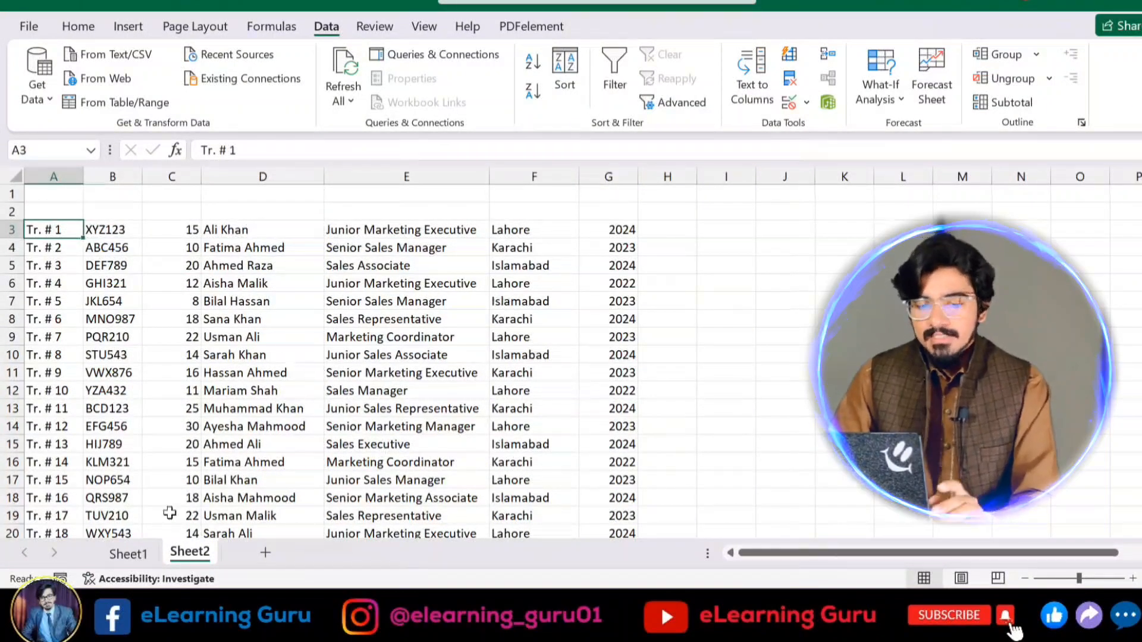
pyautogui.click(128, 554)
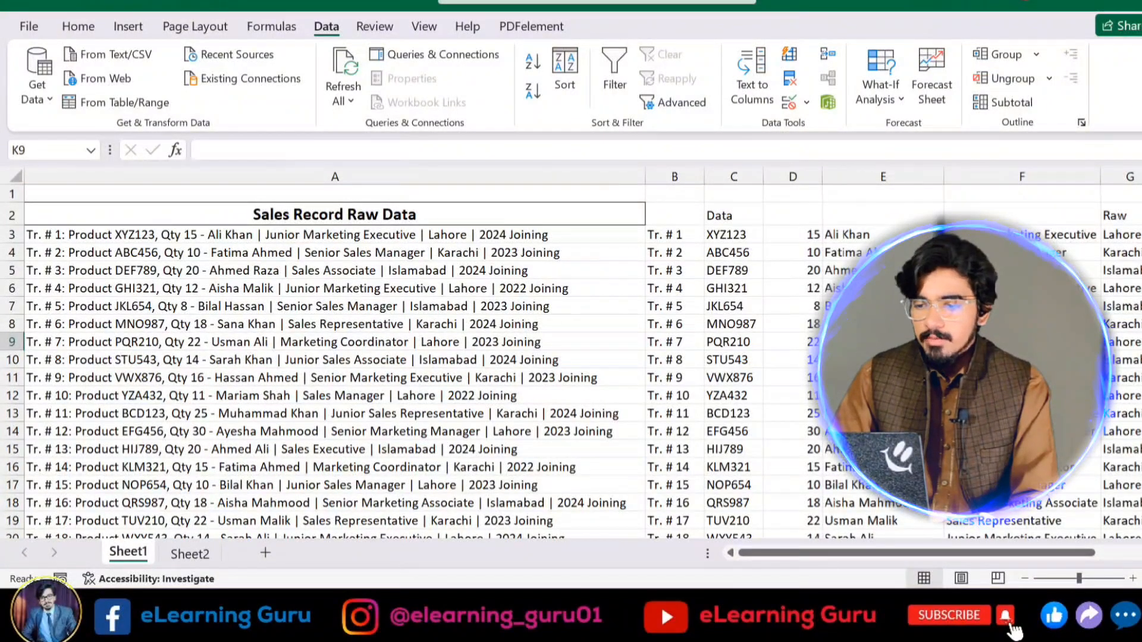
pyautogui.click(190, 554)
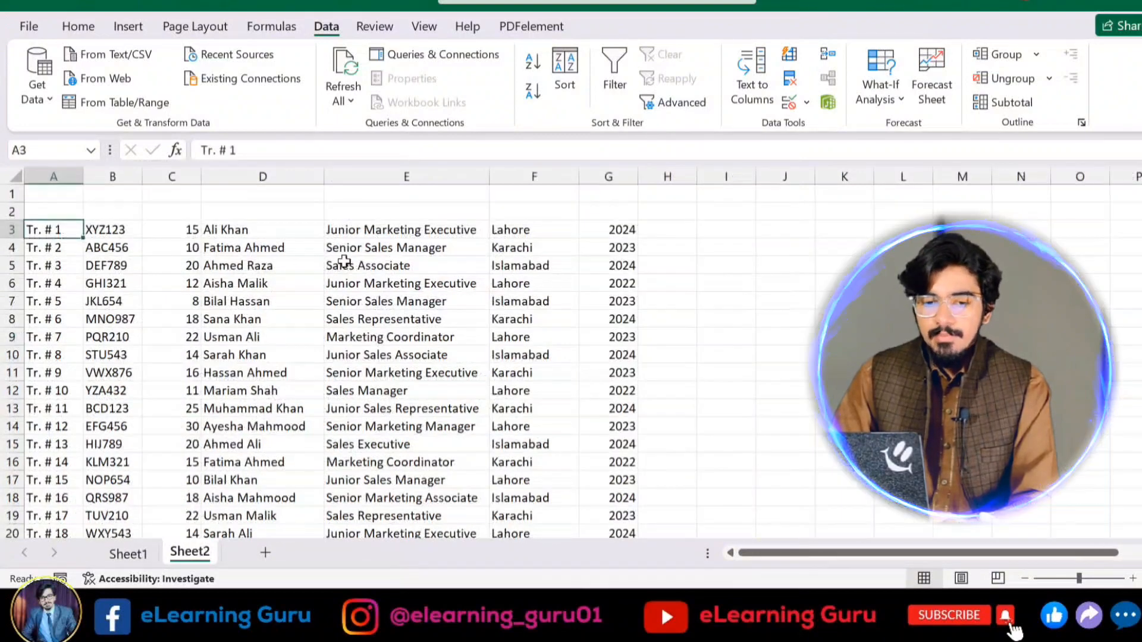
# Paste the yellow header row Tr. #, Code, Qty., Name, Role, City, Joining into A2:G2 on Sheet2.
pyautogui.click(49, 211)
pyautogui.moveTo(49, 211); pyautogui.dragTo(601, 213)
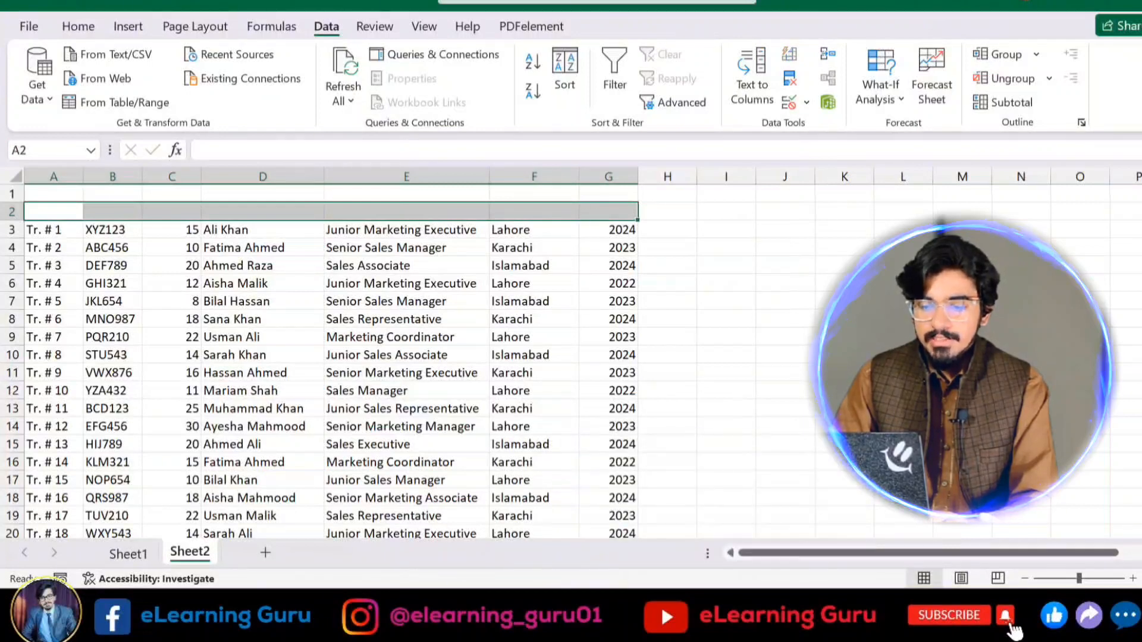
pyautogui.moveTo(711, 613)
pyautogui.click(659, 543)
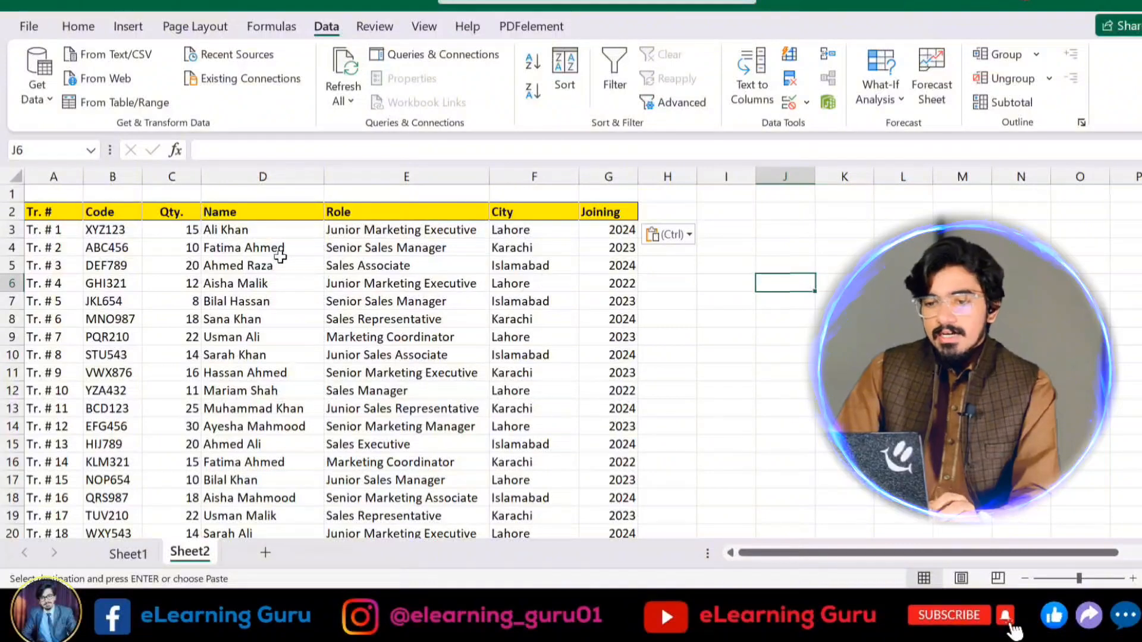
# Convert A2:G722 on Sheet2 into a table with headers, undoing and redoing the conversion once.
pyautogui.moveTo(53, 211); pyautogui.dragTo(615, 567)
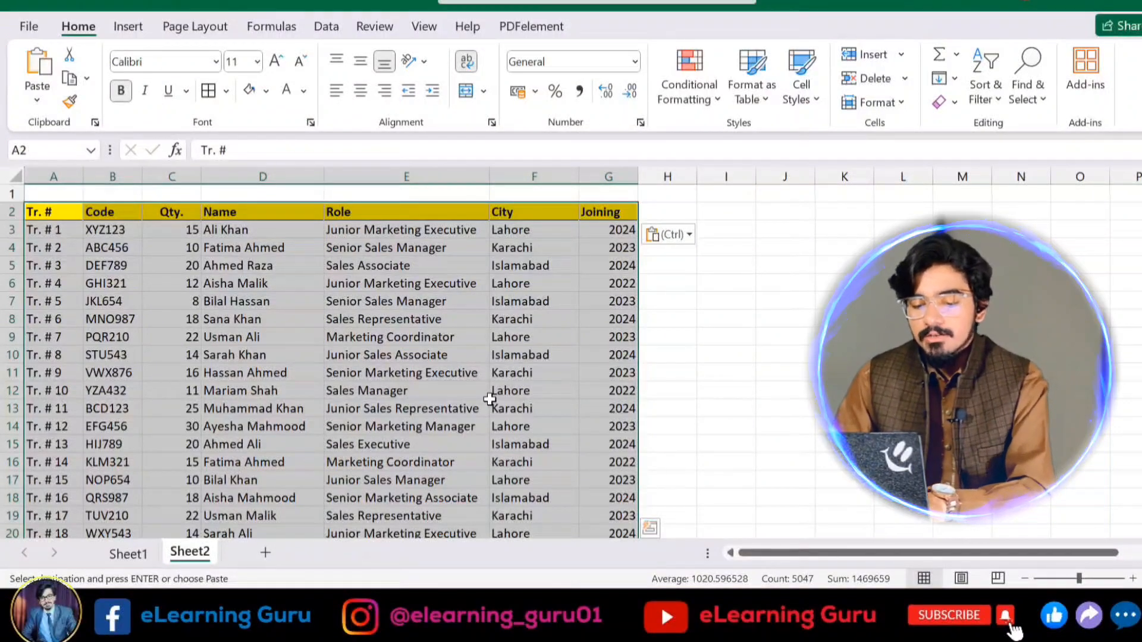
pyautogui.hotkey('ctrl', 't')
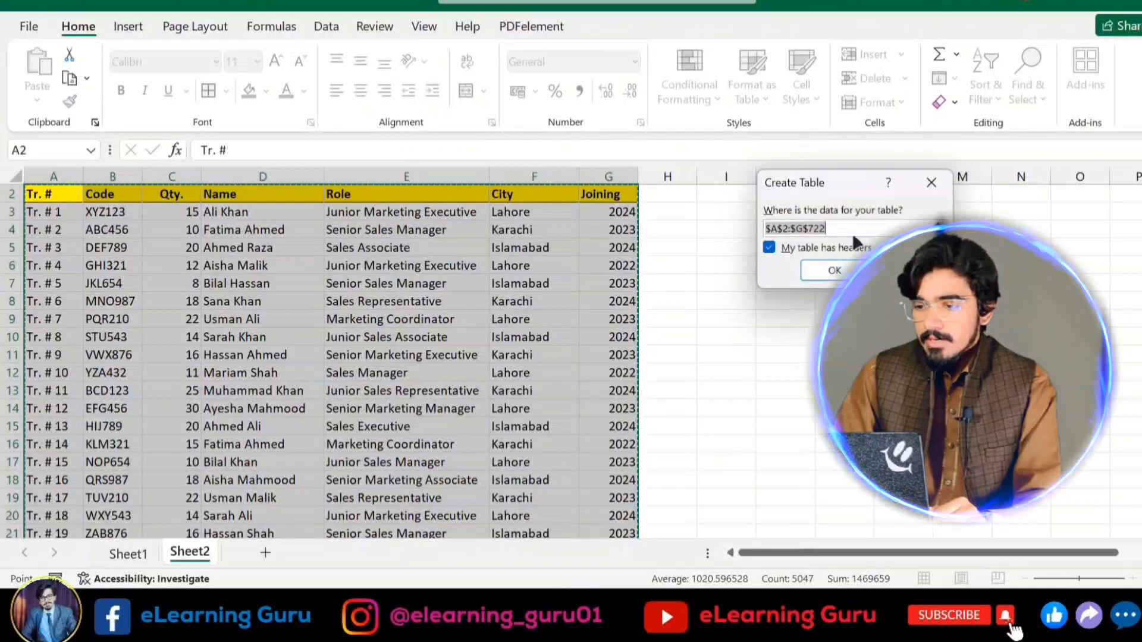
pyautogui.click(830, 271)
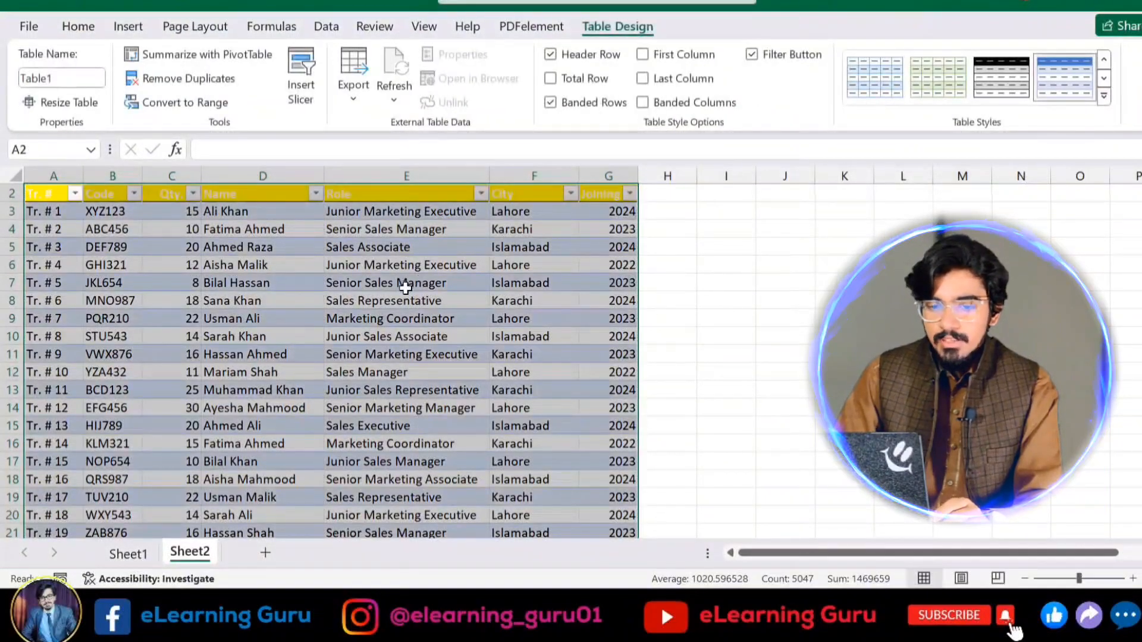
pyautogui.click(703, 343)
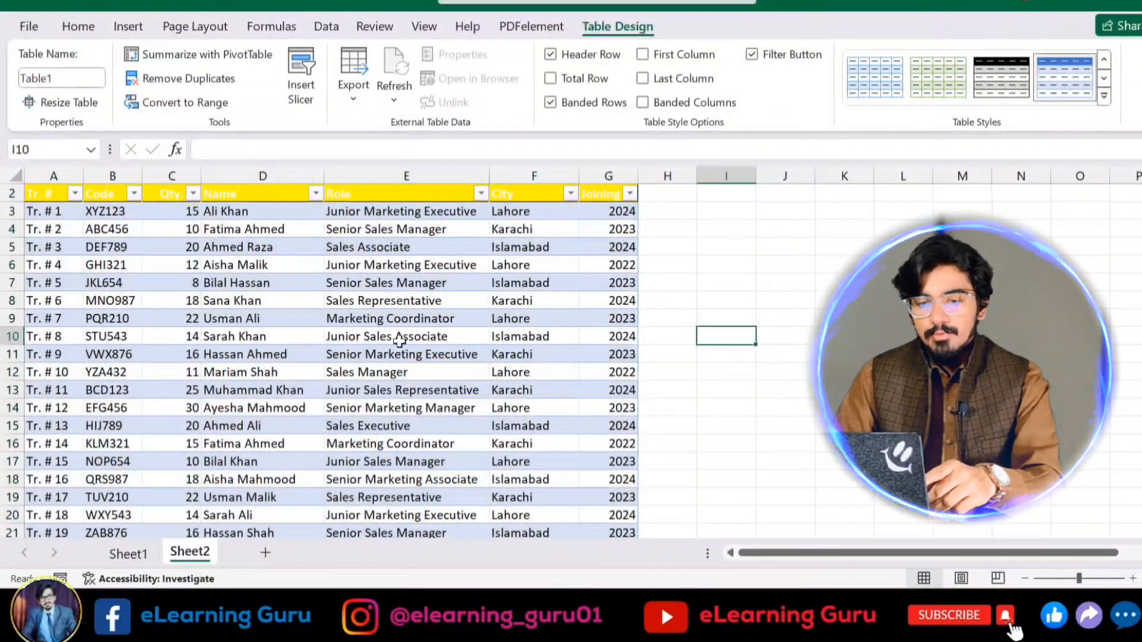
pyautogui.hotkey('ctrl', 'z')
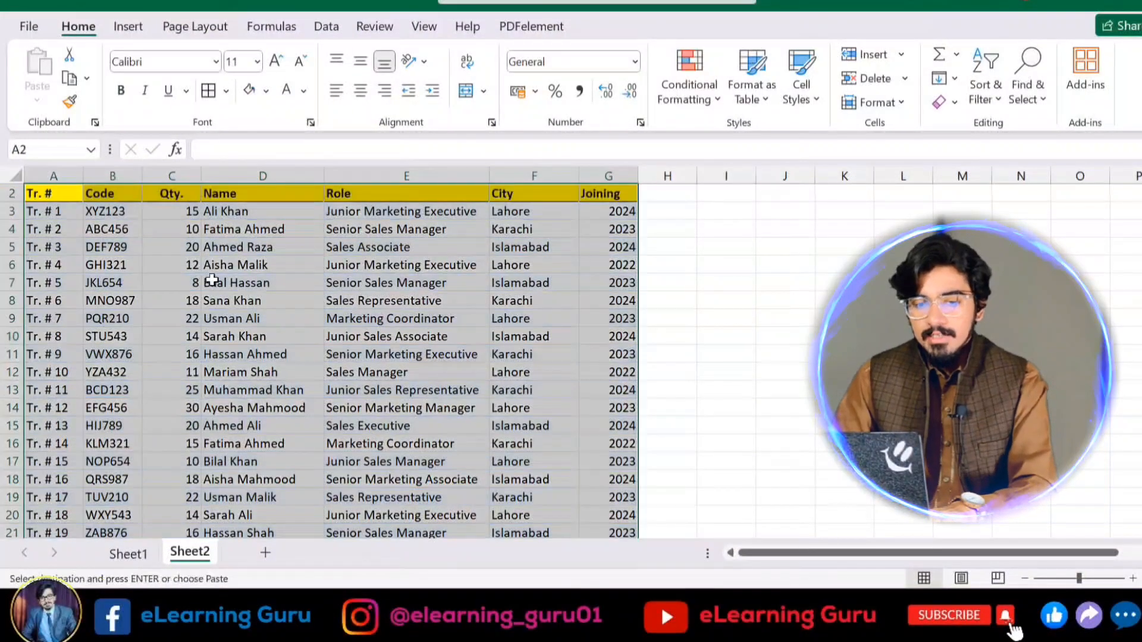
pyautogui.hotkey('ctrl', 'y')
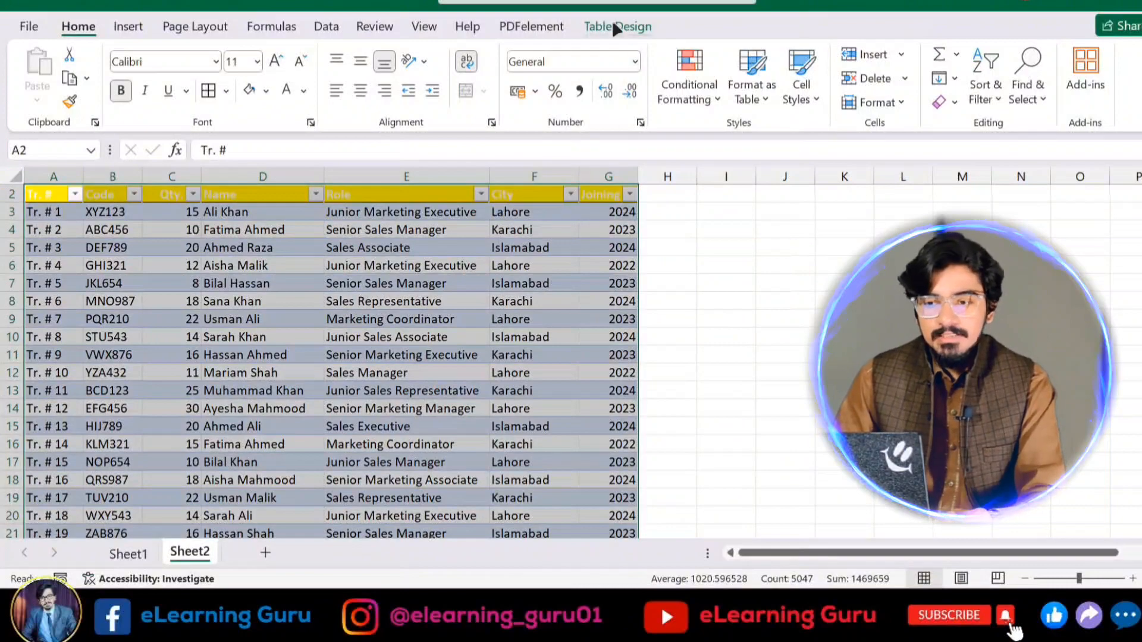
# Apply the light blue banded style with thin borders to the sales table on Sheet2.
pyautogui.click(626, 27)
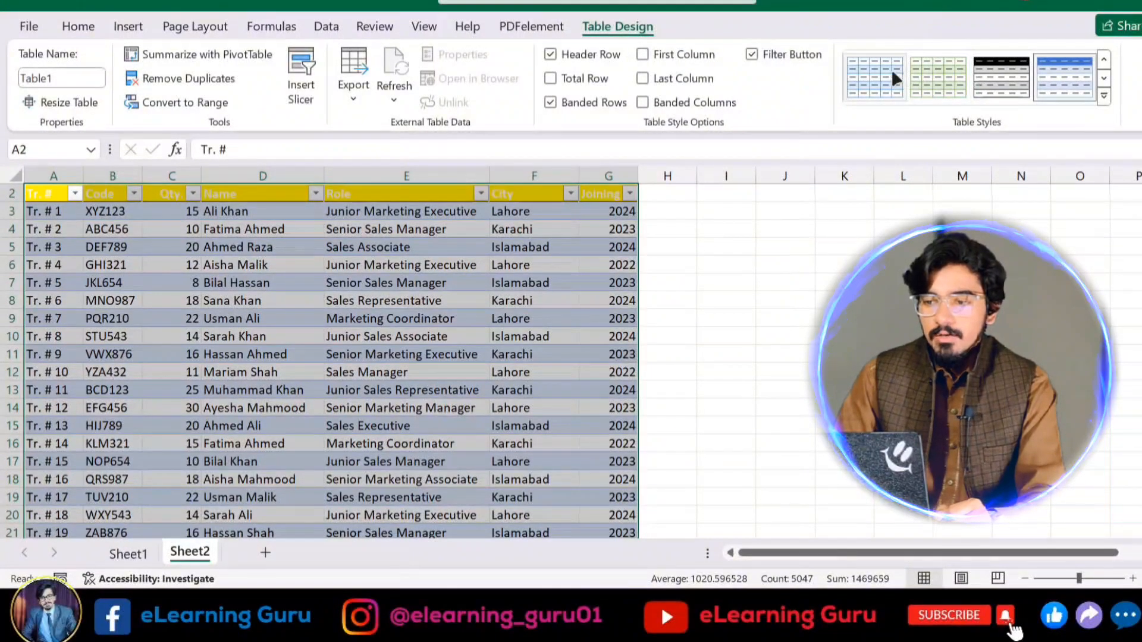
pyautogui.click(891, 72)
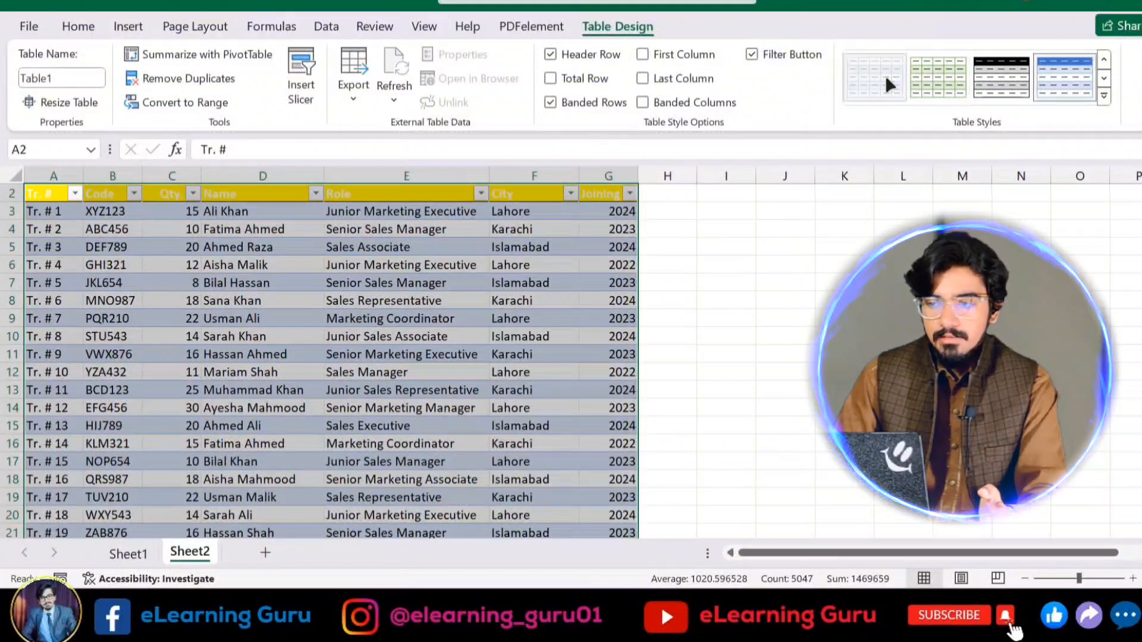
pyautogui.click(687, 334)
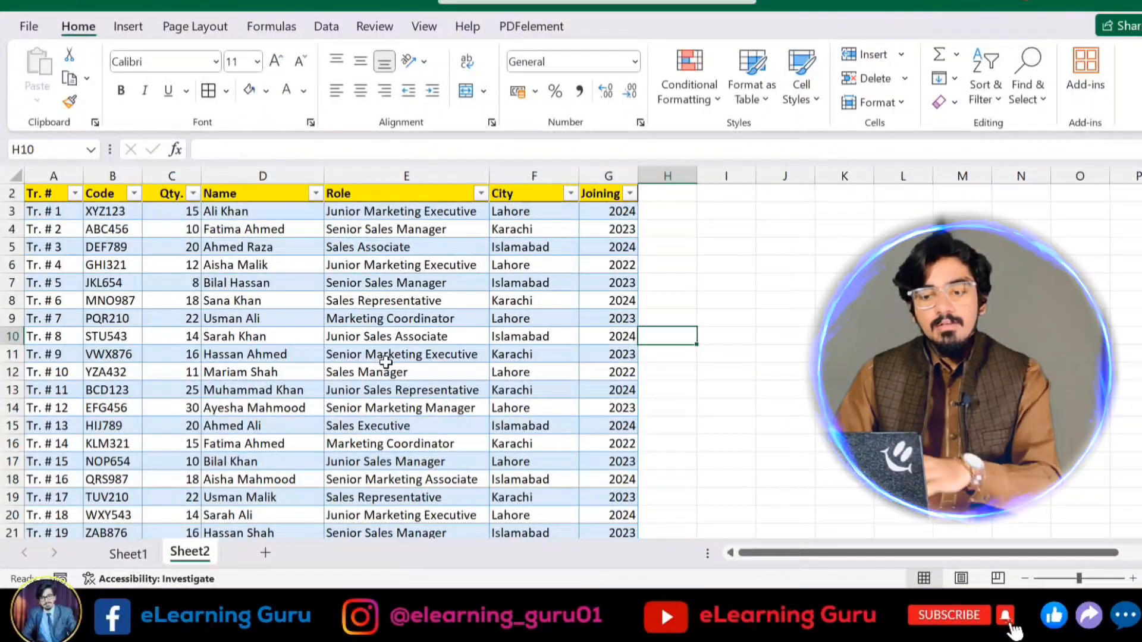
# Compare the structured table on Sheet2 with the raw sales records in column A of Sheet1.
pyautogui.scroll(-1, 262, 380)
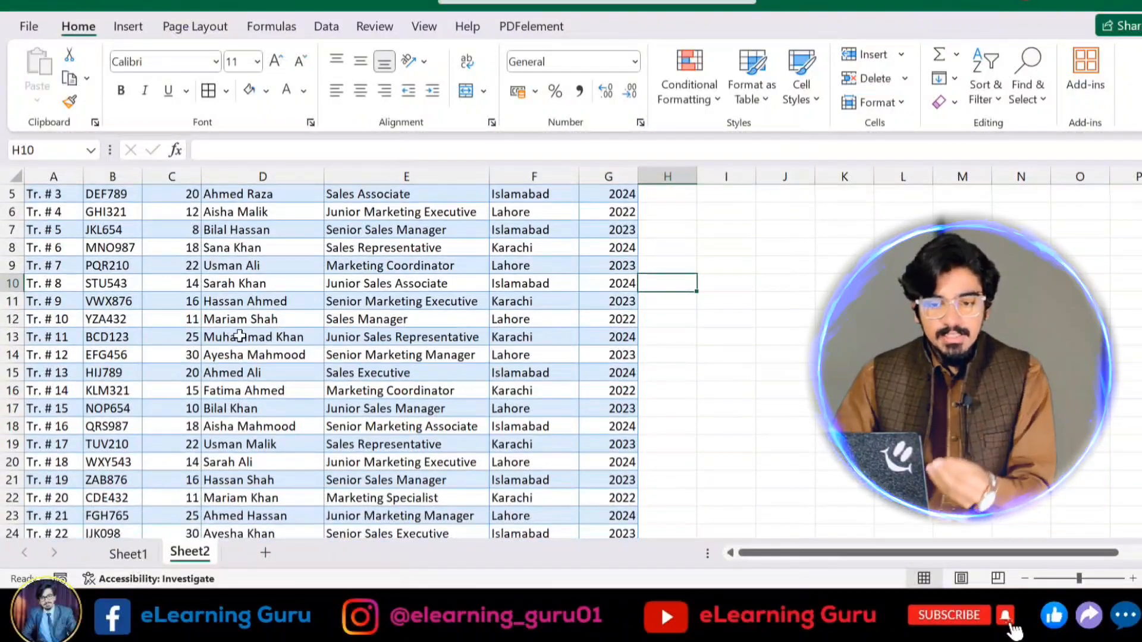
pyautogui.scroll(2, 237, 334)
pyautogui.click(132, 558)
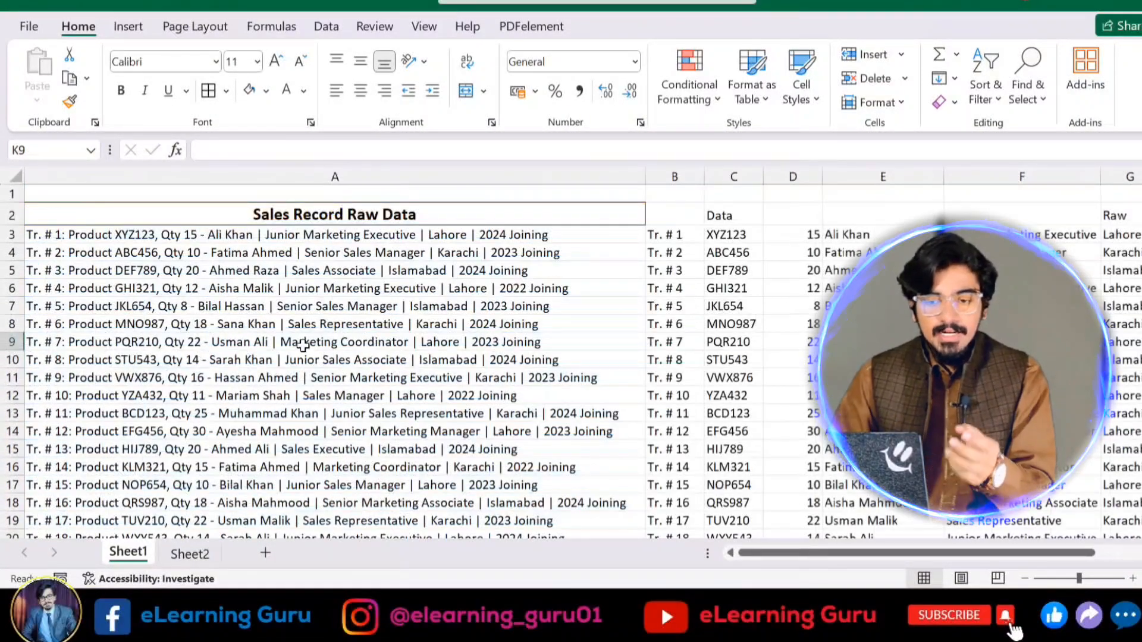
pyautogui.scroll(-3, 303, 345)
pyautogui.scroll(2, 254, 359)
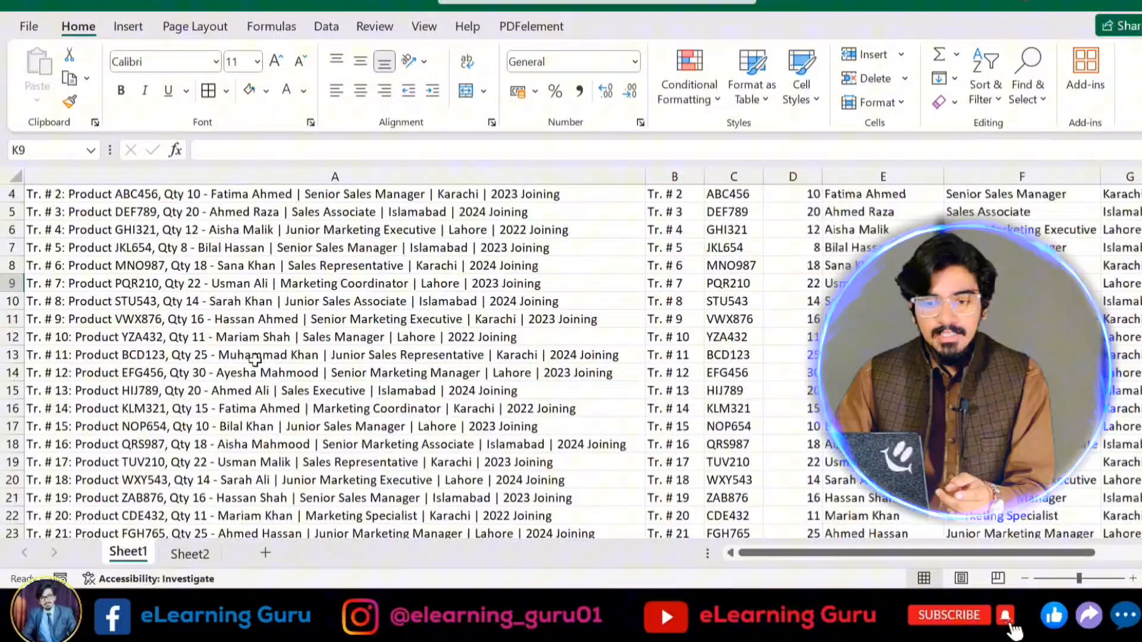
pyautogui.click(201, 552)
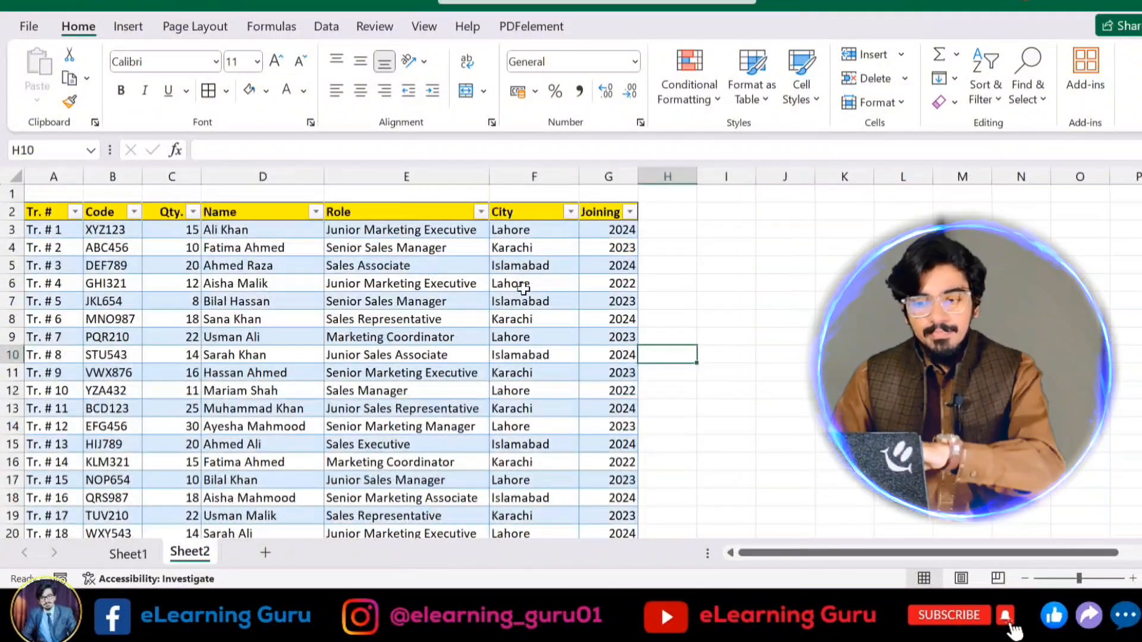
pyautogui.scroll(-1, 559, 244)
pyautogui.scroll(1, 595, 249)
pyautogui.click(619, 231)
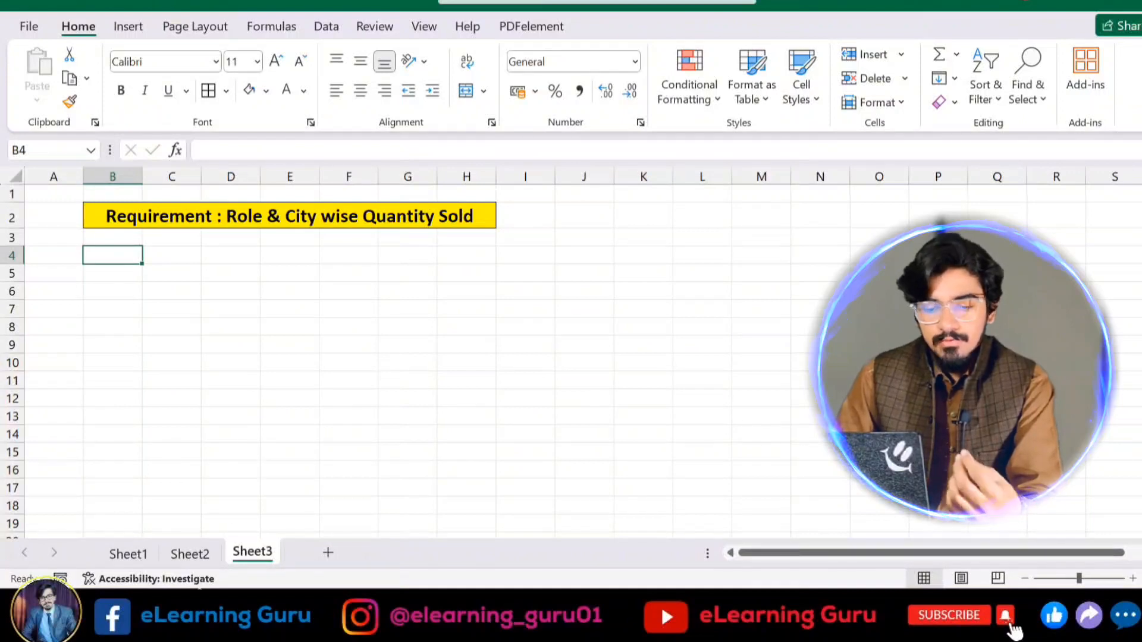
# Insert a PivotTable based on Table1, placed on the existing Sheet3 at cell B5.
pyautogui.click(201, 559)
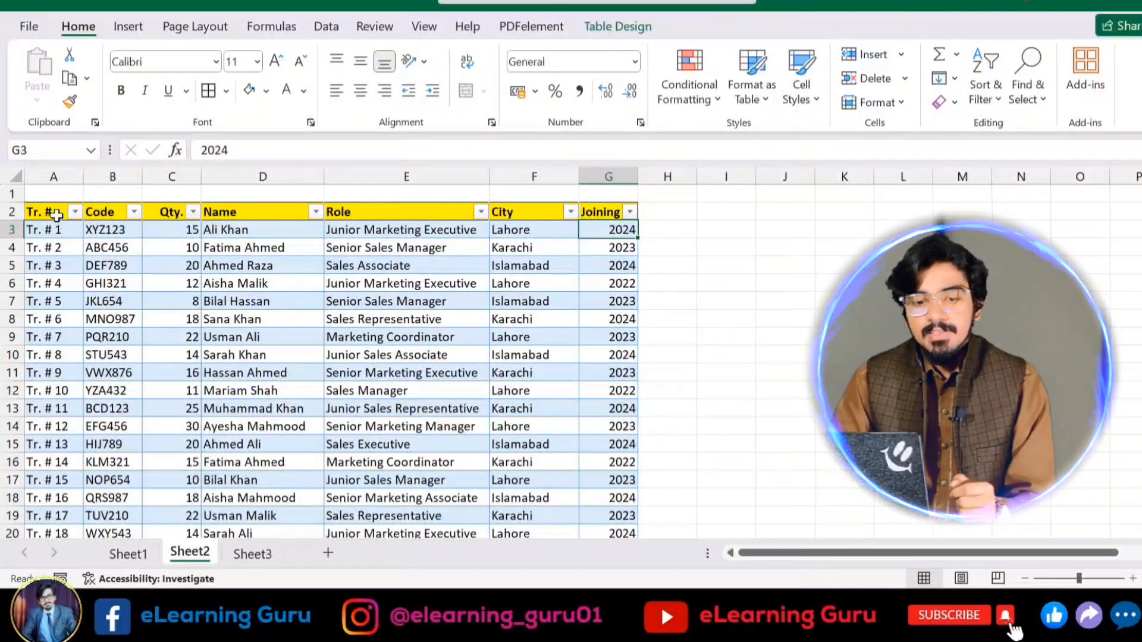
pyautogui.click(75, 219)
pyautogui.moveTo(76, 221); pyautogui.dragTo(619, 476)
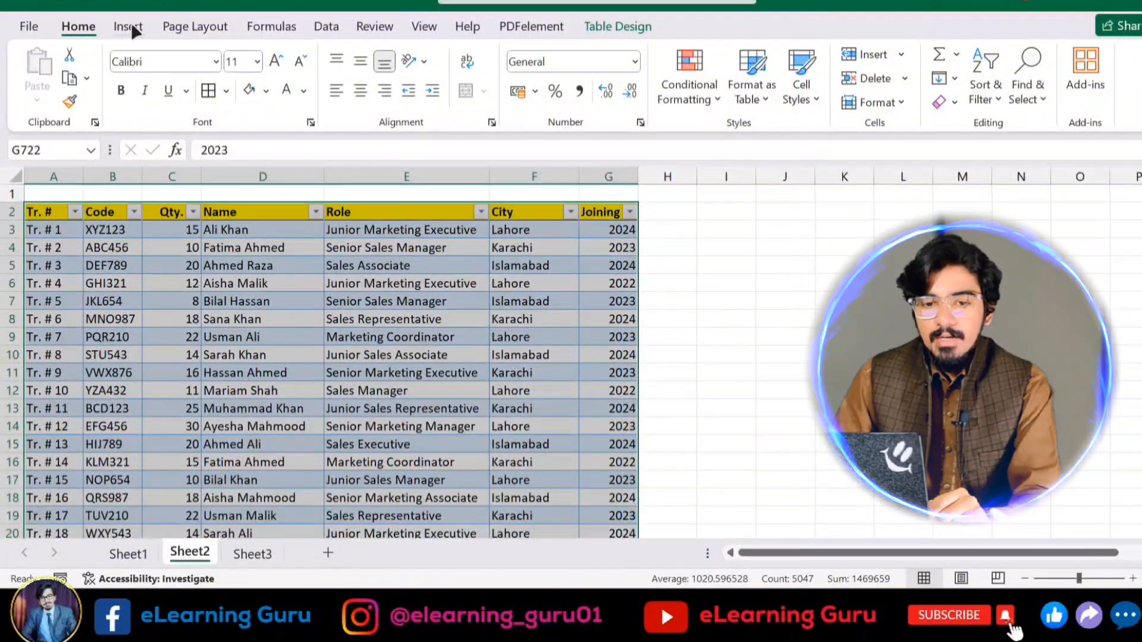
pyautogui.click(133, 29)
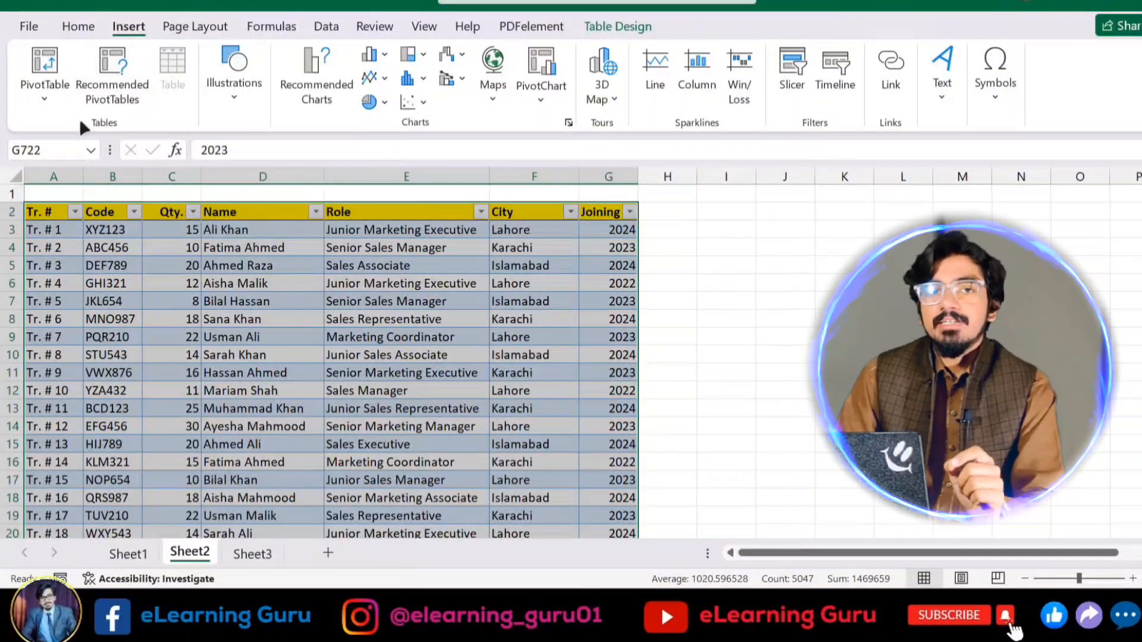
pyautogui.click(42, 62)
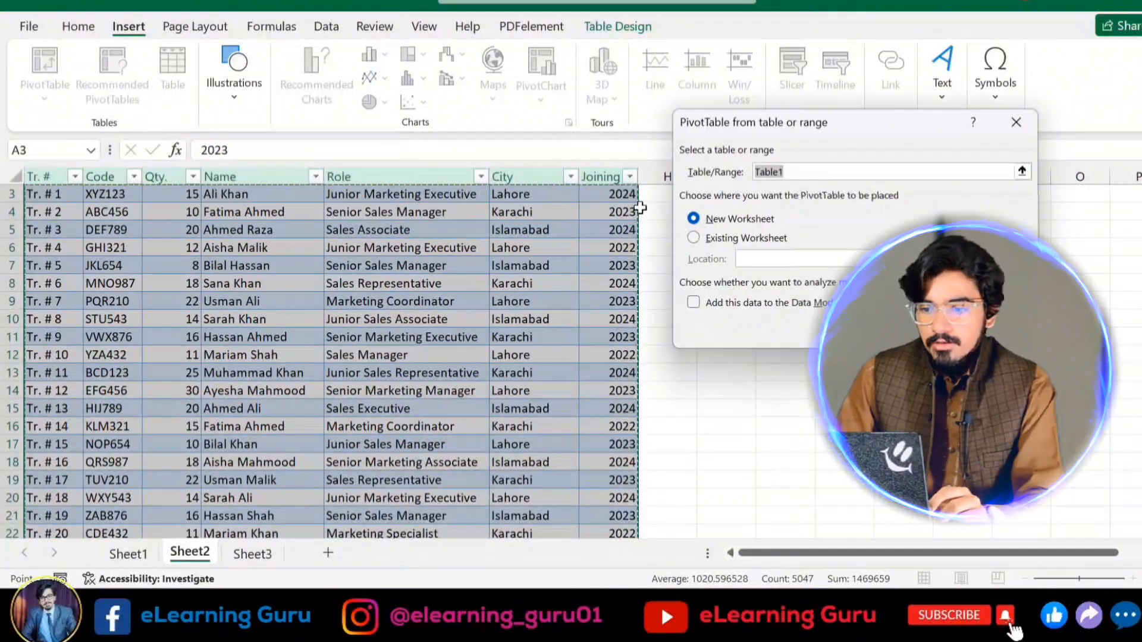
pyautogui.click(714, 235)
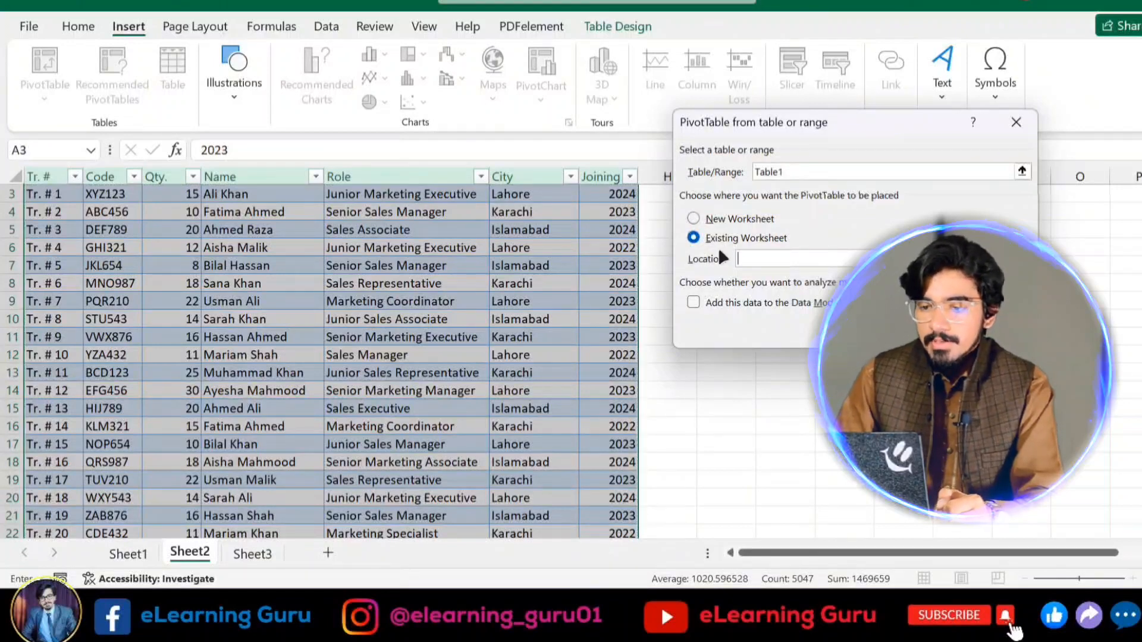
pyautogui.click(251, 554)
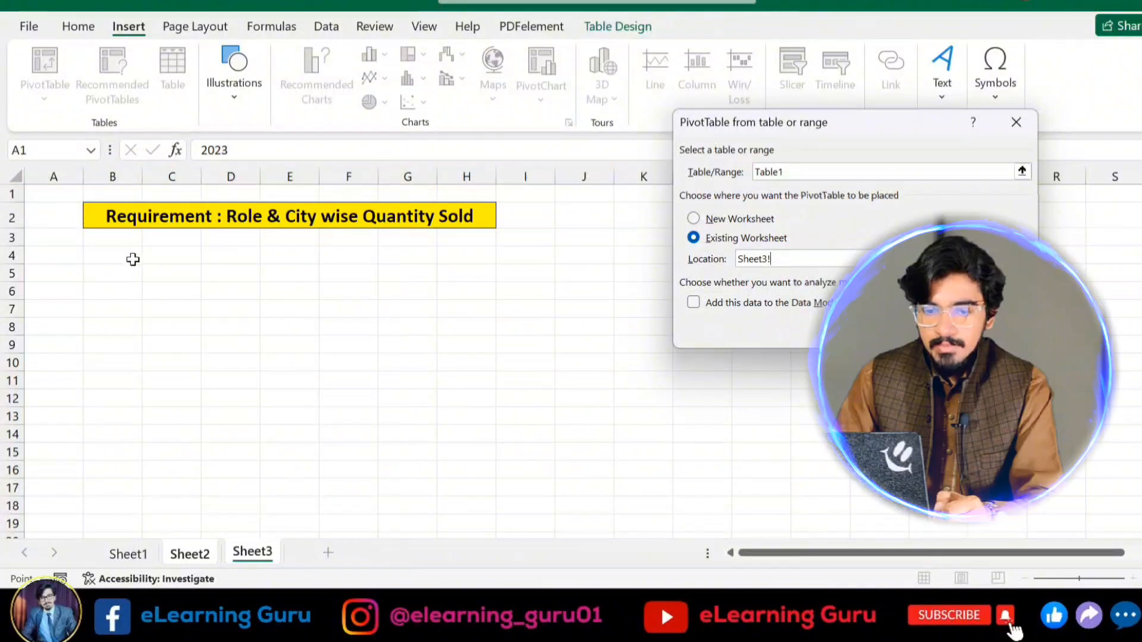
pyautogui.click(107, 278)
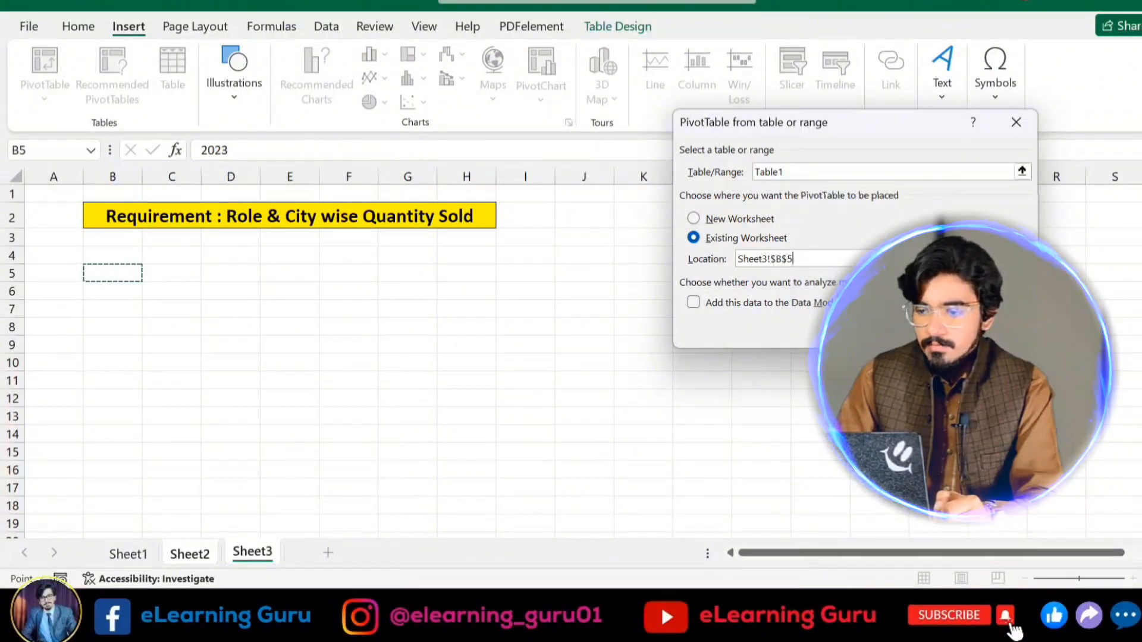
pyautogui.click(932, 330)
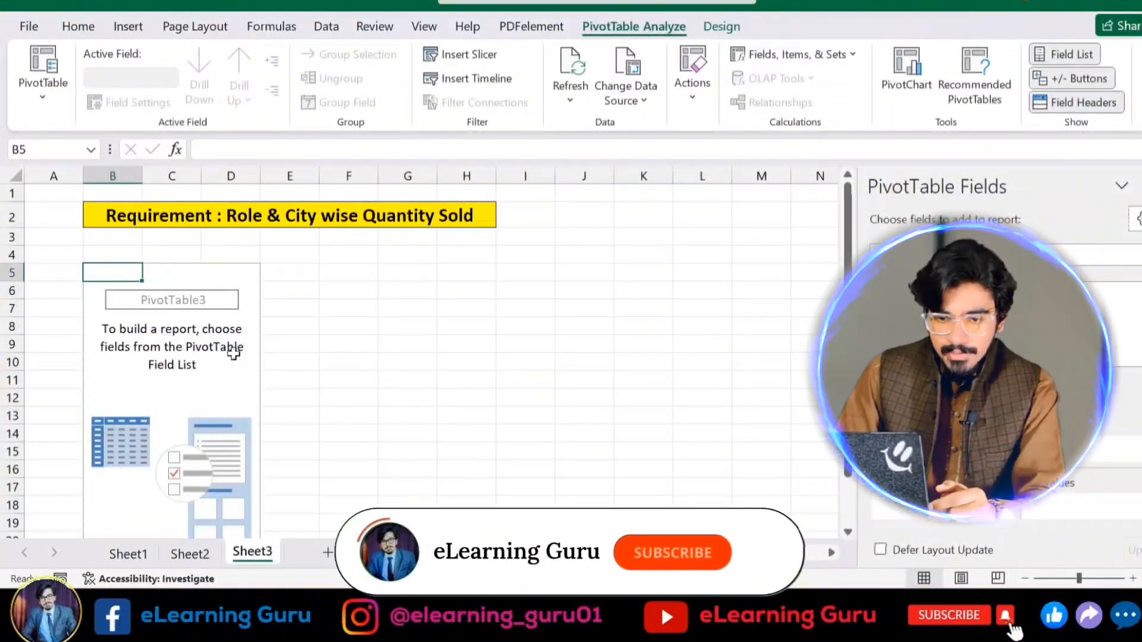
# Lay out the PivotTable with City as columns, Role as rows and the sum of Qty. as values.
pyautogui.scroll(-2, 248, 365)
pyautogui.scroll(2, 249, 366)
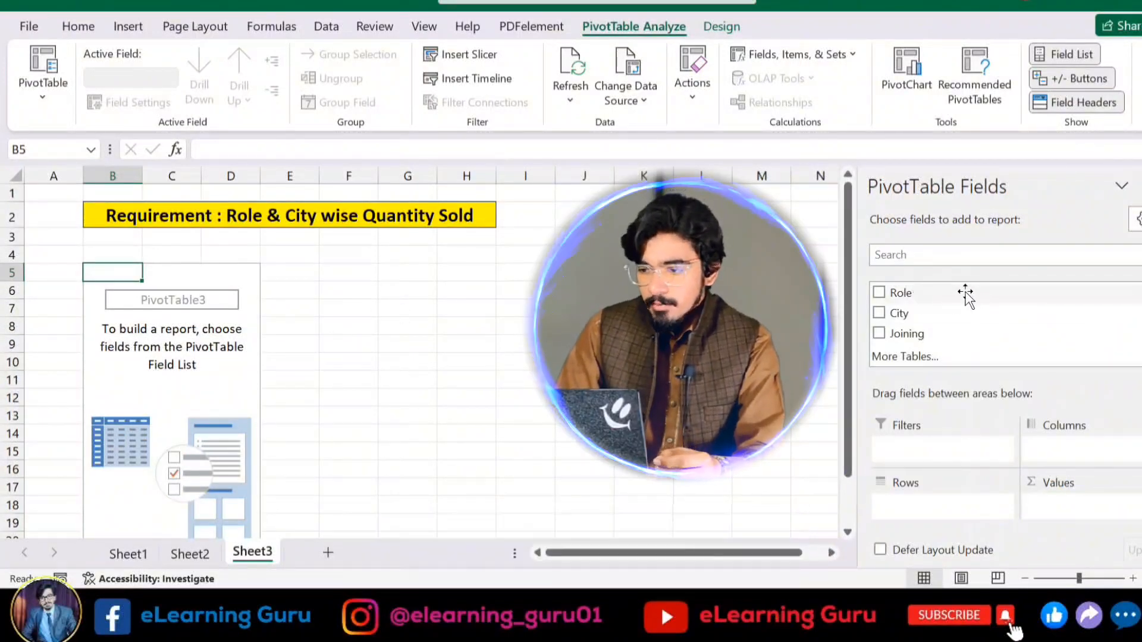
pyautogui.scroll(3, 973, 307)
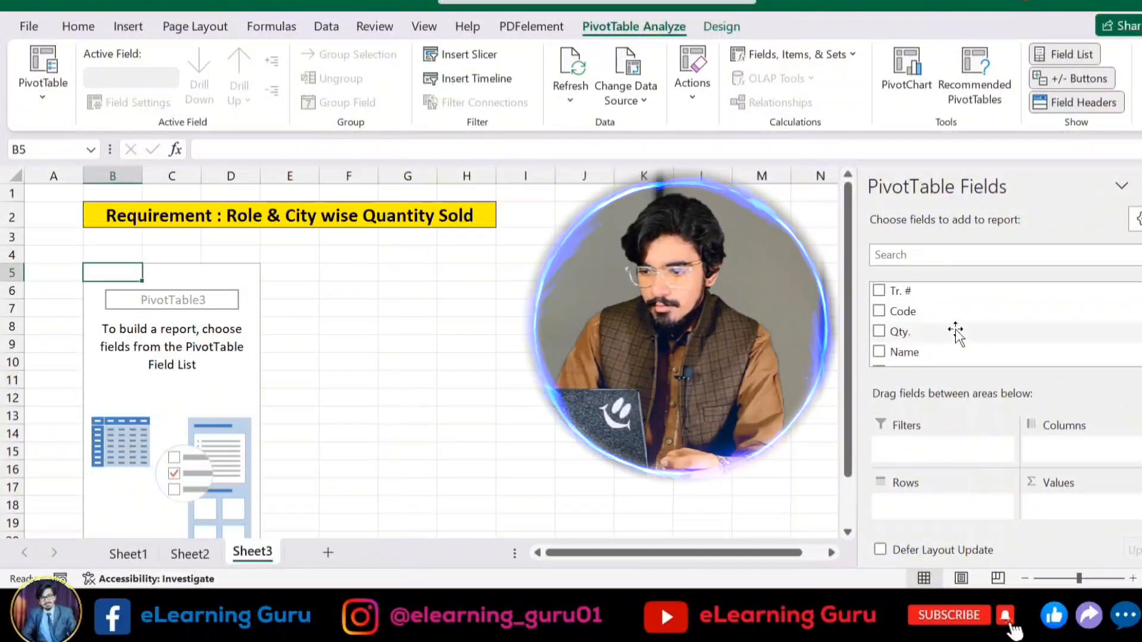
pyautogui.scroll(-3, 946, 309)
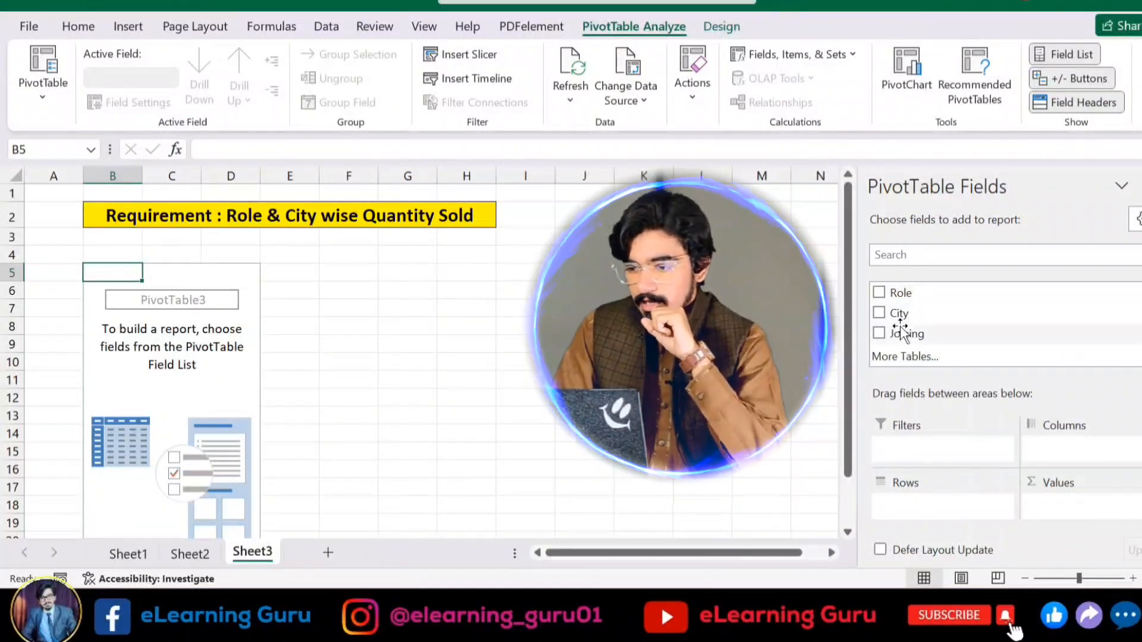
pyautogui.moveTo(901, 314); pyautogui.dragTo(925, 339)
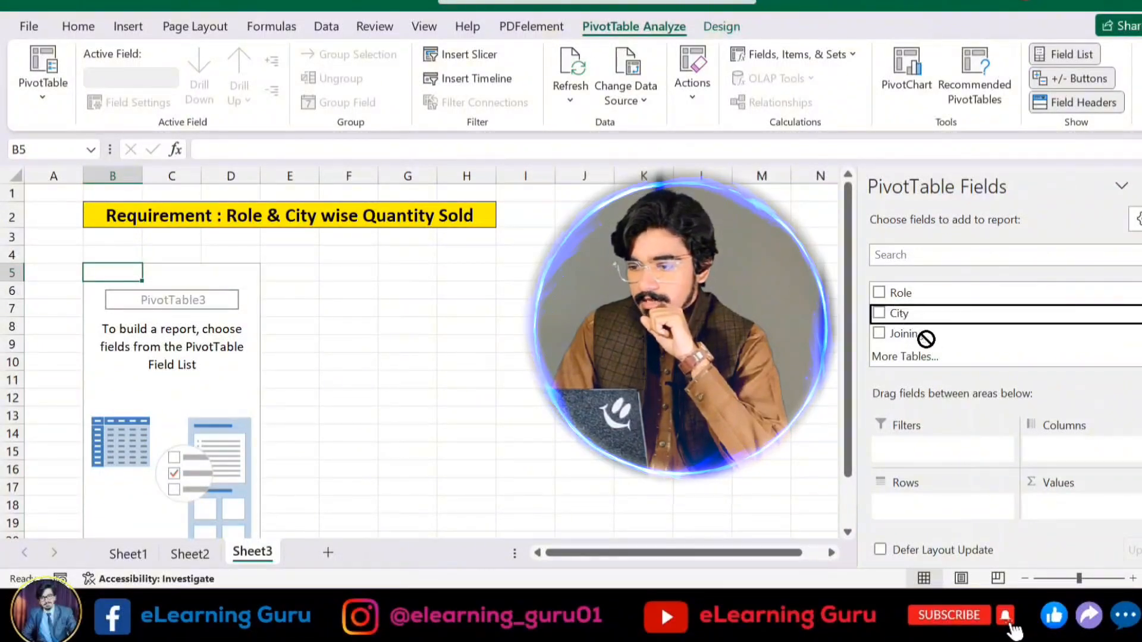
pyautogui.moveTo(991, 415); pyautogui.dragTo(1050, 453)
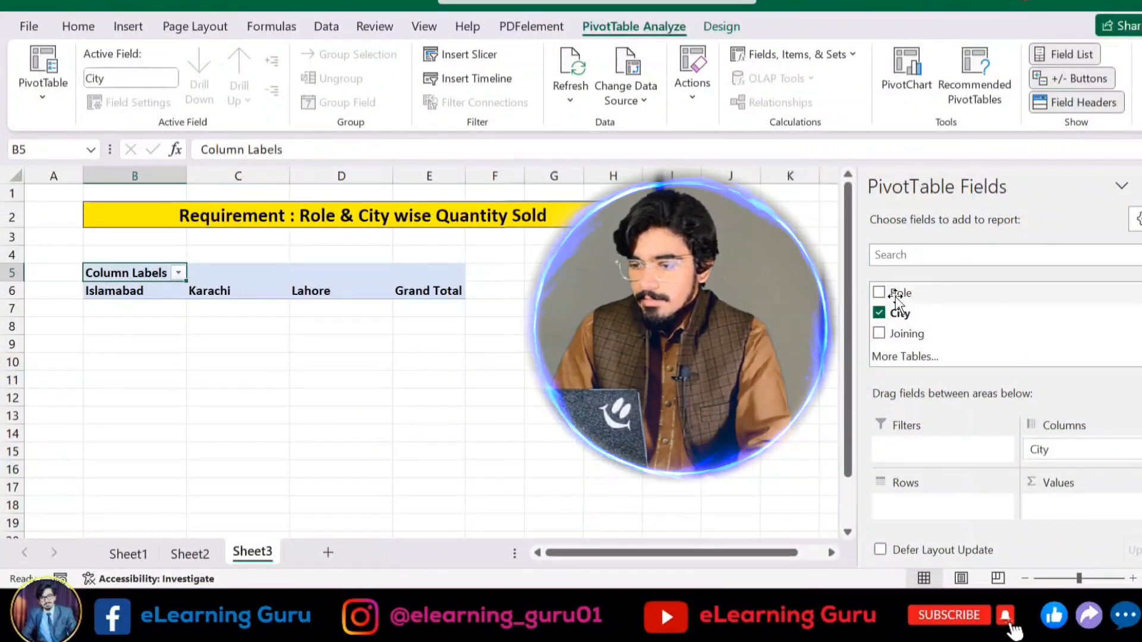
pyautogui.moveTo(902, 299); pyautogui.dragTo(919, 501)
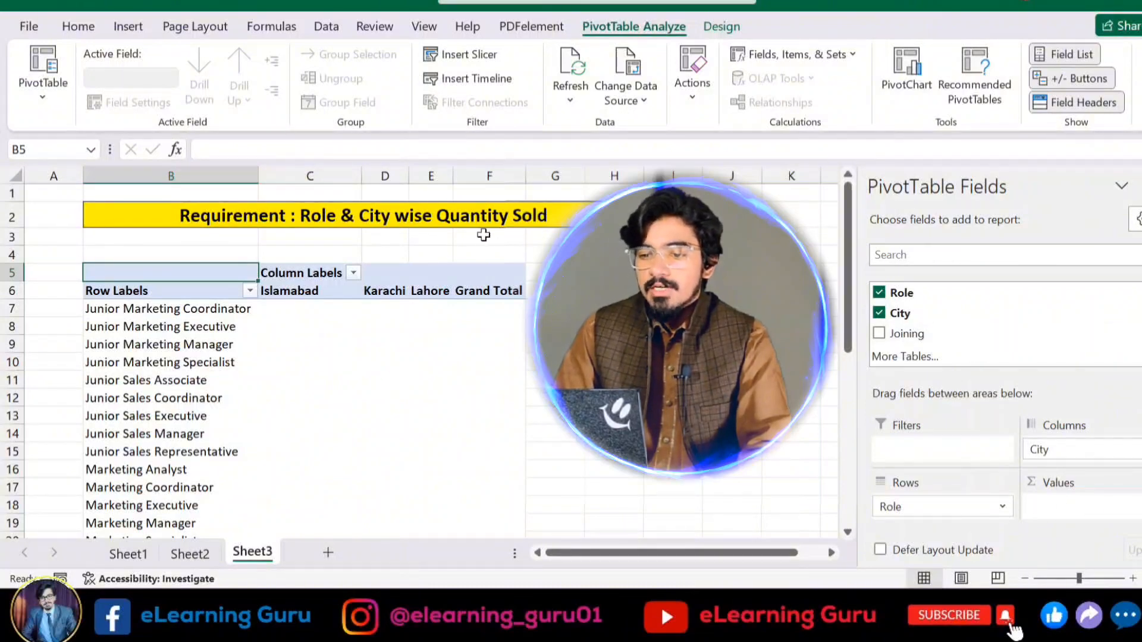
pyautogui.scroll(4, 1008, 350)
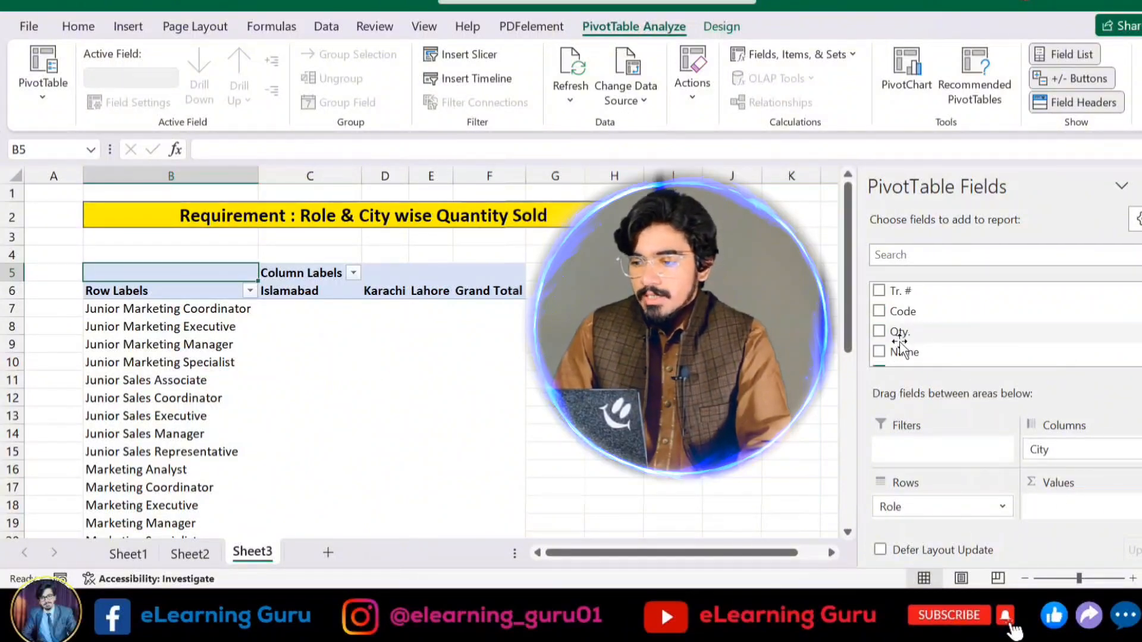
pyautogui.moveTo(899, 331); pyautogui.dragTo(1075, 510)
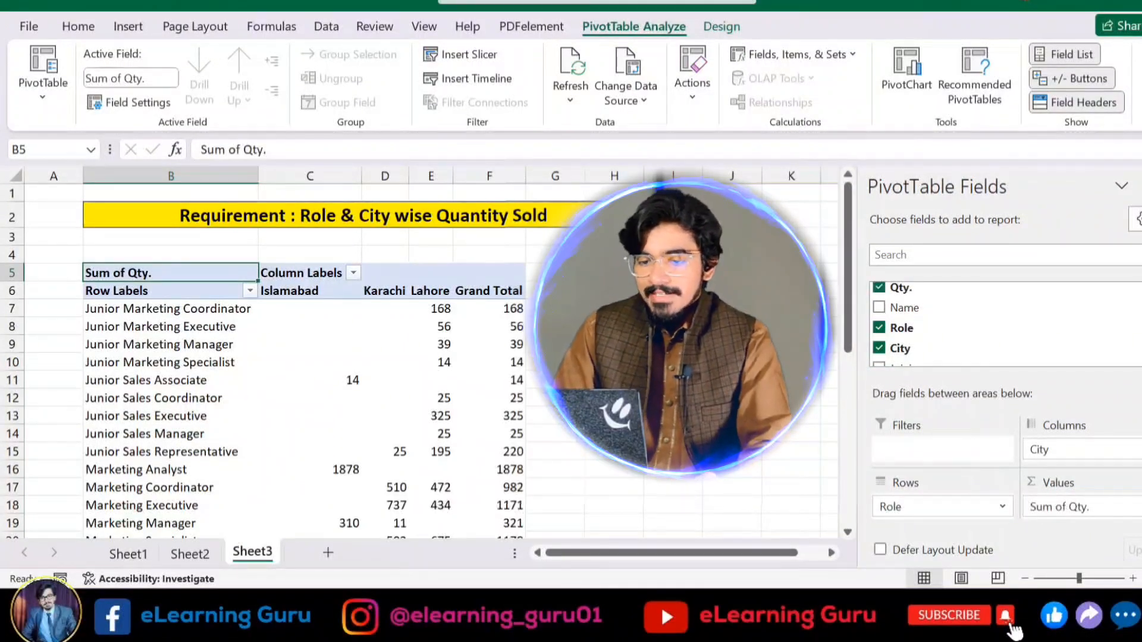
# Review the role and city quantities down to the Grand Total row, and close the PivotTable field list.
pyautogui.scroll(-8, 498, 373)
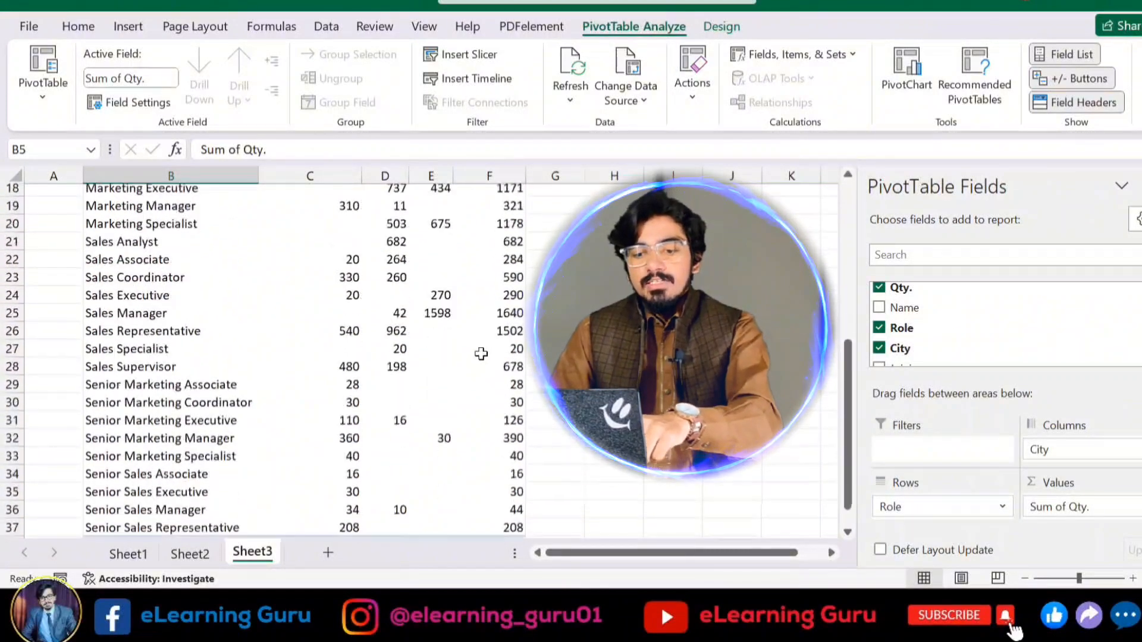
pyautogui.scroll(5, 493, 349)
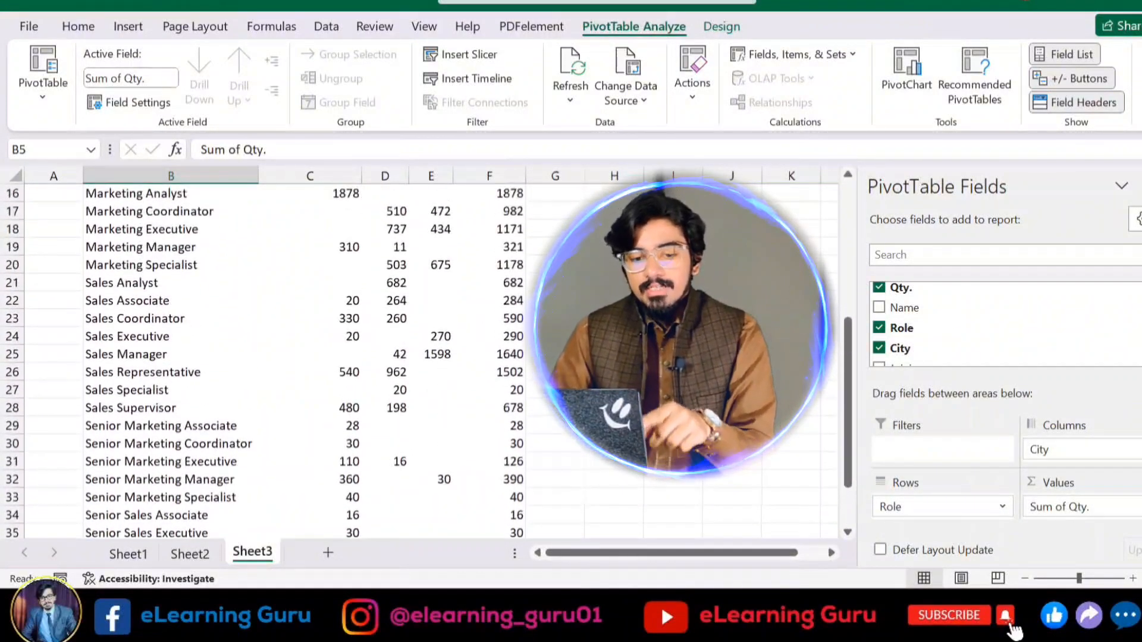
pyautogui.scroll(3, 426, 364)
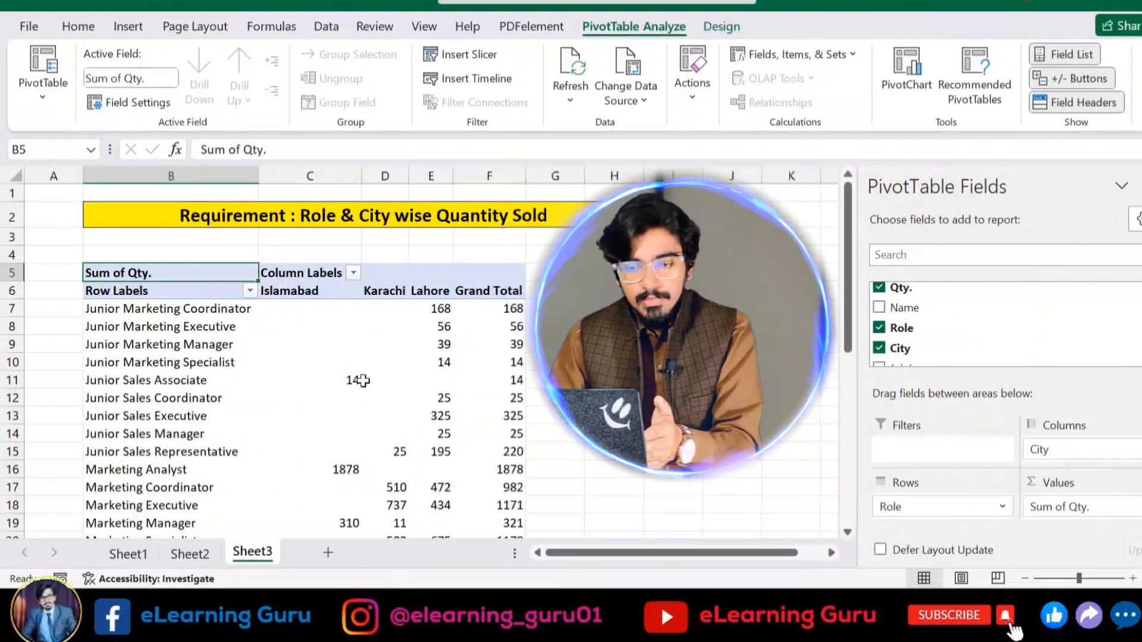
pyautogui.scroll(-7, 363, 380)
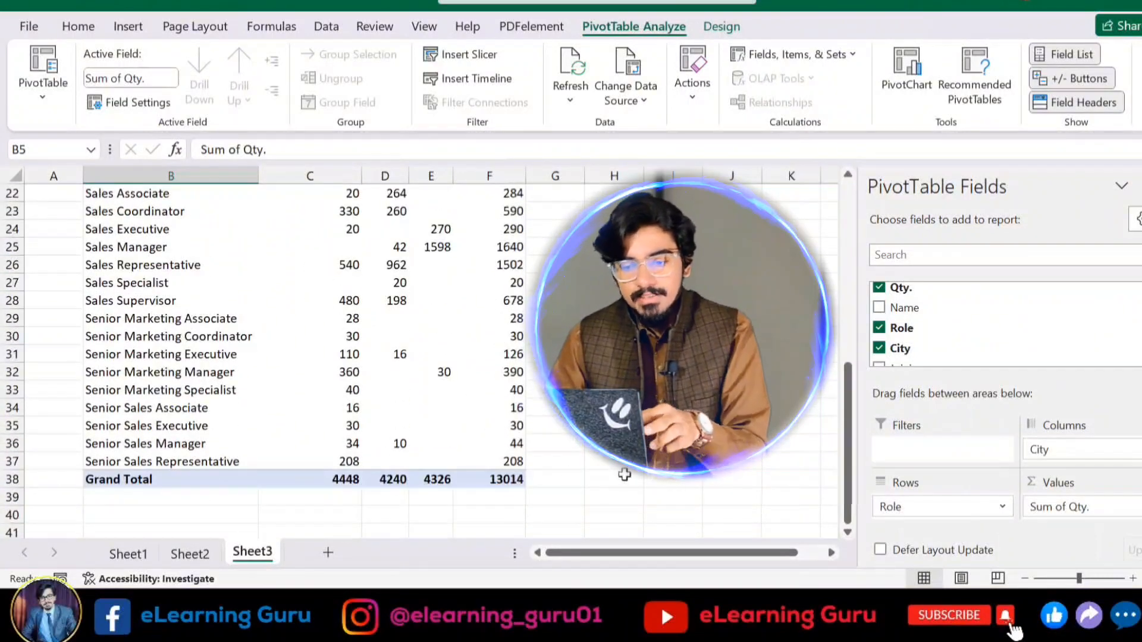
pyautogui.click(1140, 186)
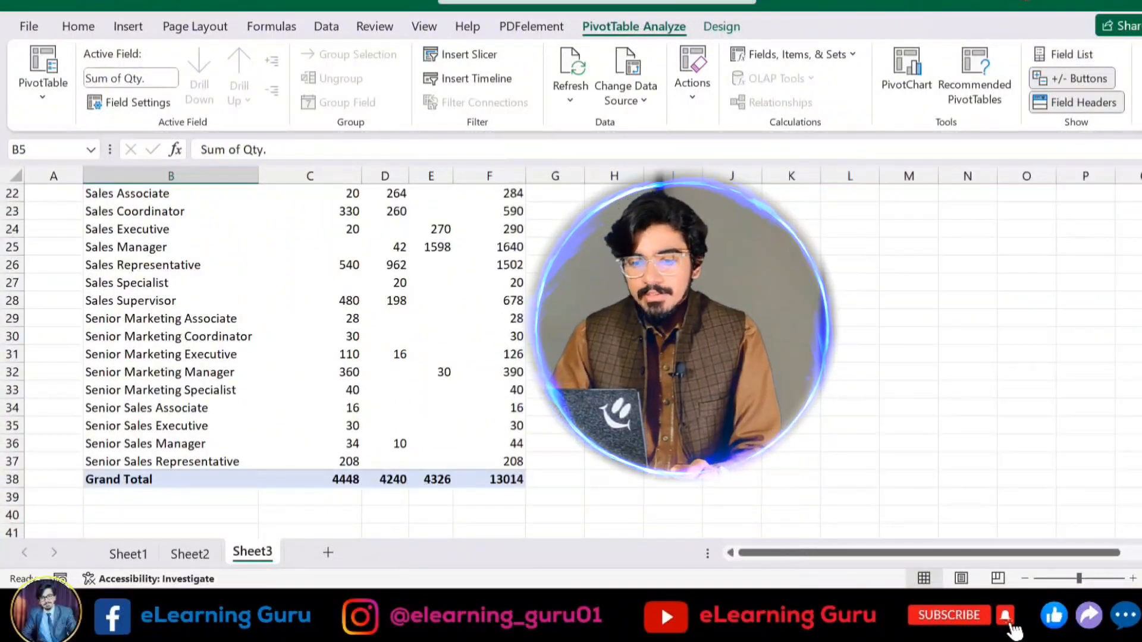
pyautogui.scroll(7, 571, 360)
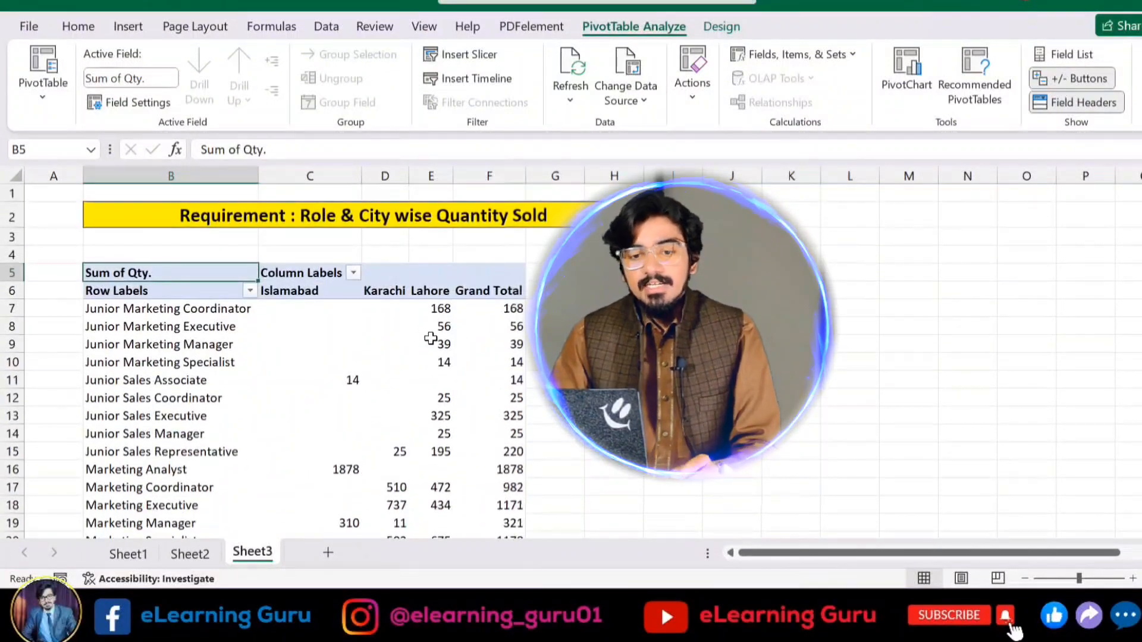
# Insert a Clustered Column PivotChart from the role and city quantity PivotTable on Sheet3.
pyautogui.moveTo(430, 337)
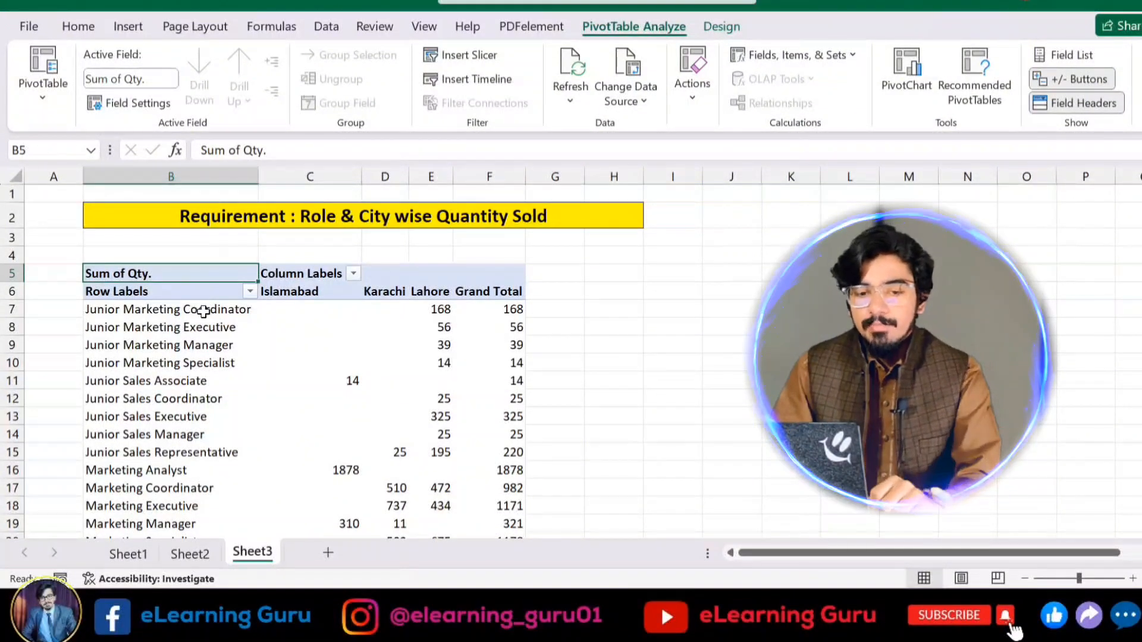
pyautogui.click(298, 365)
pyautogui.click(196, 365)
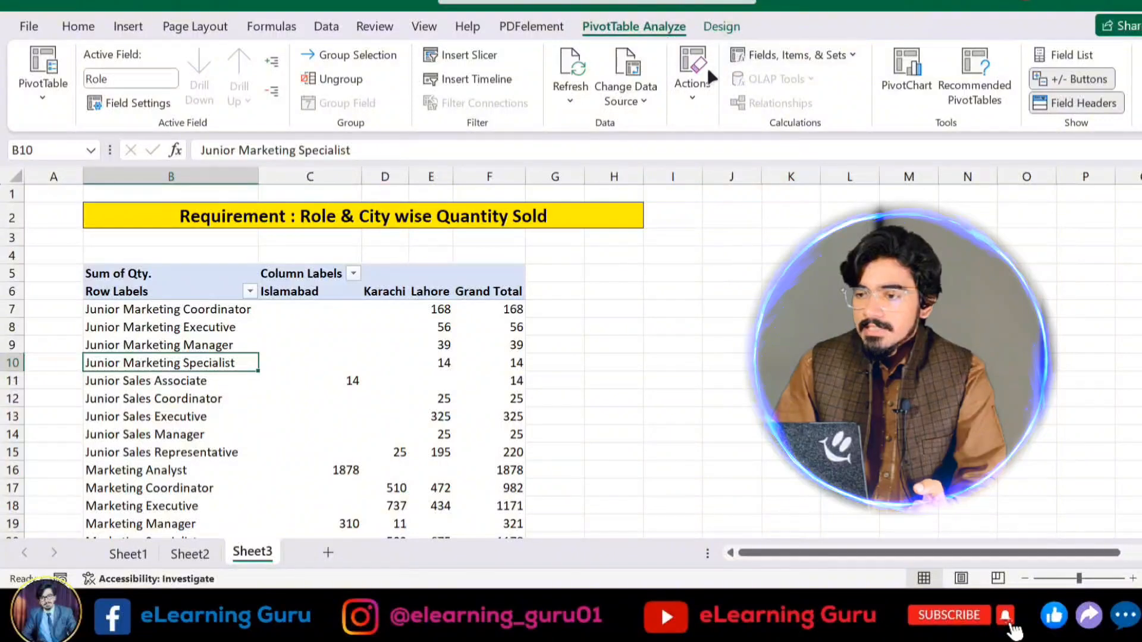
pyautogui.click(913, 68)
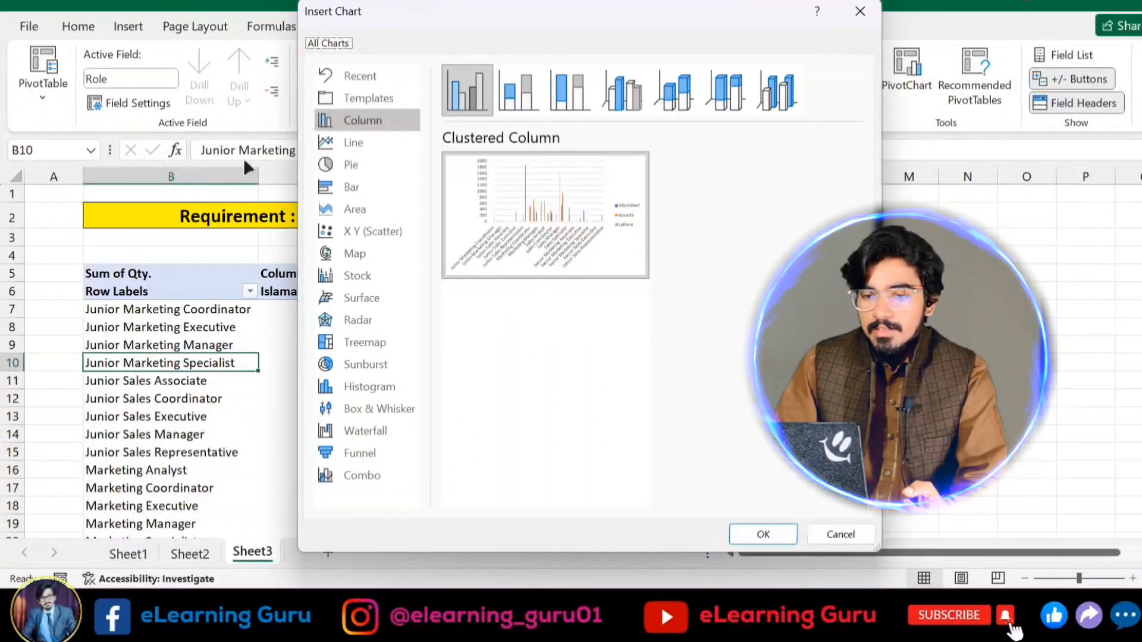
pyautogui.moveTo(503, 178)
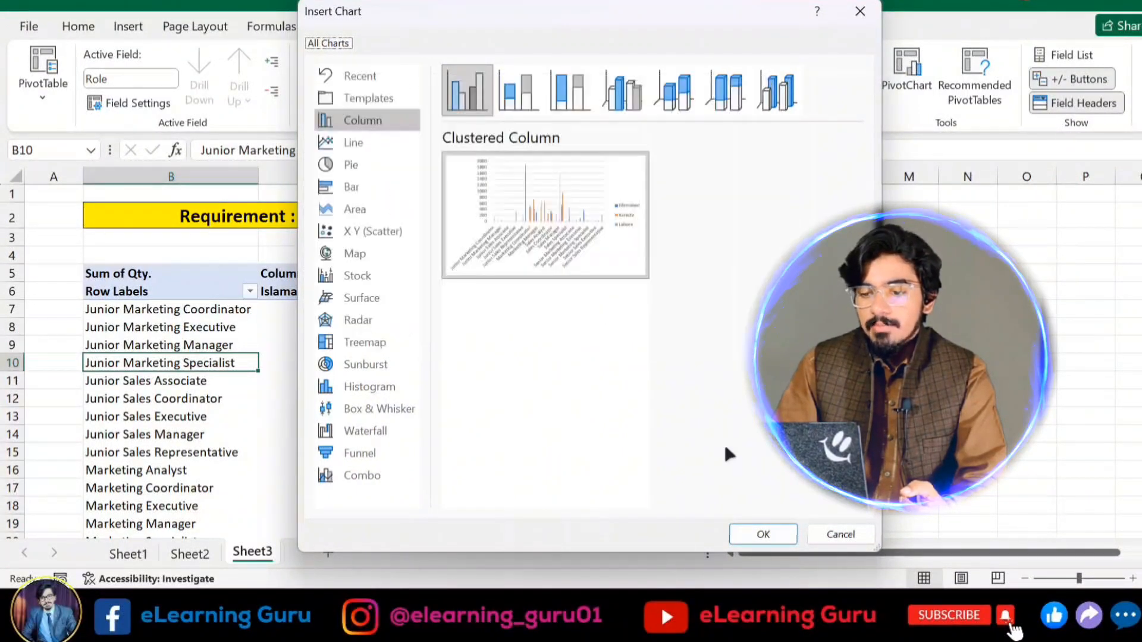
pyautogui.click(762, 534)
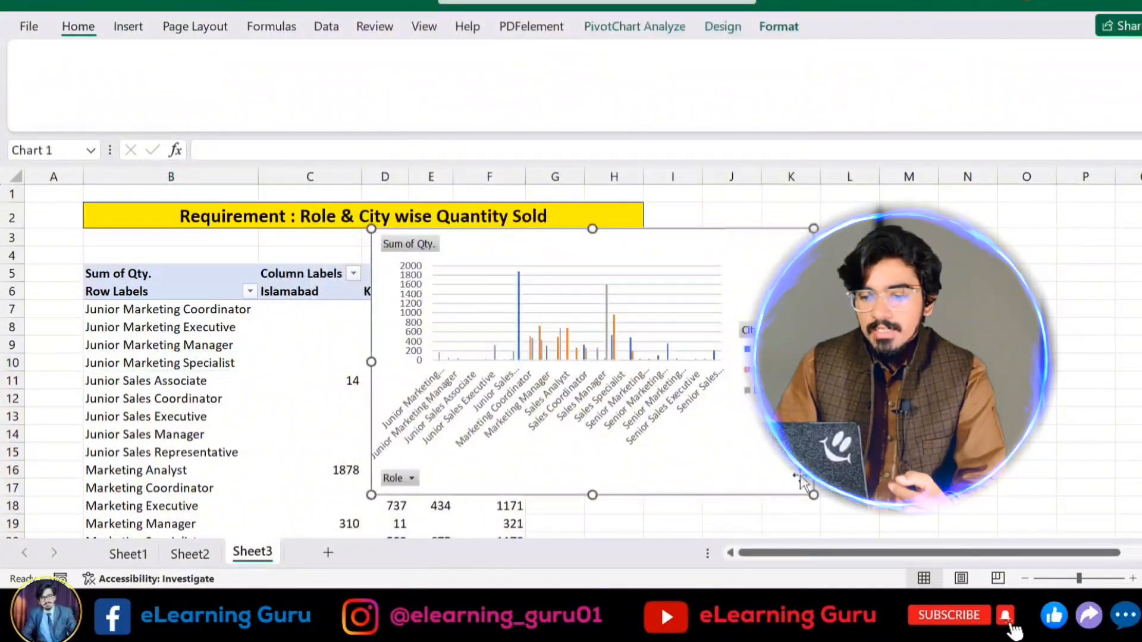
# Move the PivotChart to the right of the PivotTable's Grand Total column and apply the dark chart style with glowing outlined columns.
pyautogui.moveTo(552, 274); pyautogui.dragTo(716, 256)
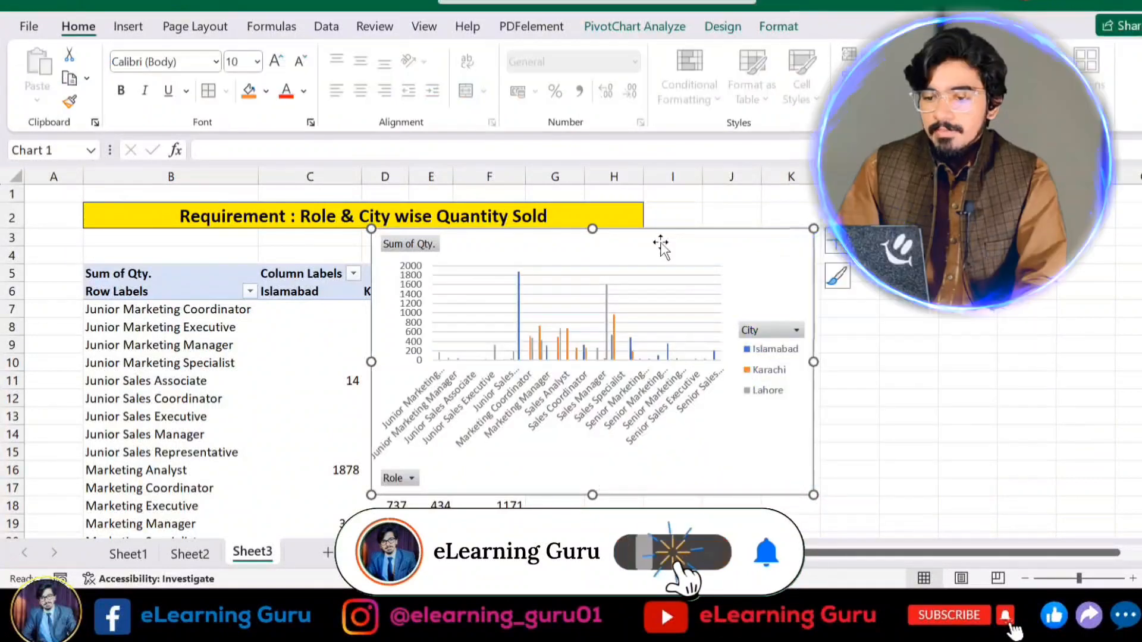
pyautogui.moveTo(675, 245); pyautogui.dragTo(866, 297)
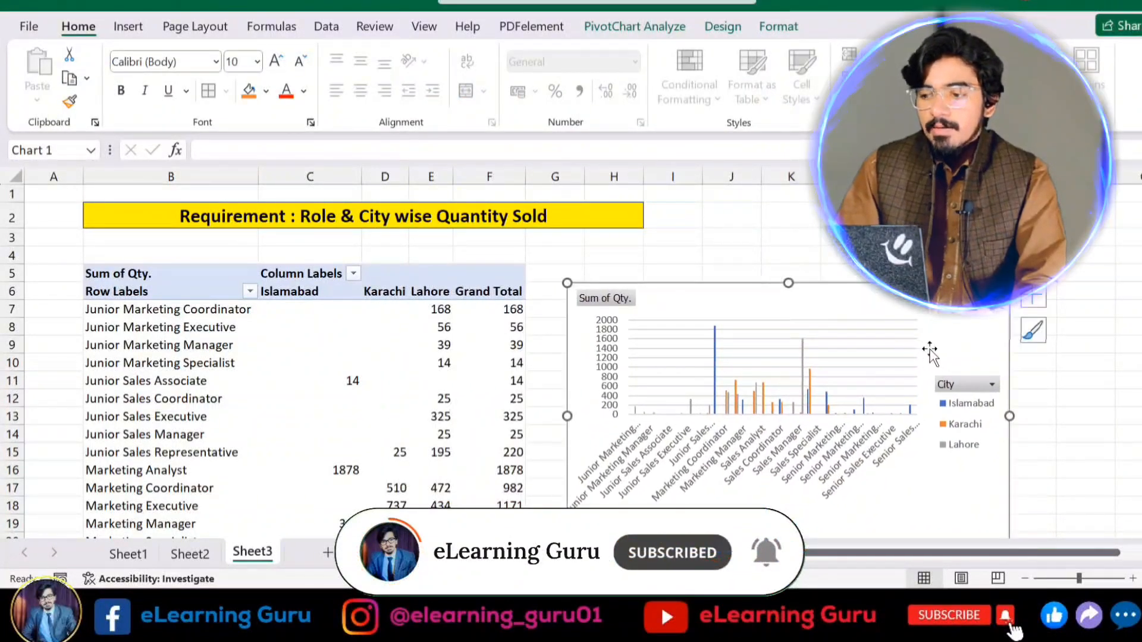
pyautogui.click(1035, 333)
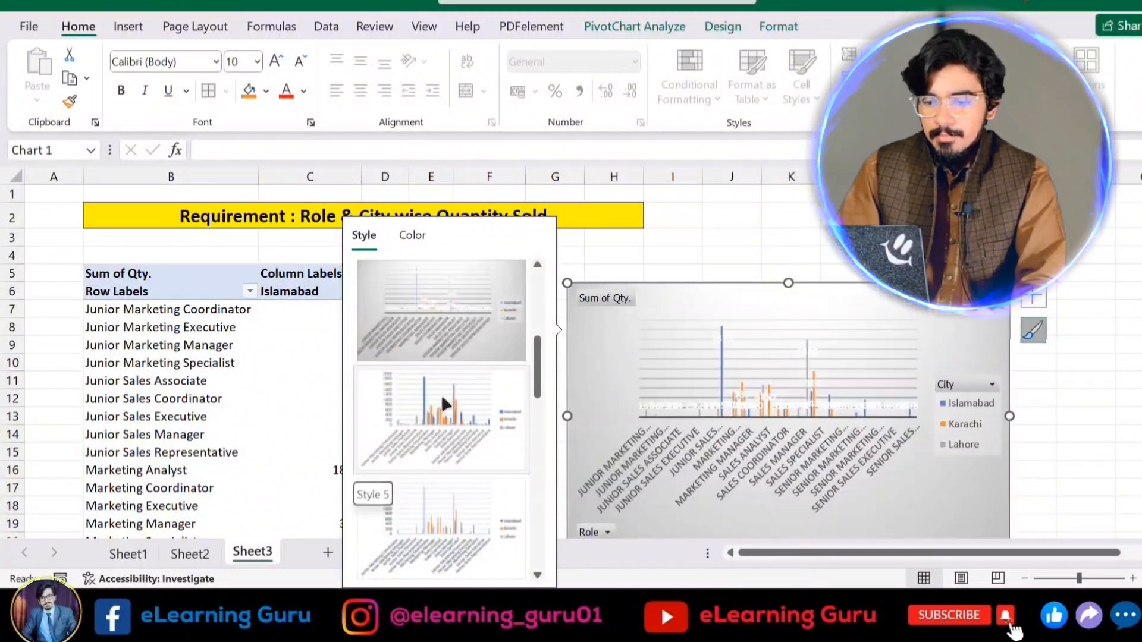
pyautogui.scroll(-5, 427, 488)
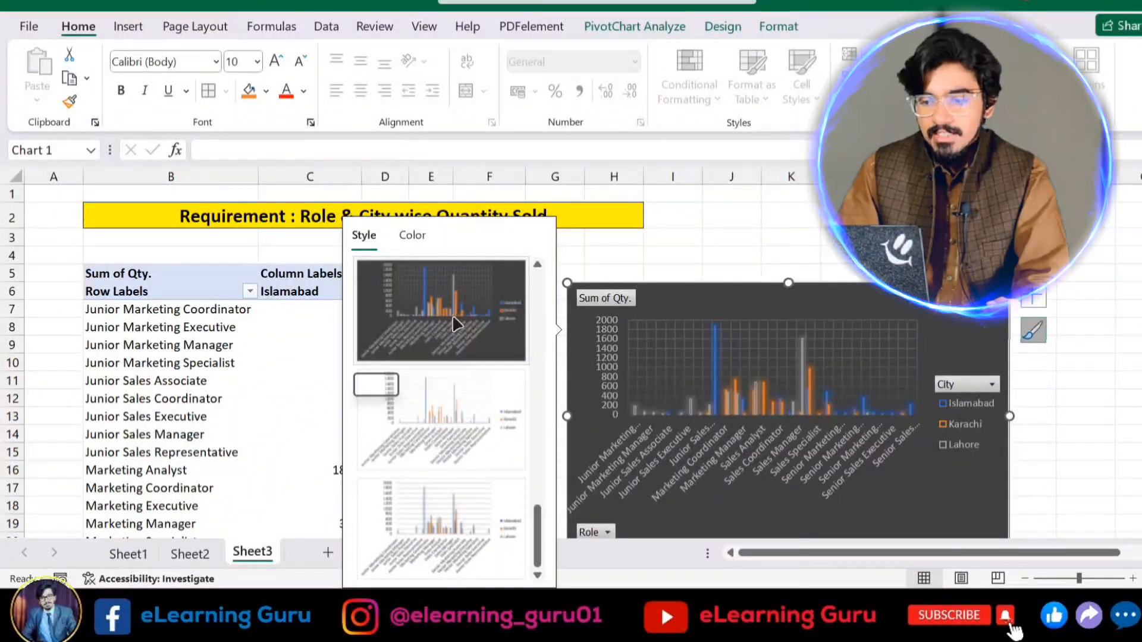
pyautogui.click(453, 318)
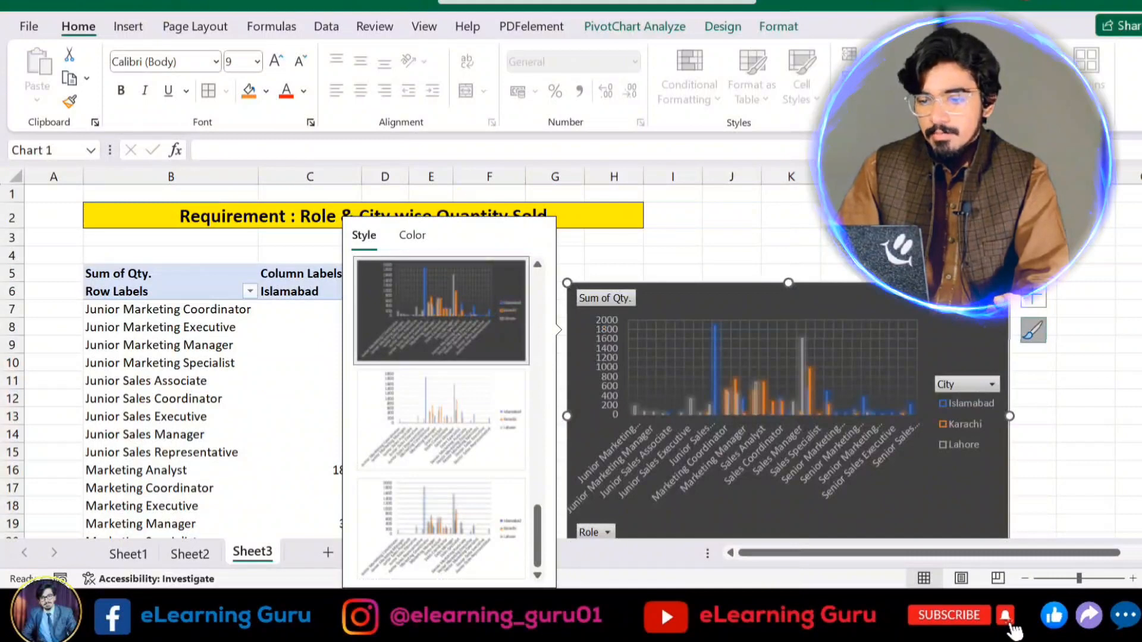
pyautogui.click(850, 238)
# Review the role and city quantities in the PivotTable alongside the restyled PivotChart on Sheet3.
pyautogui.scroll(-3, 1110, 371)
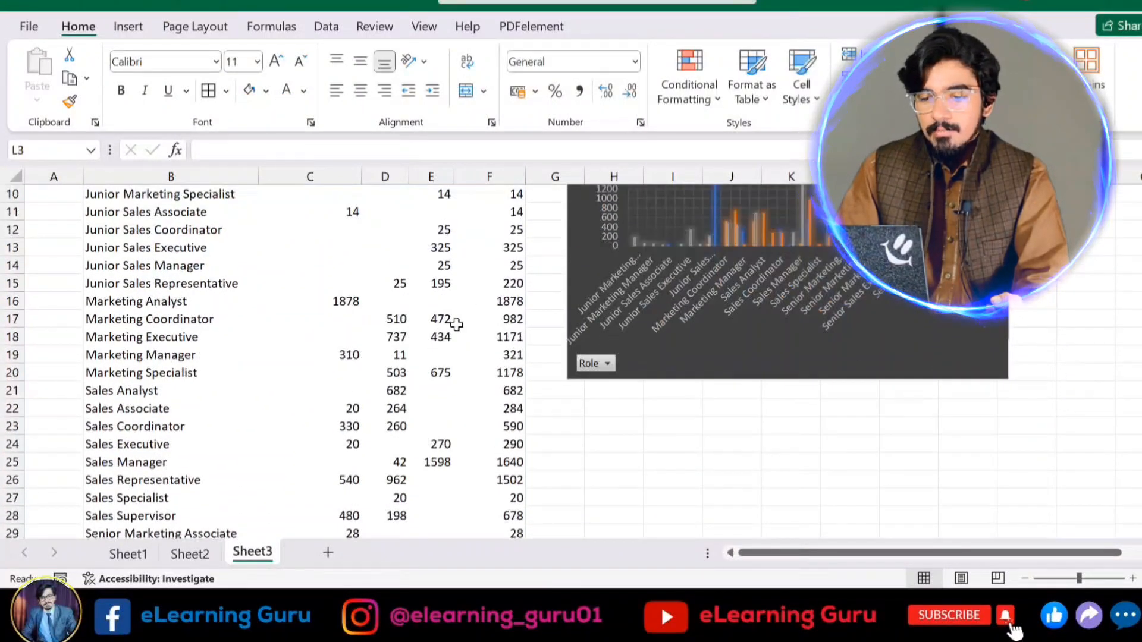
pyautogui.scroll(2, 456, 325)
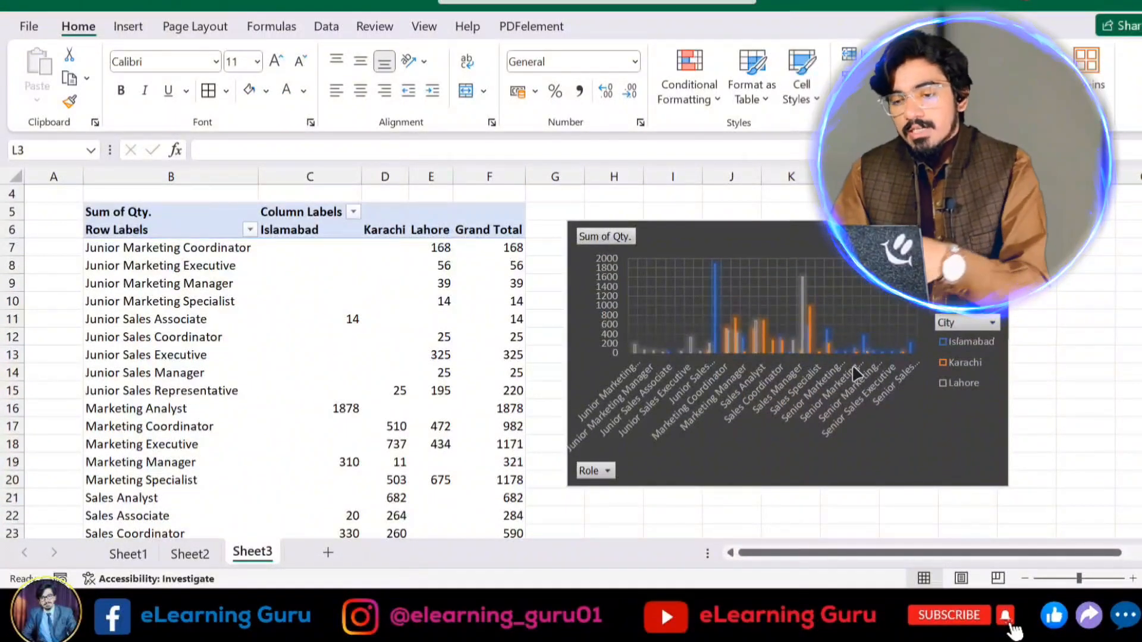
pyautogui.scroll(-2, 398, 357)
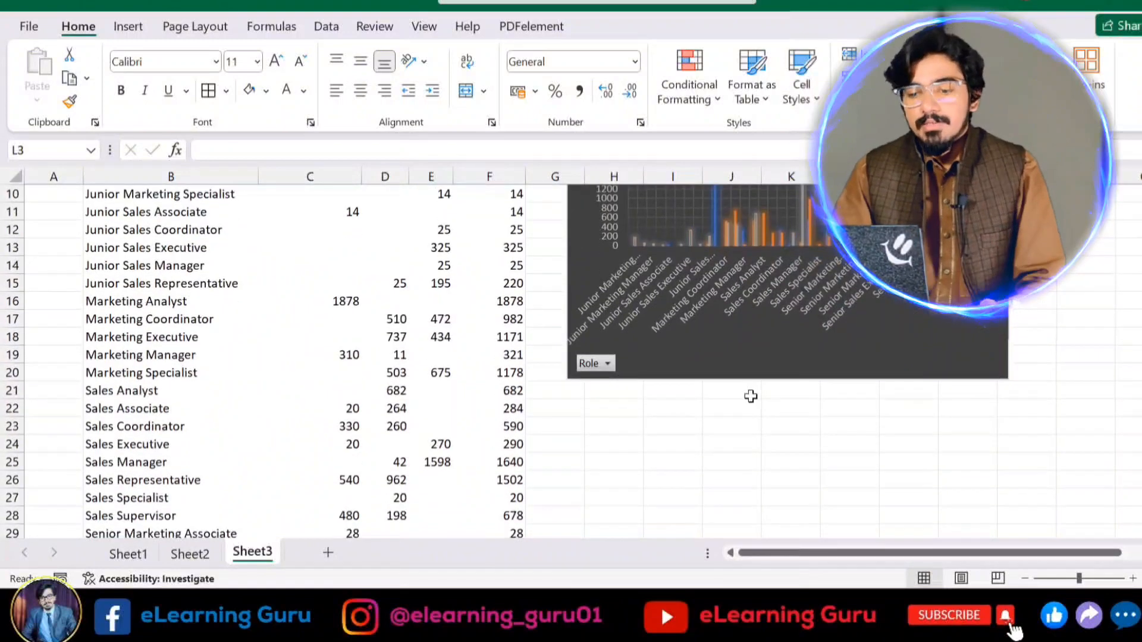
pyautogui.scroll(2, 750, 396)
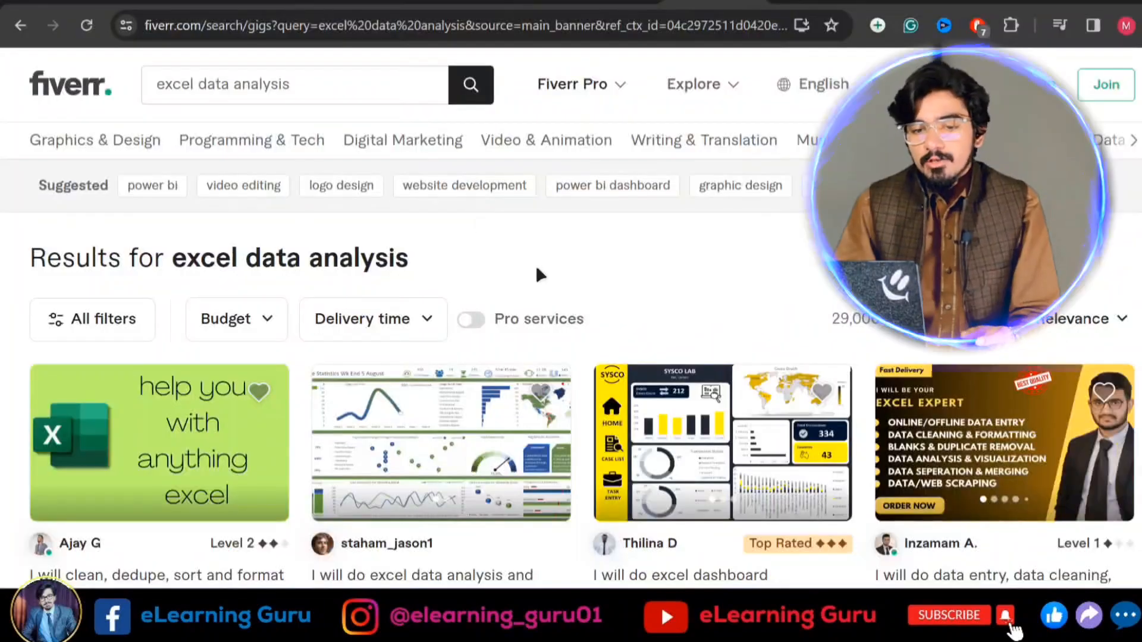
# Browse the Fiverr gig results for "excel data analysis" in the browser, checking the services offered and their prices.
pyautogui.scroll(-9, 594, 212)
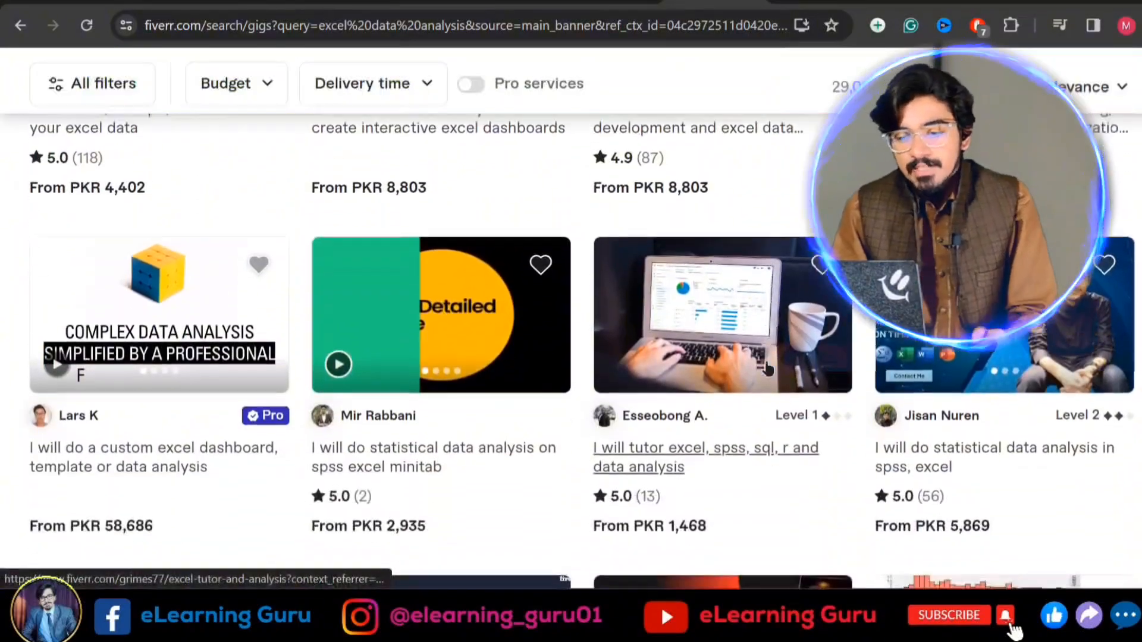
pyautogui.scroll(-3, 737, 466)
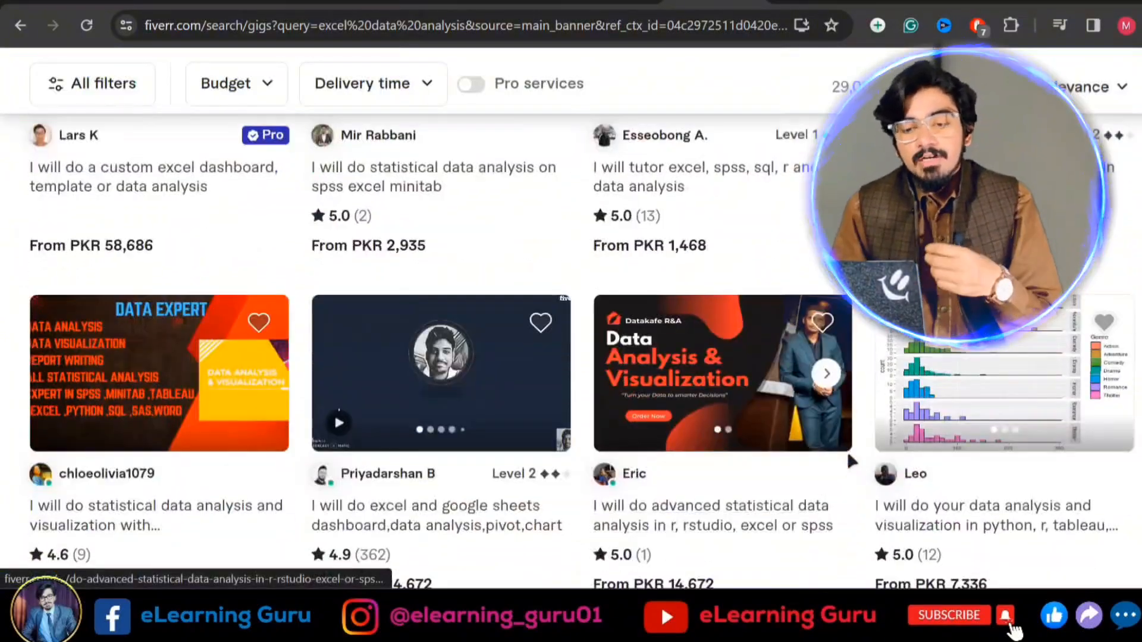
pyautogui.scroll(12, 773, 464)
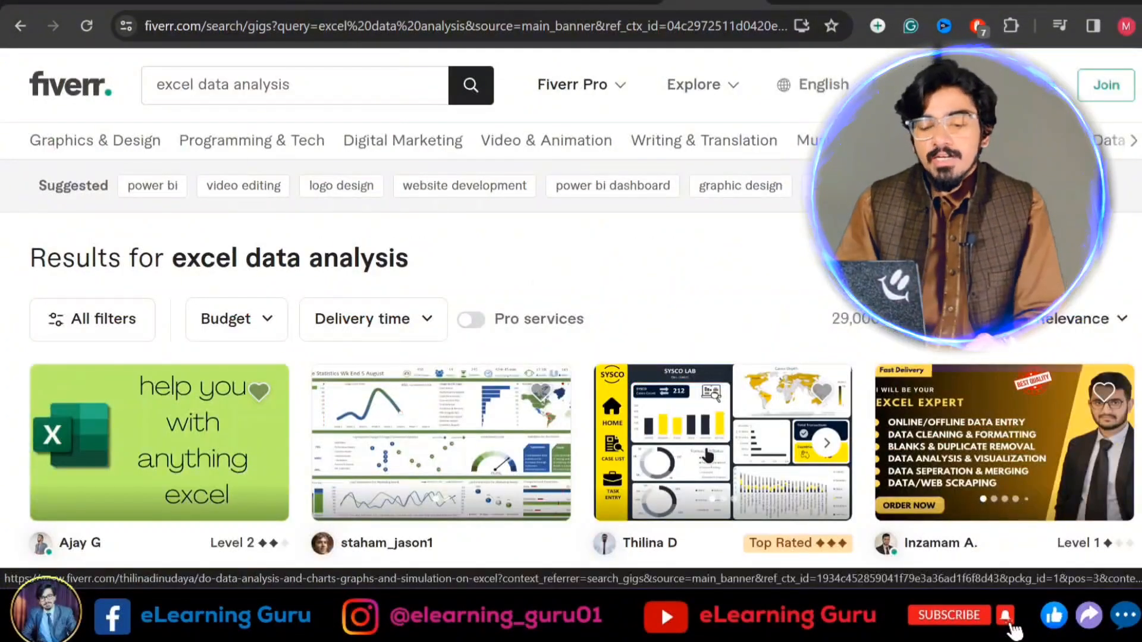